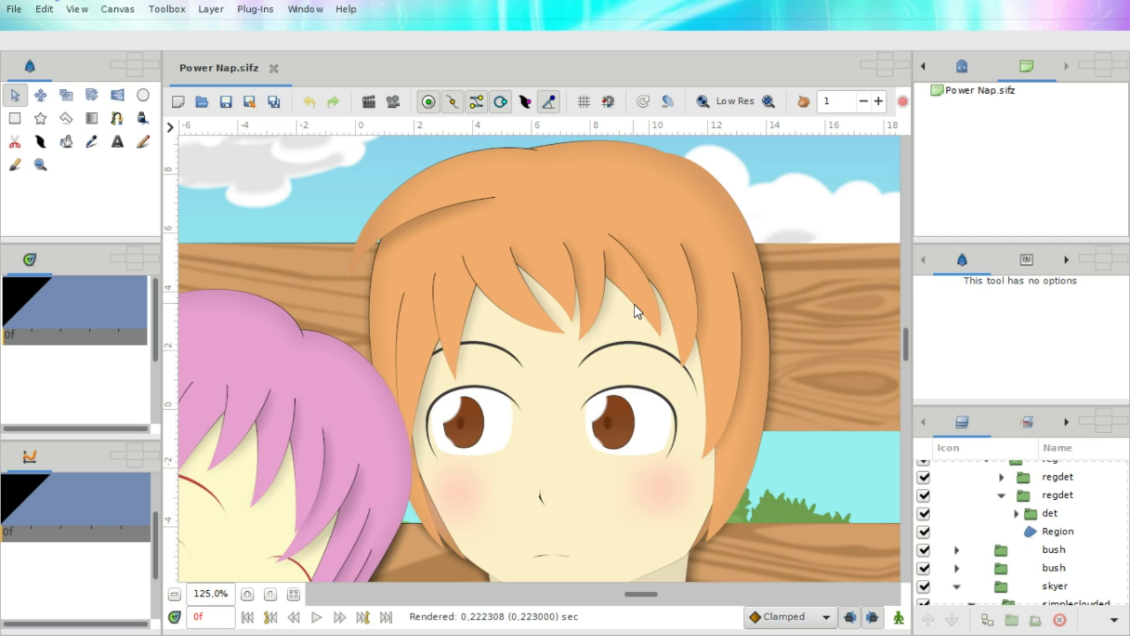
Step: Examine the line art and shading on the hair and faces of both characters in the Power Nap artwork
{"action": "scroll", "coordinate": [417, 322], "scroll_direction": "down", "scroll_amount": 2}
{"action": "scroll", "coordinate": [416, 322], "scroll_direction": "up", "scroll_amount": 4}
{"action": "scroll", "coordinate": [416, 323], "scroll_direction": "left", "scroll_amount": 4}
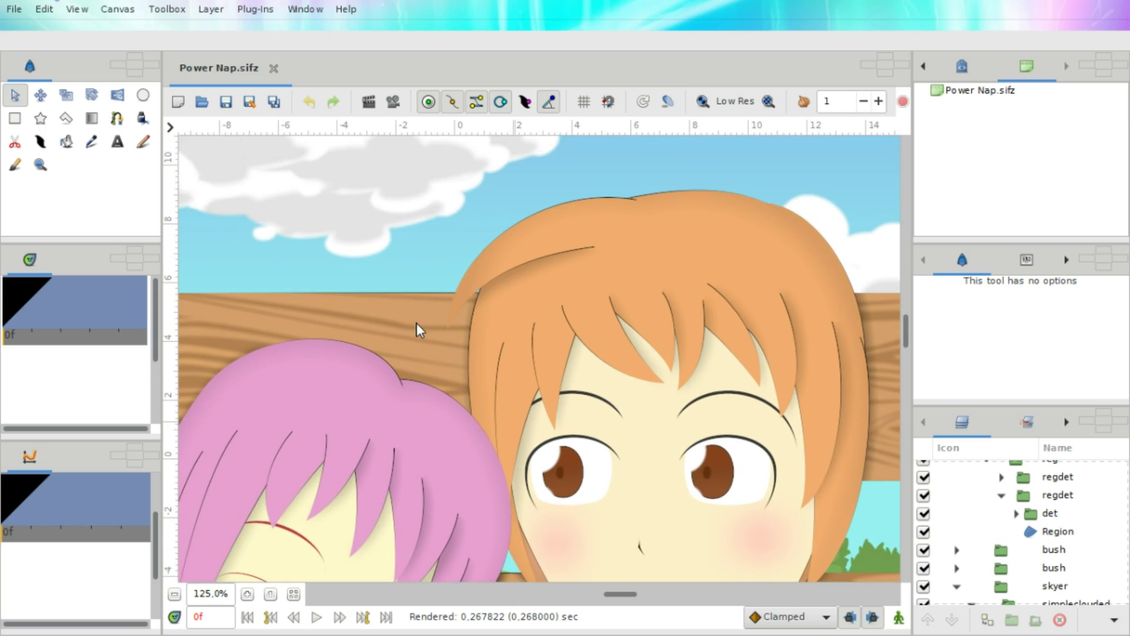
{"action": "scroll", "coordinate": [416, 322], "scroll_direction": "down", "scroll_amount": 1}
{"action": "scroll", "coordinate": [416, 323], "scroll_direction": "left", "scroll_amount": 2}
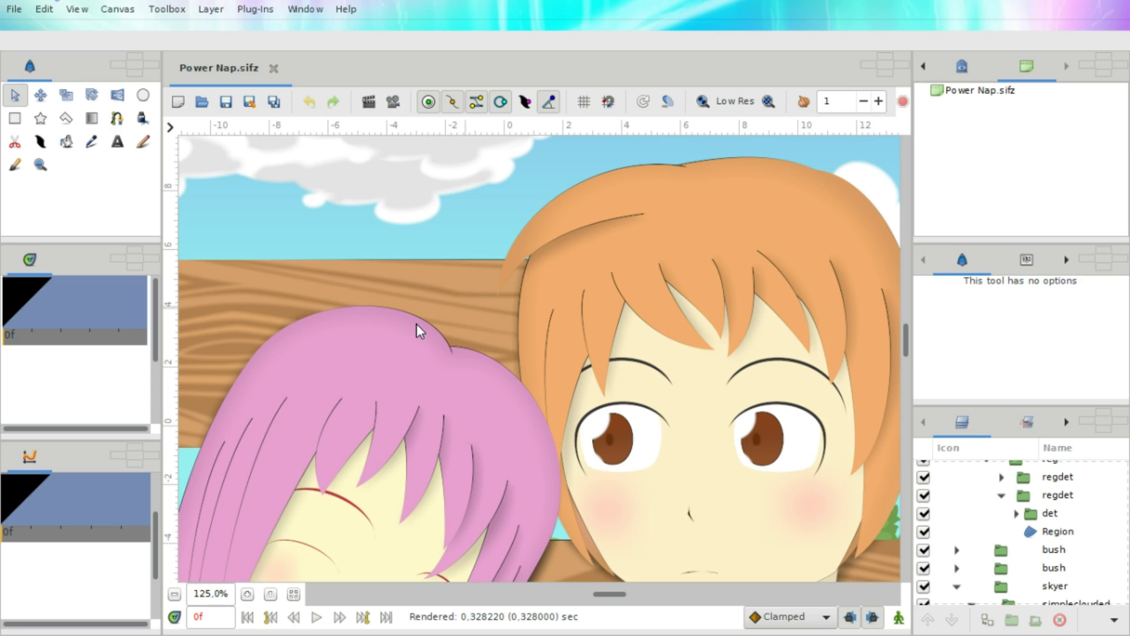
{"action": "scroll", "coordinate": [416, 323], "scroll_direction": "down", "scroll_amount": 2}
{"action": "scroll", "coordinate": [420, 325], "scroll_direction": "down", "scroll_amount": 4}
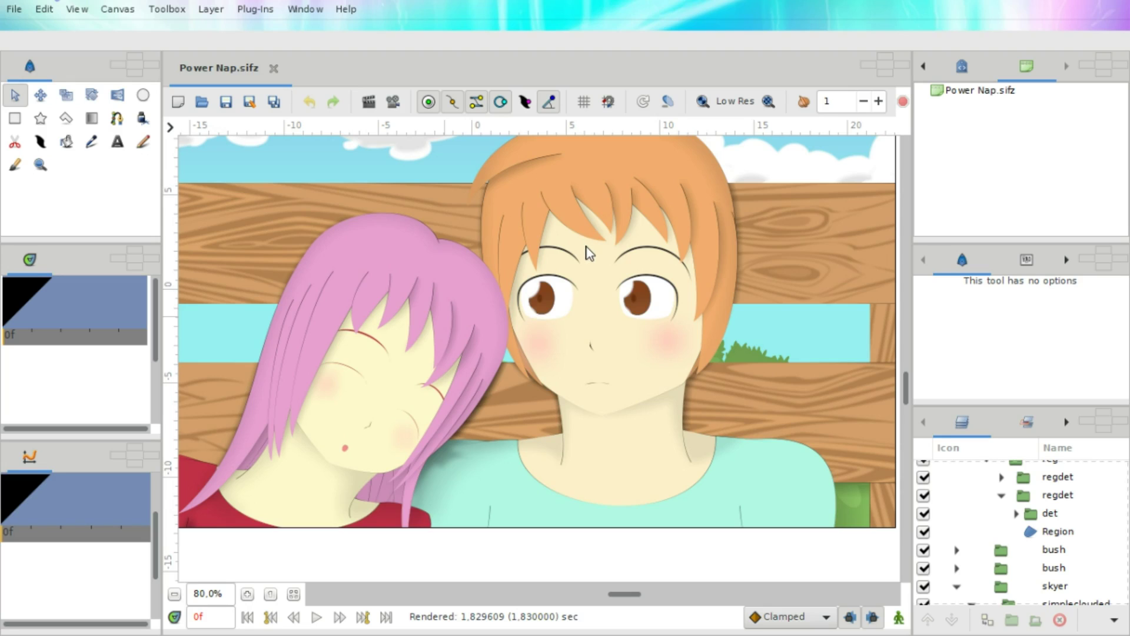
{"action": "scroll", "coordinate": [556, 316], "scroll_direction": "up", "scroll_amount": 2}
{"action": "scroll", "coordinate": [560, 371], "scroll_direction": "up", "scroll_amount": 2}
{"action": "scroll", "coordinate": [671, 492], "scroll_direction": "right", "scroll_amount": 2}
{"action": "scroll", "coordinate": [671, 491], "scroll_direction": "up", "scroll_amount": 1}
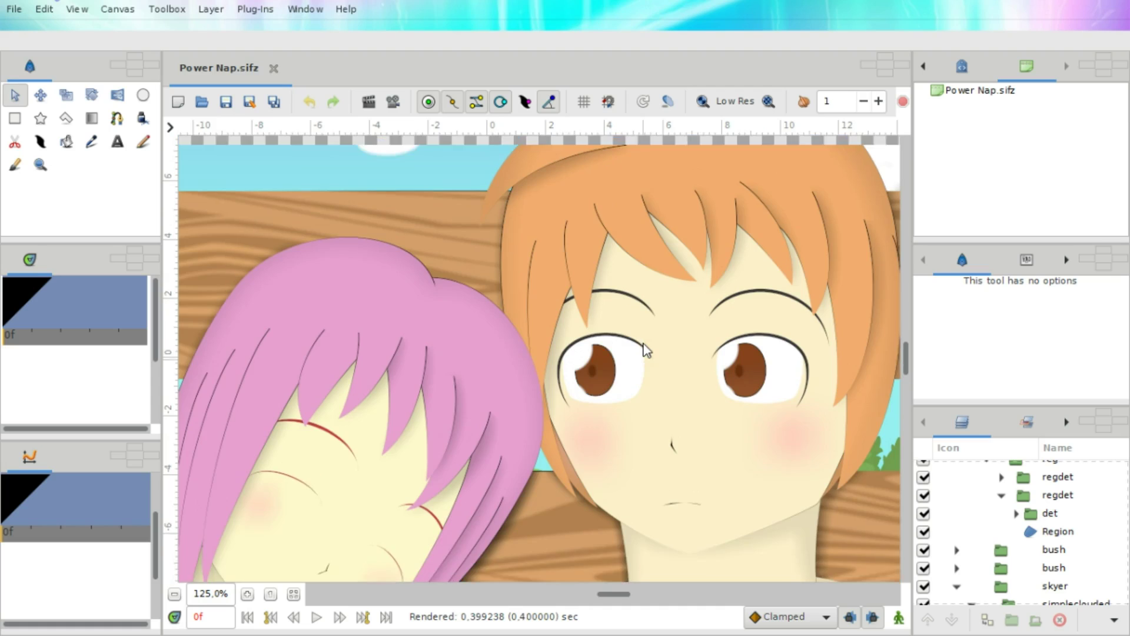
{"action": "scroll", "coordinate": [621, 371], "scroll_direction": "right", "scroll_amount": 2}
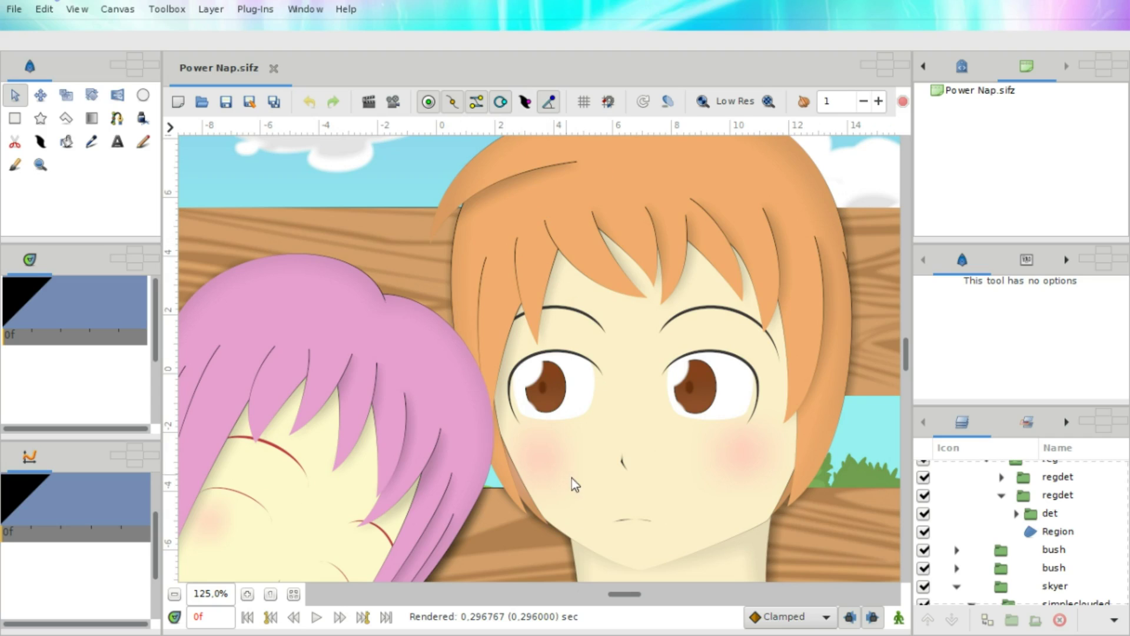
Step: Inspect the region shapes of the orange-haired character by selecting the head, neck and shoulder regions in turn
{"action": "left_click", "coordinate": [621, 401]}
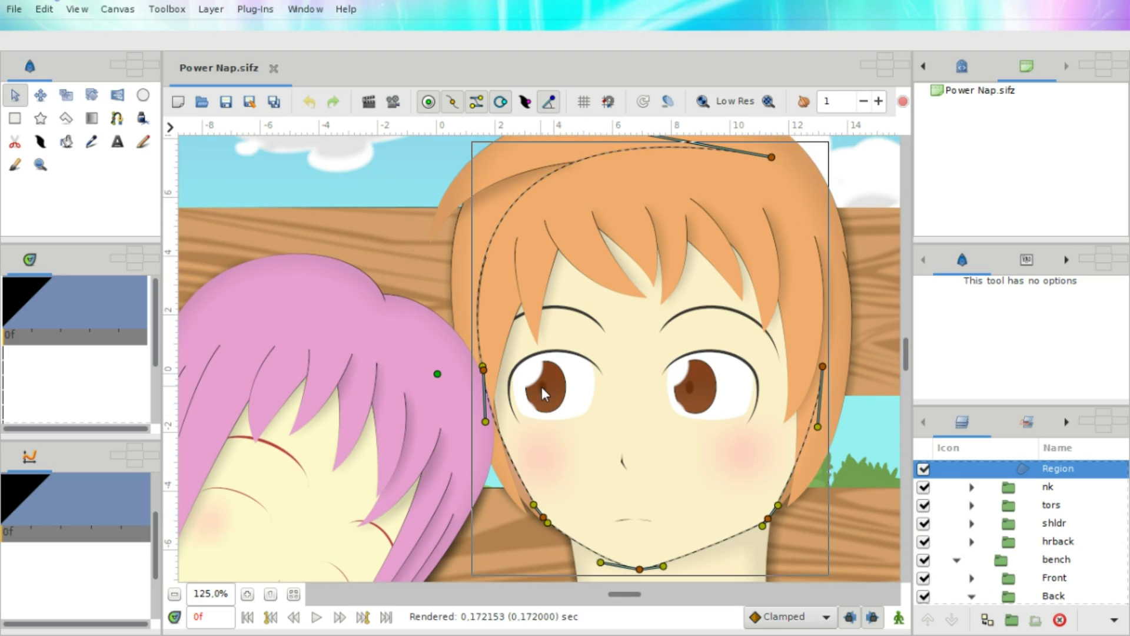
{"action": "scroll", "coordinate": [542, 387], "scroll_direction": "down", "scroll_amount": 1}
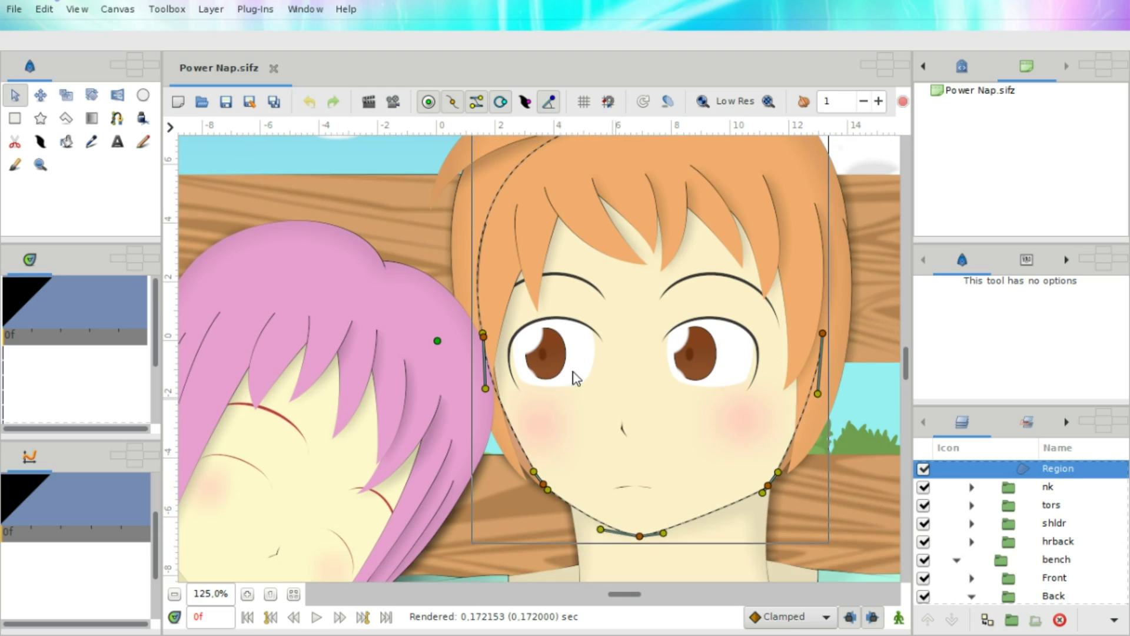
{"action": "scroll", "coordinate": [572, 372], "scroll_direction": "down", "scroll_amount": 1}
{"action": "scroll", "coordinate": [569, 372], "scroll_direction": "down", "scroll_amount": 2}
{"action": "left_click", "coordinate": [557, 514]}
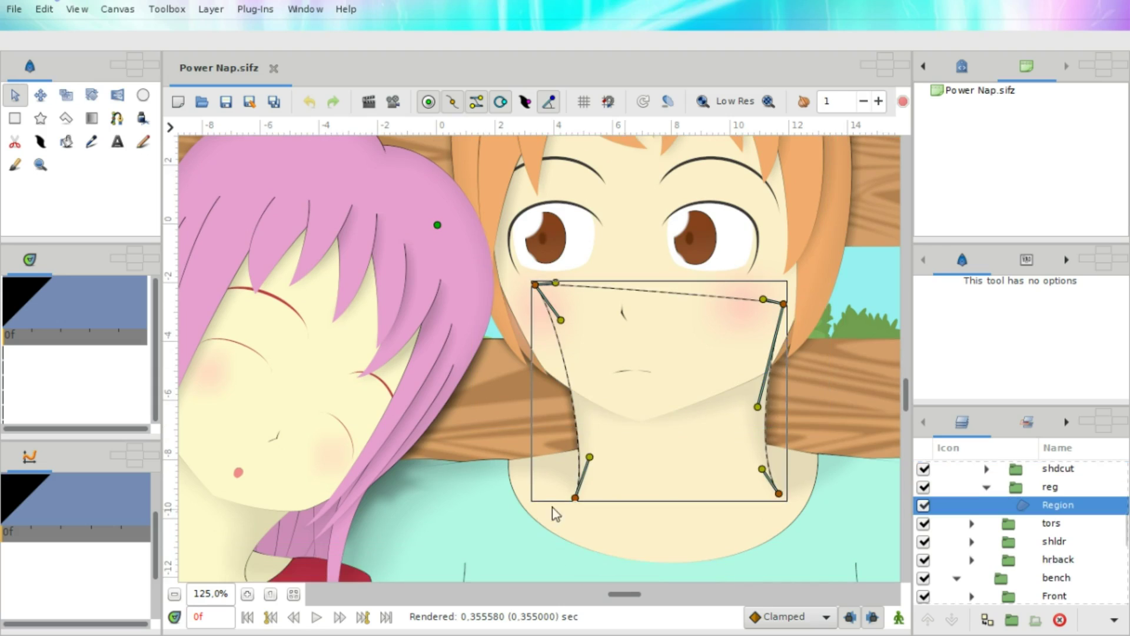
{"action": "left_click", "coordinate": [559, 516]}
{"action": "scroll", "coordinate": [559, 517], "scroll_direction": "down", "scroll_amount": 1}
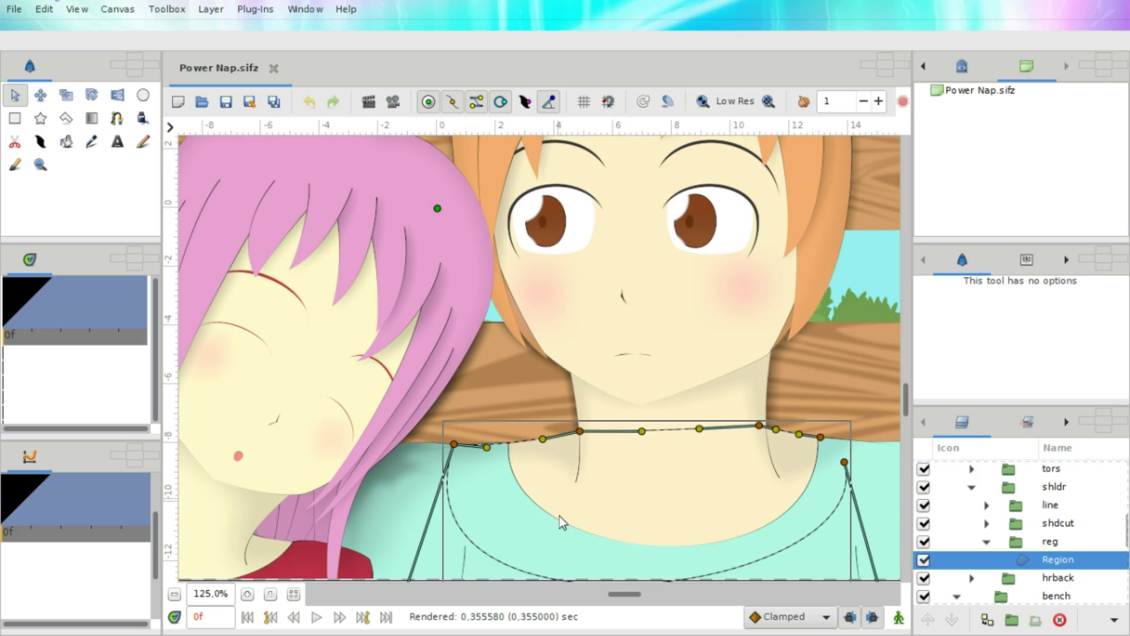
{"action": "scroll", "coordinate": [504, 466], "scroll_direction": "down", "scroll_amount": 1}
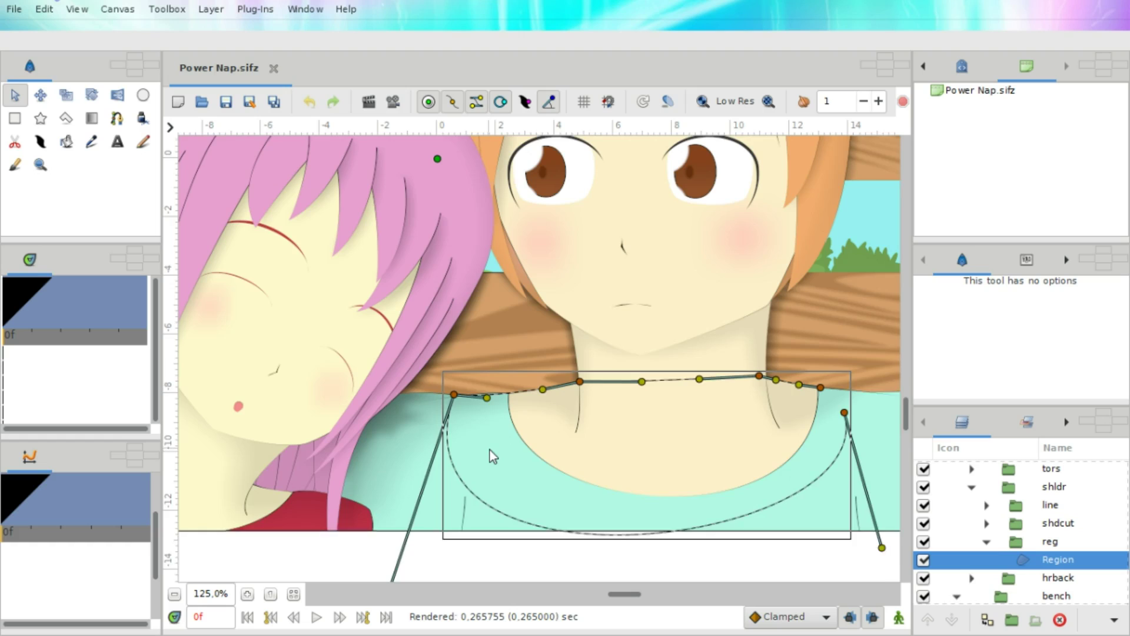
Step: Examine the orange-haired character's hair strands and outlines up close and compare them with the whole scene
{"action": "scroll", "coordinate": [489, 450], "scroll_direction": "up", "scroll_amount": 2}
{"action": "scroll", "coordinate": [490, 450], "scroll_direction": "up", "scroll_amount": 1}
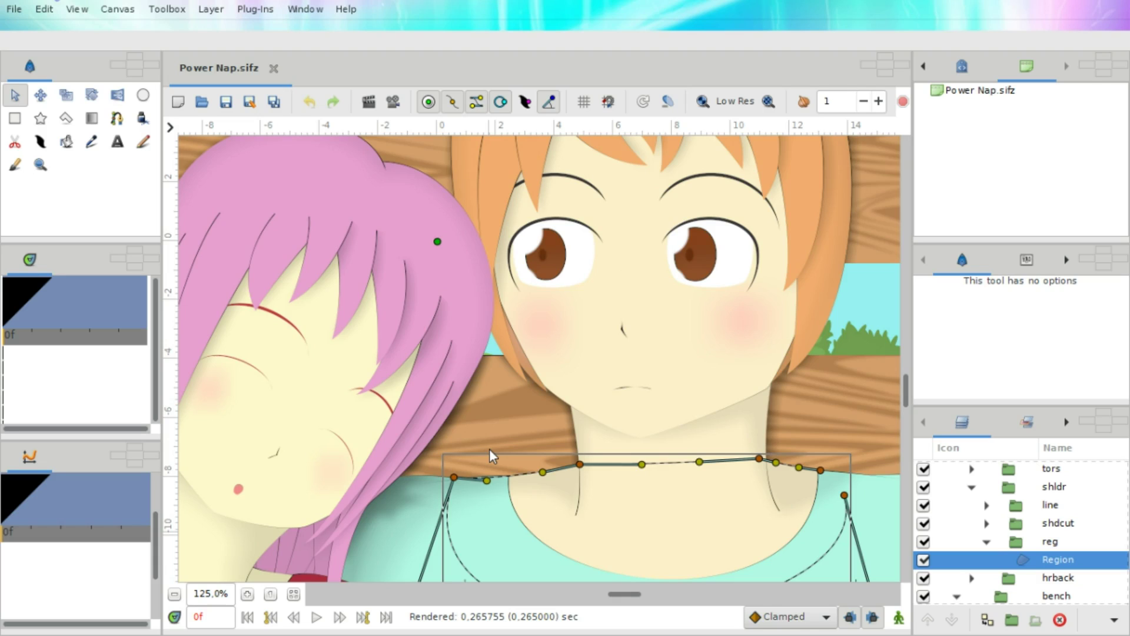
{"action": "scroll", "coordinate": [490, 449], "scroll_direction": "up", "scroll_amount": 4}
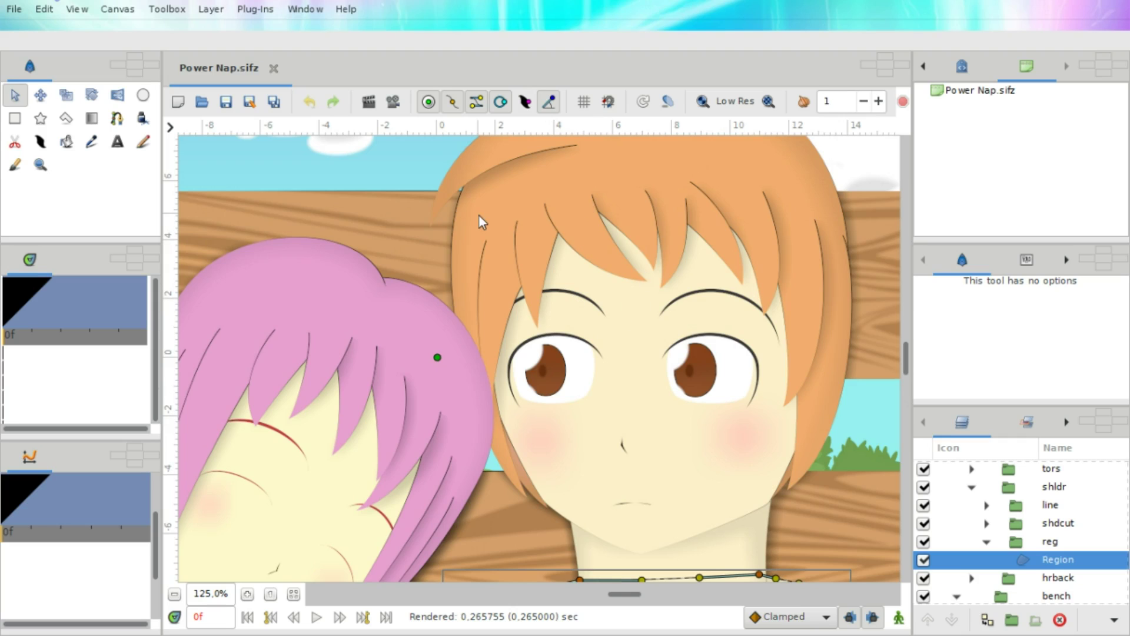
{"action": "scroll", "coordinate": [478, 216], "scroll_direction": "right", "scroll_amount": 1}
{"action": "scroll", "coordinate": [458, 254], "scroll_direction": "left", "scroll_amount": 4}
{"action": "scroll", "coordinate": [469, 294], "scroll_direction": "down", "scroll_amount": 1}
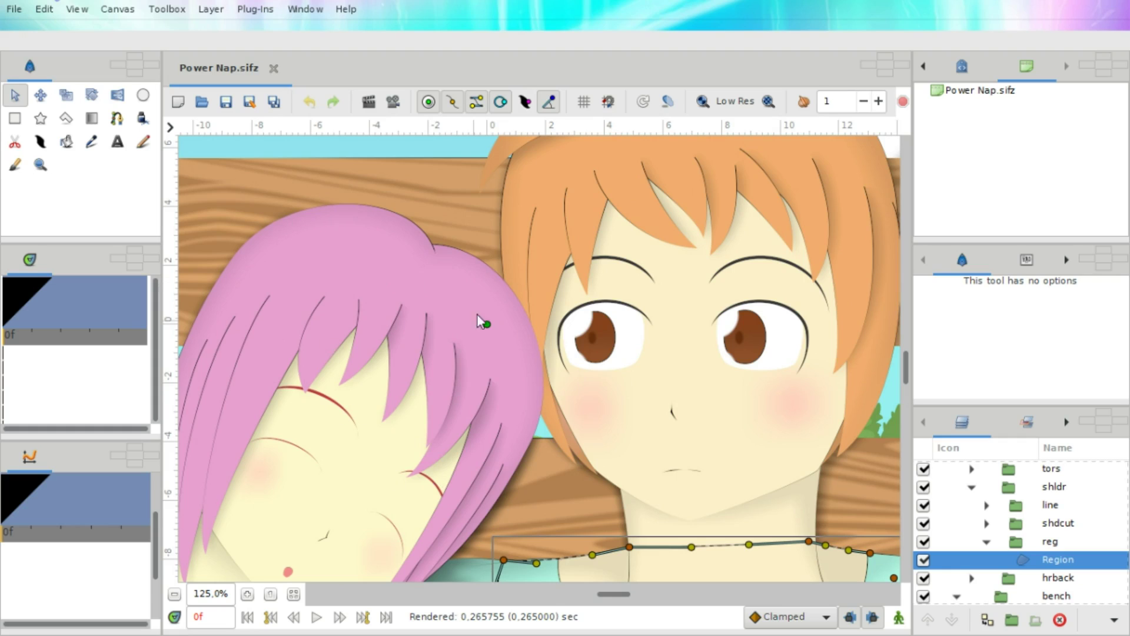
{"action": "scroll", "coordinate": [629, 375], "scroll_direction": "down", "scroll_amount": 2}
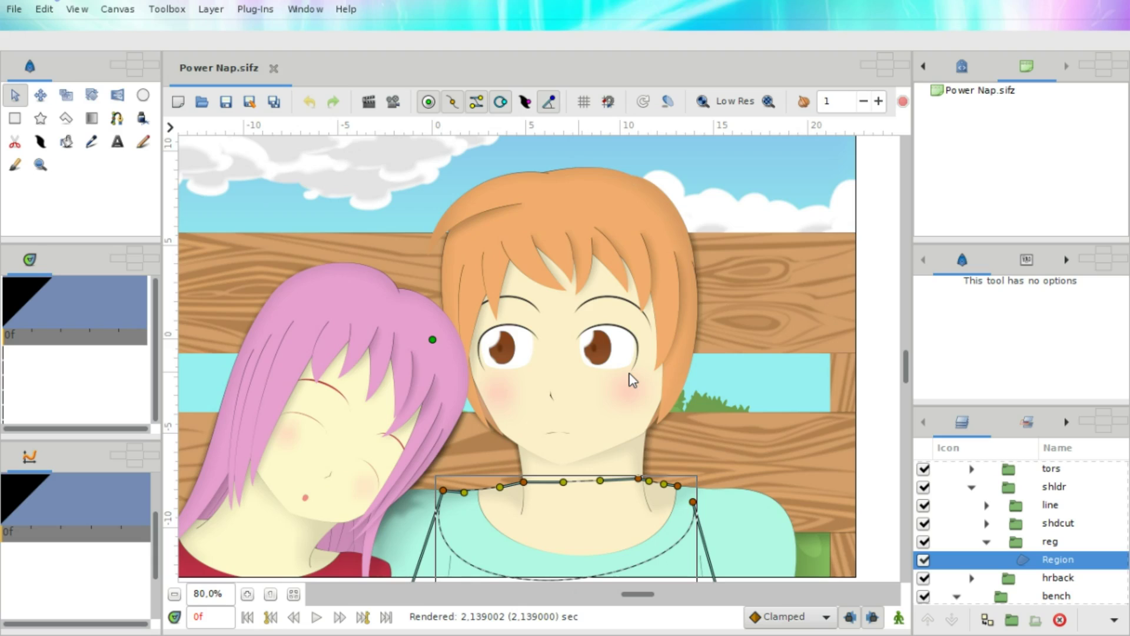
{"action": "scroll", "coordinate": [631, 379], "scroll_direction": "up", "scroll_amount": 2}
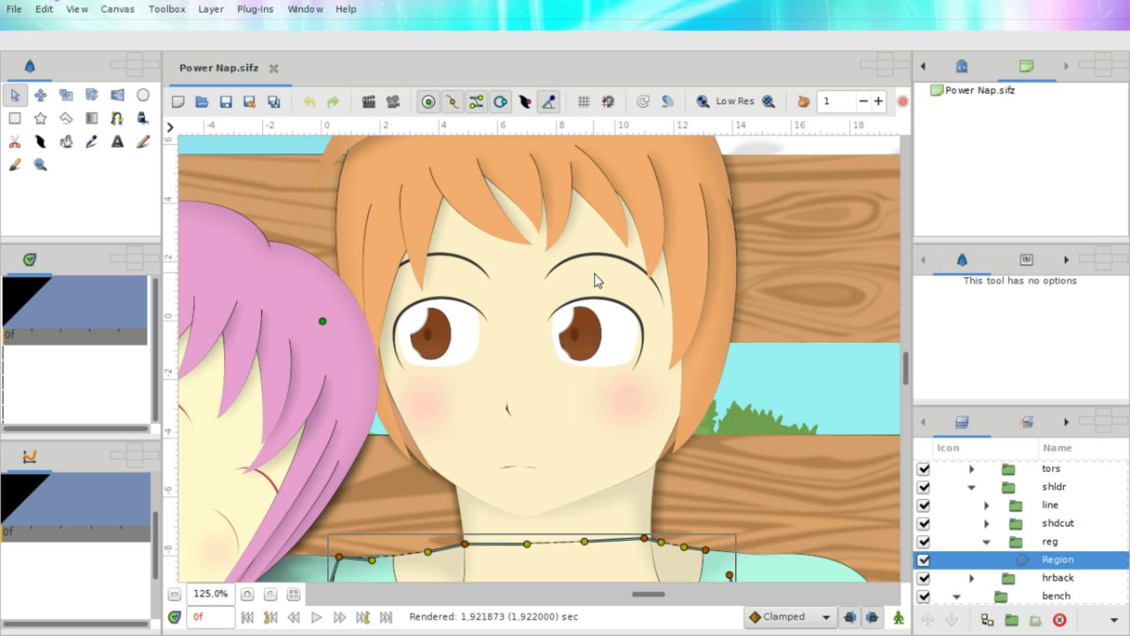
{"action": "scroll", "coordinate": [603, 273], "scroll_direction": "up", "scroll_amount": 5}
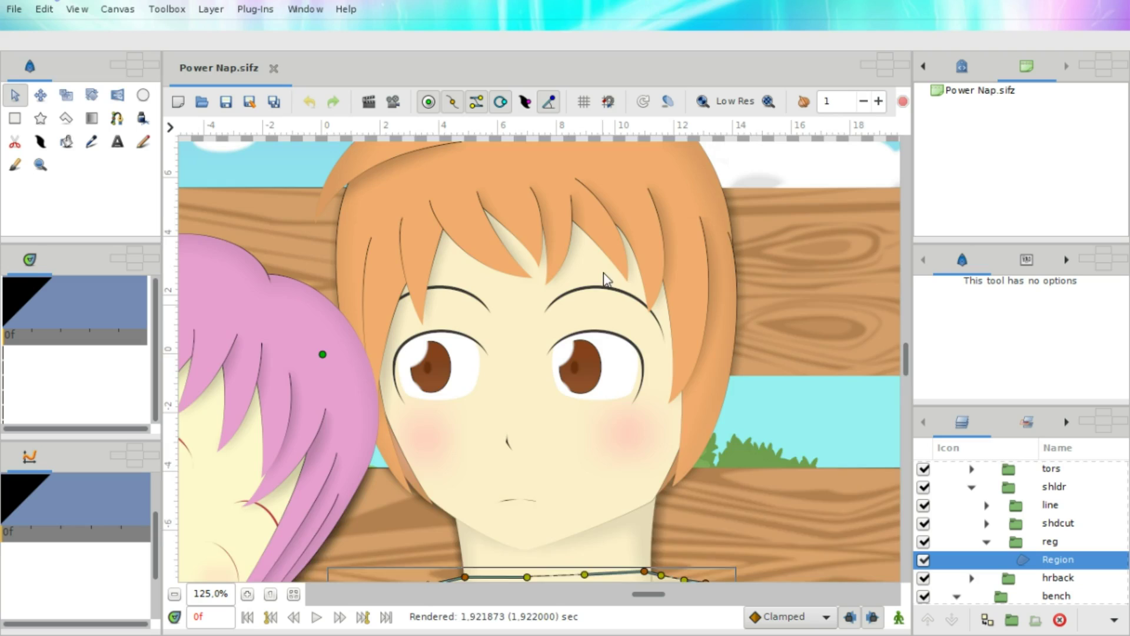
{"action": "scroll", "coordinate": [606, 285], "scroll_direction": "up", "scroll_amount": 2}
{"action": "scroll", "coordinate": [606, 285], "scroll_direction": "left", "scroll_amount": 3}
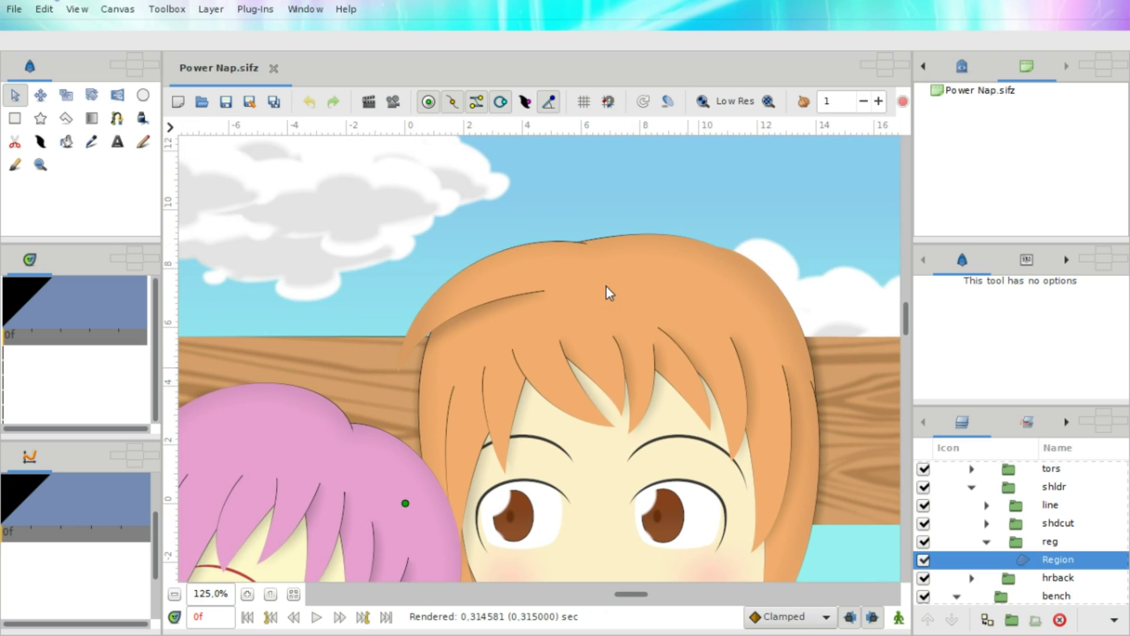
{"action": "scroll", "coordinate": [611, 294], "scroll_direction": "down", "scroll_amount": 1}
{"action": "scroll", "coordinate": [610, 295], "scroll_direction": "right", "scroll_amount": 2}
{"action": "scroll", "coordinate": [610, 295], "scroll_direction": "up", "scroll_amount": 2}
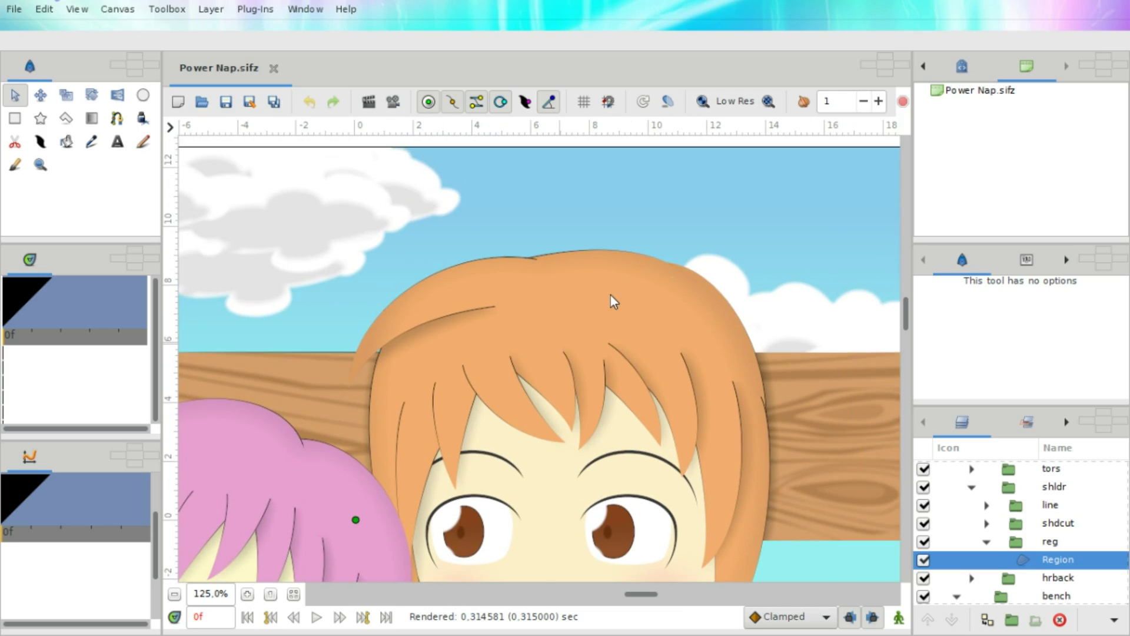
{"action": "scroll", "coordinate": [610, 295], "scroll_direction": "down", "scroll_amount": 1}
{"action": "scroll", "coordinate": [610, 295], "scroll_direction": "left", "scroll_amount": 1}
{"action": "scroll", "coordinate": [611, 295], "scroll_direction": "down", "scroll_amount": 1}
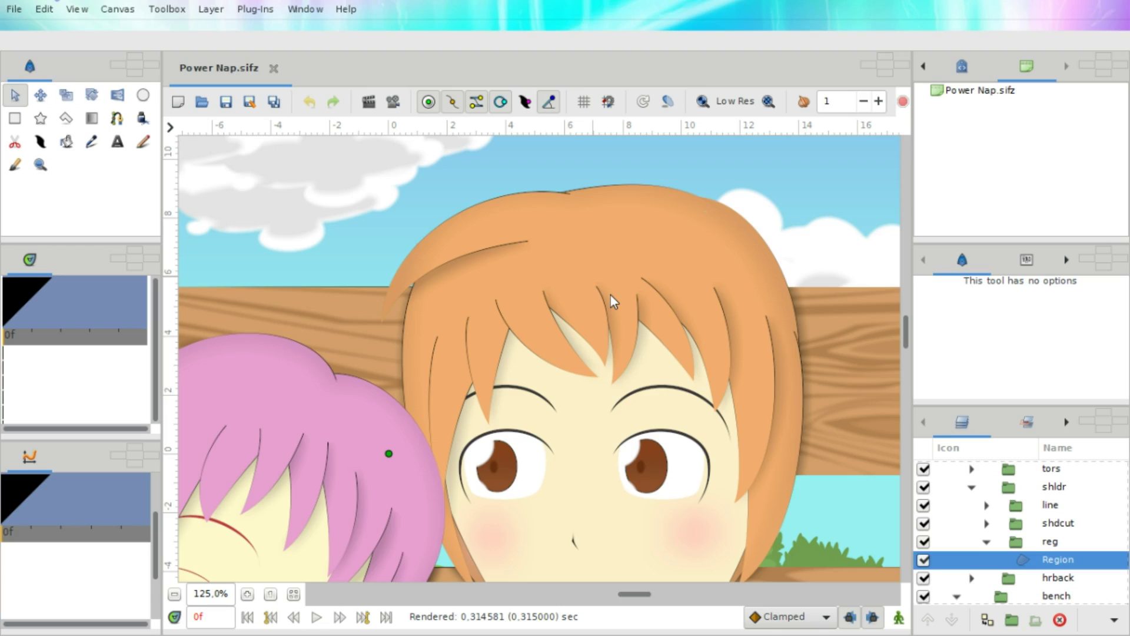
{"action": "scroll", "coordinate": [610, 295], "scroll_direction": "left", "scroll_amount": 1}
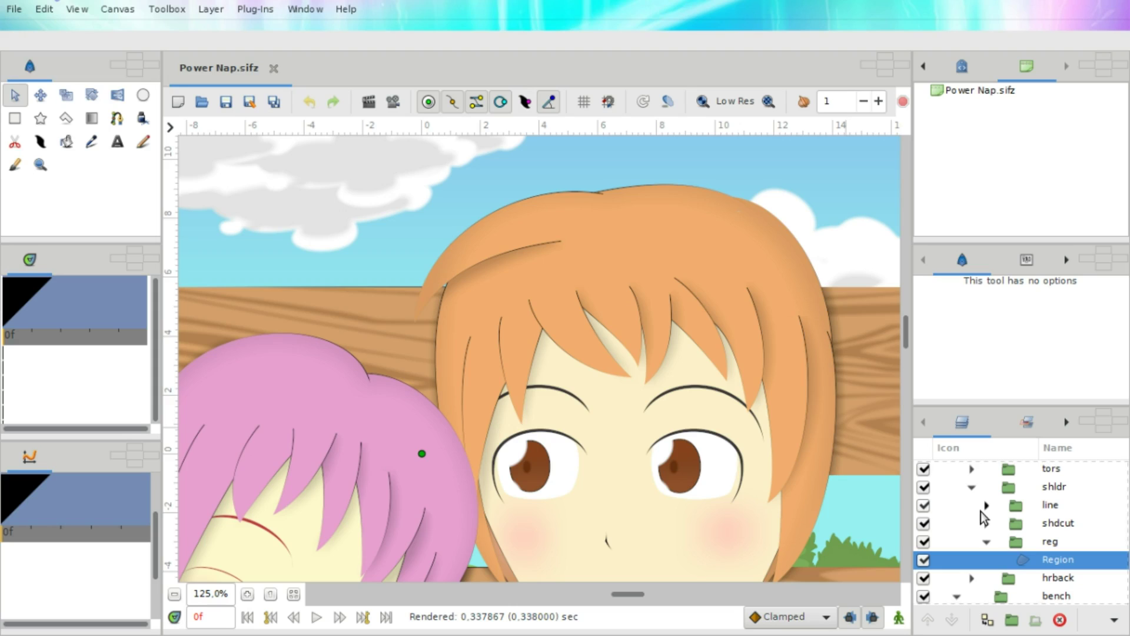
Step: Review the parameters of the selected shoulder Region layer, from Z Depth to Vertices
{"action": "left_click", "coordinate": [1031, 262]}
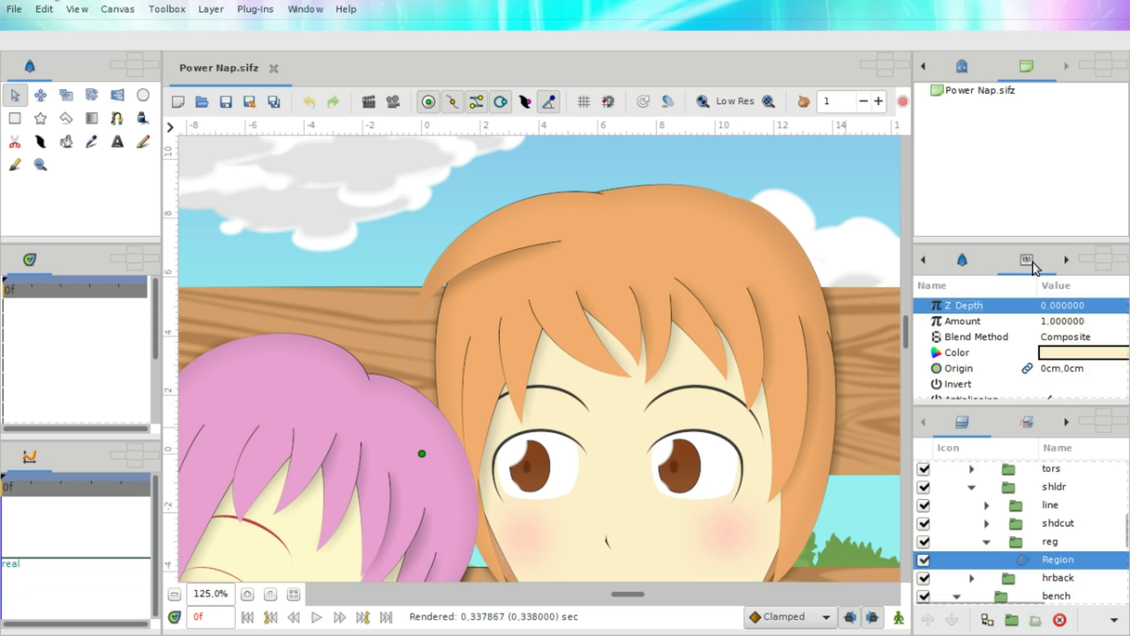
{"action": "scroll", "coordinate": [986, 372], "scroll_direction": "down", "scroll_amount": 2}
{"action": "scroll", "coordinate": [984, 331], "scroll_direction": "down", "scroll_amount": 2}
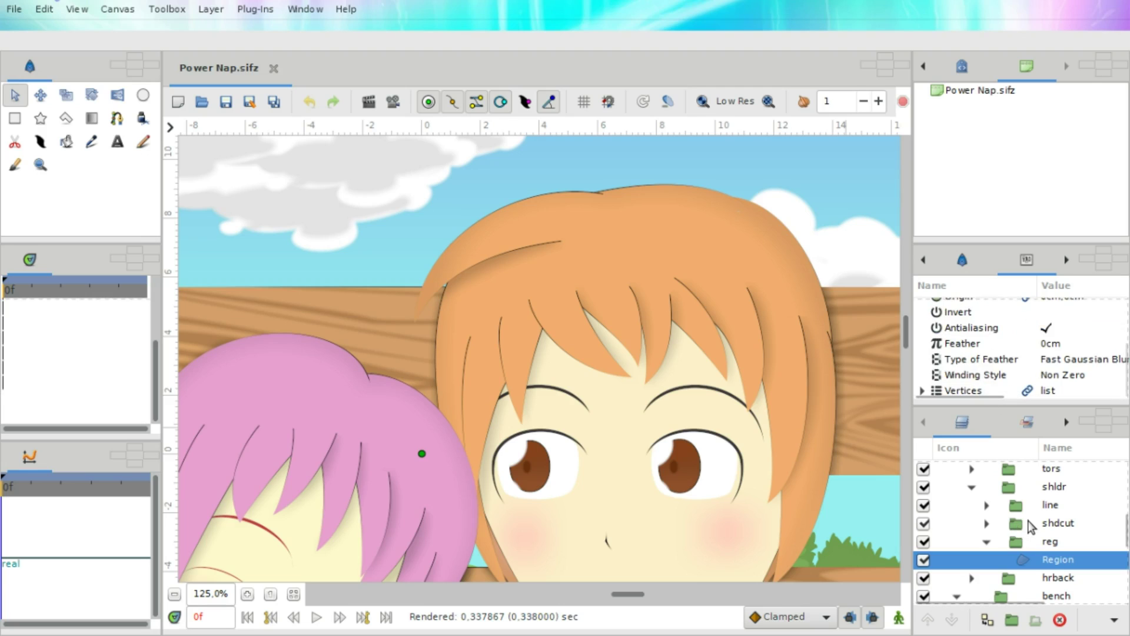
{"action": "scroll", "coordinate": [1027, 520], "scroll_direction": "up", "scroll_amount": 3}
{"action": "scroll", "coordinate": [1028, 515], "scroll_direction": "up", "scroll_amount": 1}
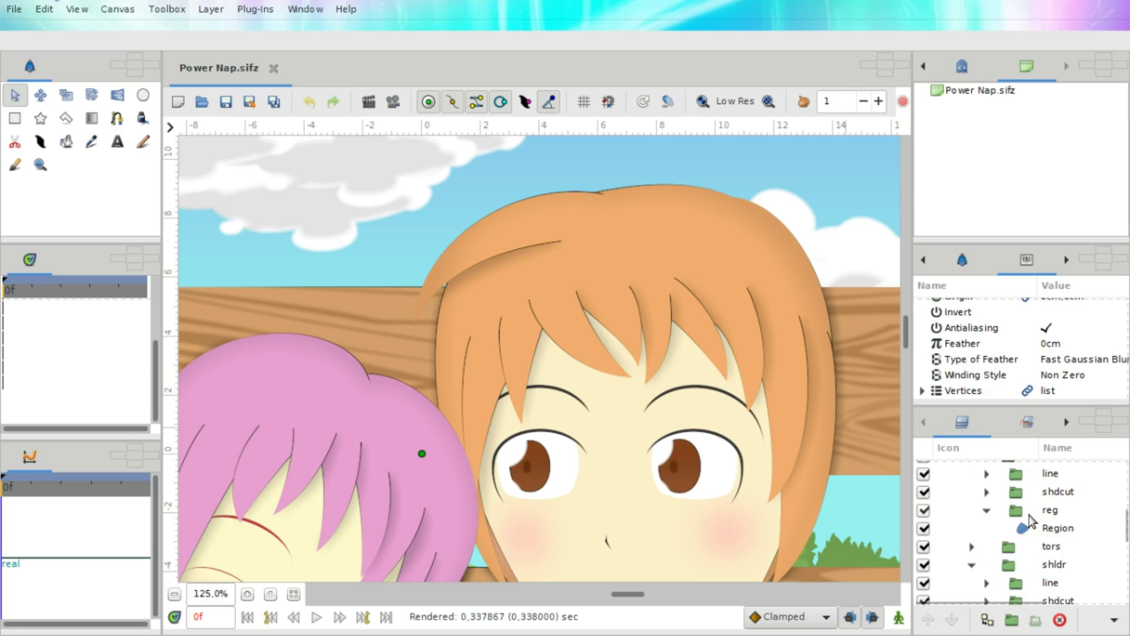
Step: Check the contents of the reg and shdcut groups in the nk group, and select the neck's Region layer
{"action": "left_click", "coordinate": [988, 511]}
{"action": "left_click", "coordinate": [988, 512]}
{"action": "left_click", "coordinate": [988, 493]}
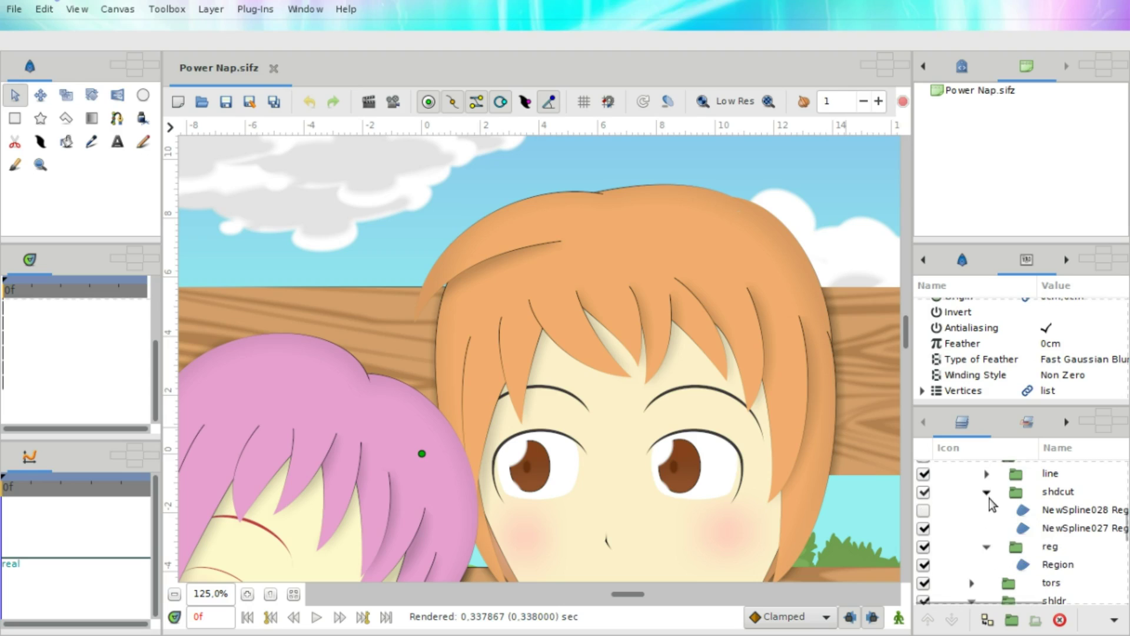
{"action": "left_click", "coordinate": [987, 492]}
{"action": "scroll", "coordinate": [1024, 522], "scroll_direction": "up", "scroll_amount": 1}
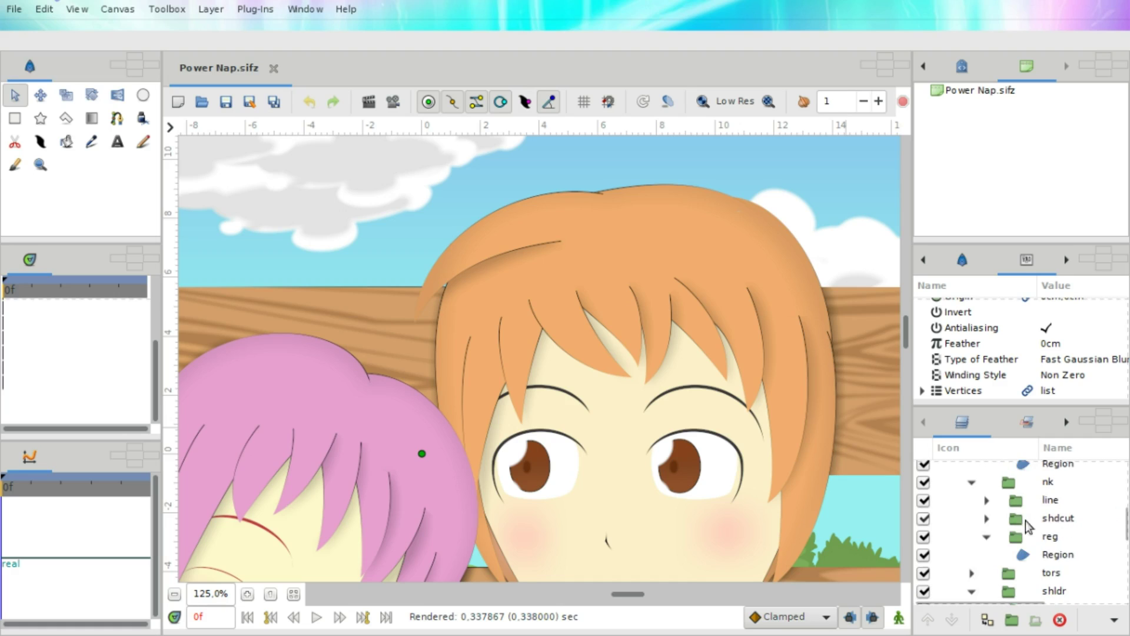
{"action": "left_click", "coordinate": [1058, 556]}
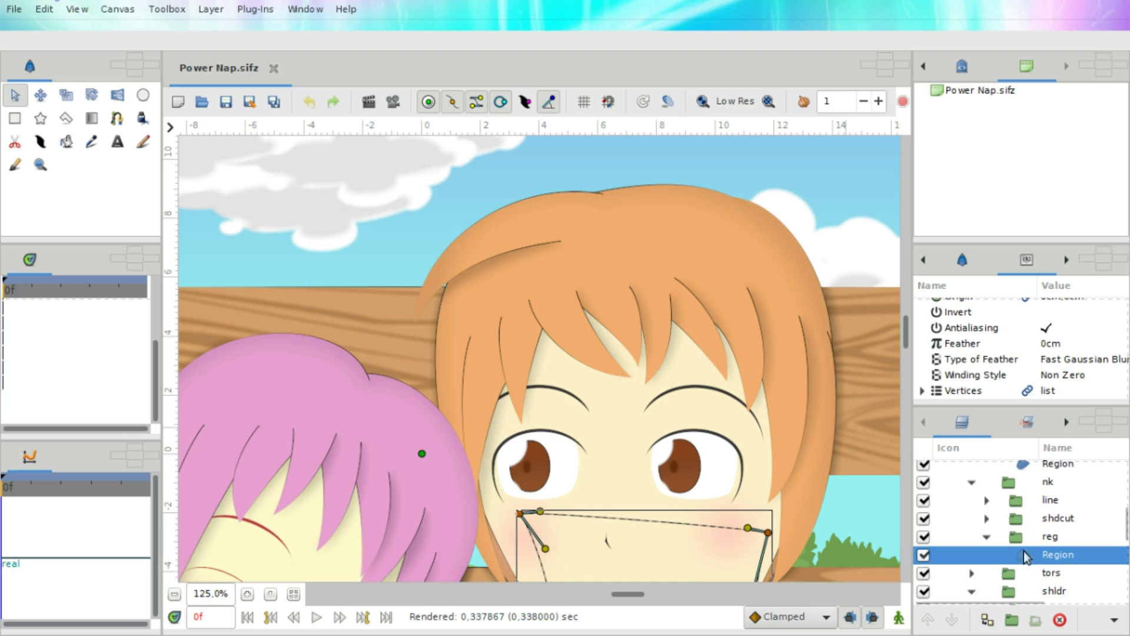
Step: Expand the neck's line group, compare its NewSpline014 layers with the Region, and view the layer commands available for the outline
{"action": "left_click", "coordinate": [987, 499]}
{"action": "scroll", "coordinate": [1013, 524], "scroll_direction": "down", "scroll_amount": 2}
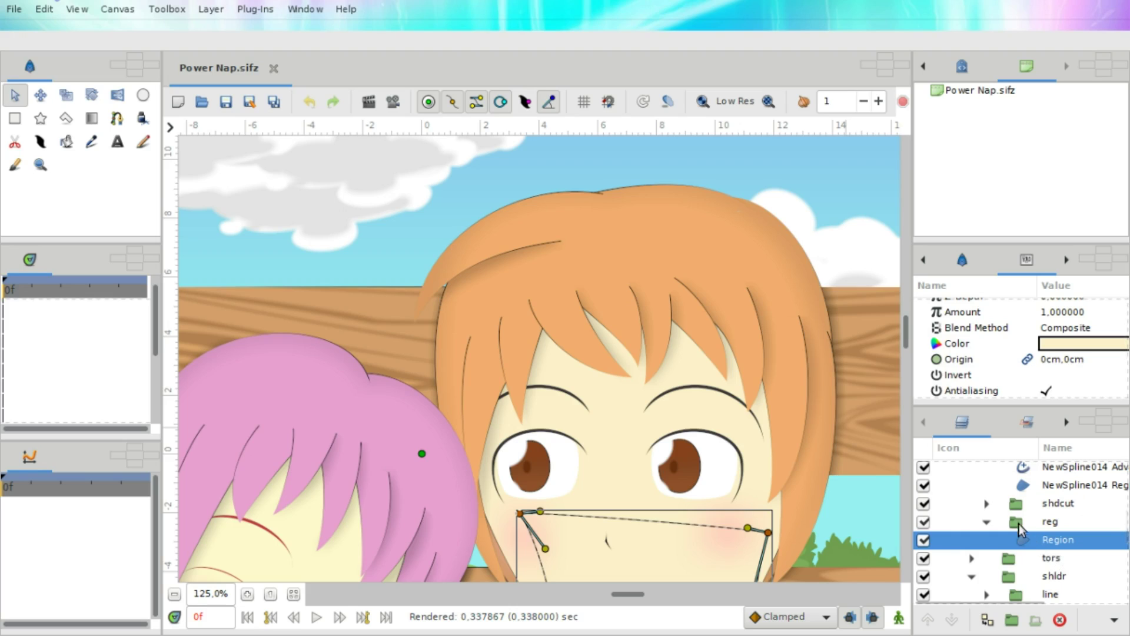
{"action": "scroll", "coordinate": [1020, 524], "scroll_direction": "up", "scroll_amount": 1}
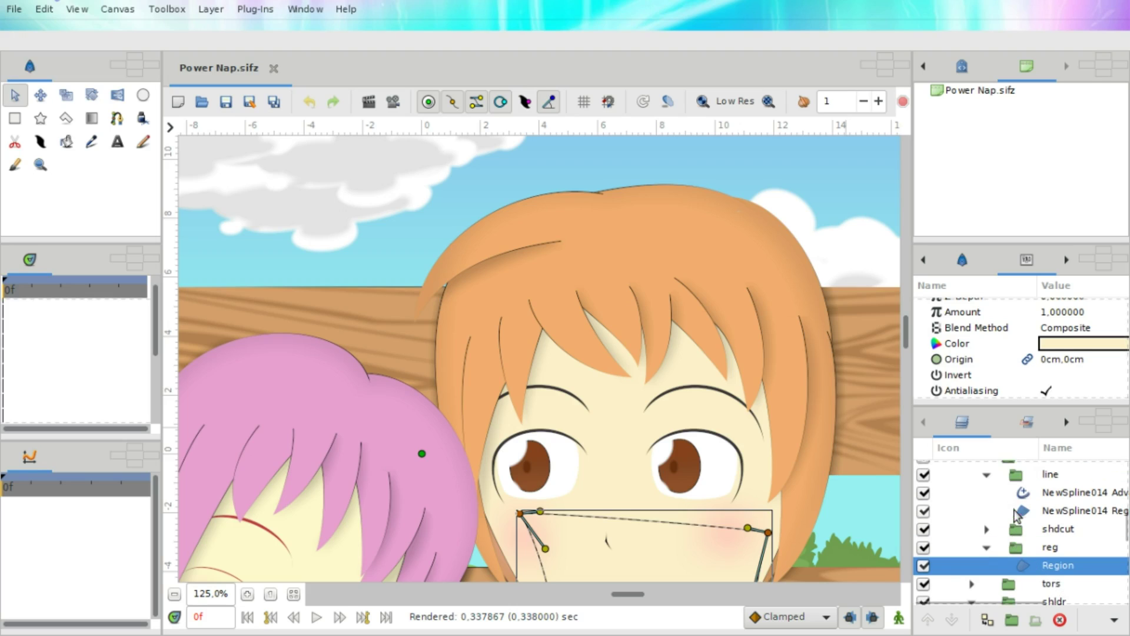
{"action": "left_click", "coordinate": [1052, 511]}
{"action": "left_click", "coordinate": [1054, 566]}
{"action": "left_click", "coordinate": [1032, 492]}
{"action": "right_click", "coordinate": [1031, 492]}
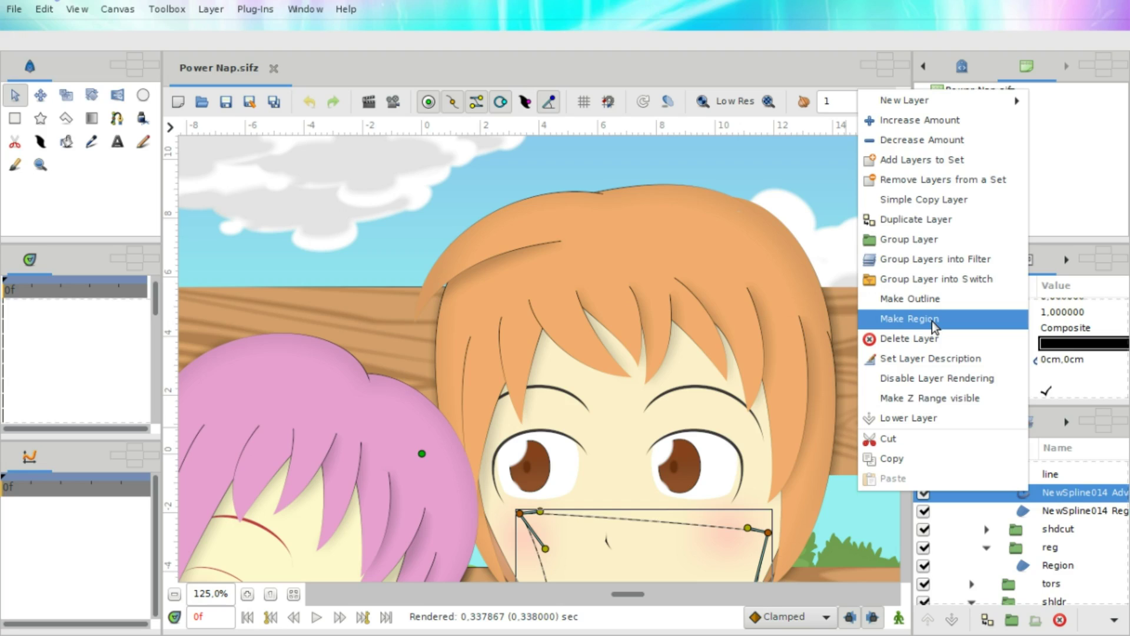
{"action": "left_click", "coordinate": [1029, 510]}
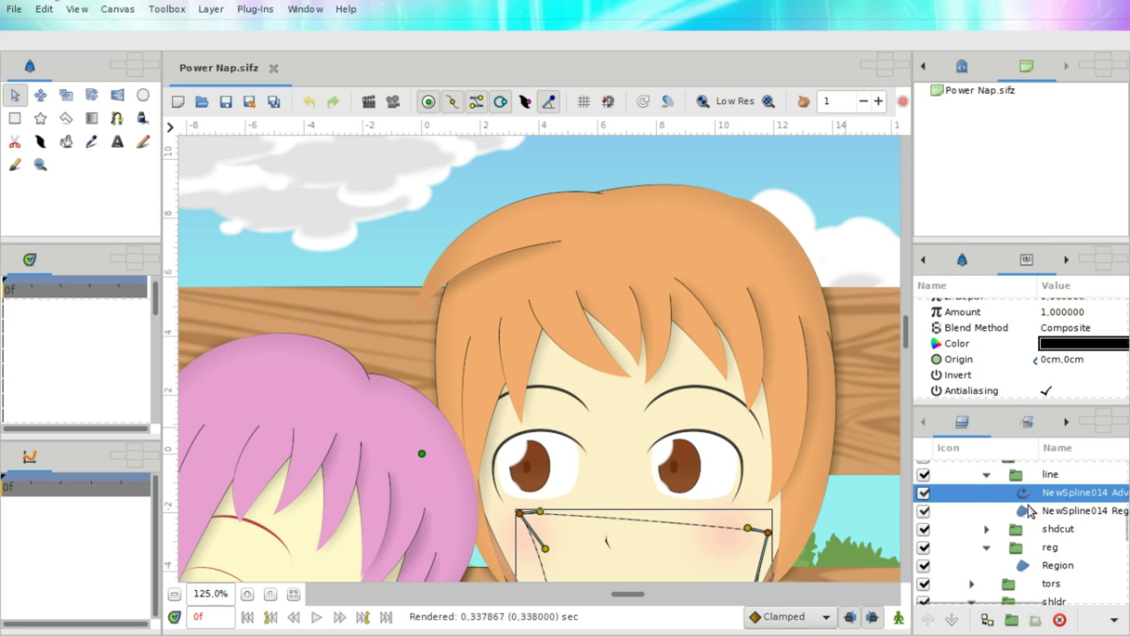
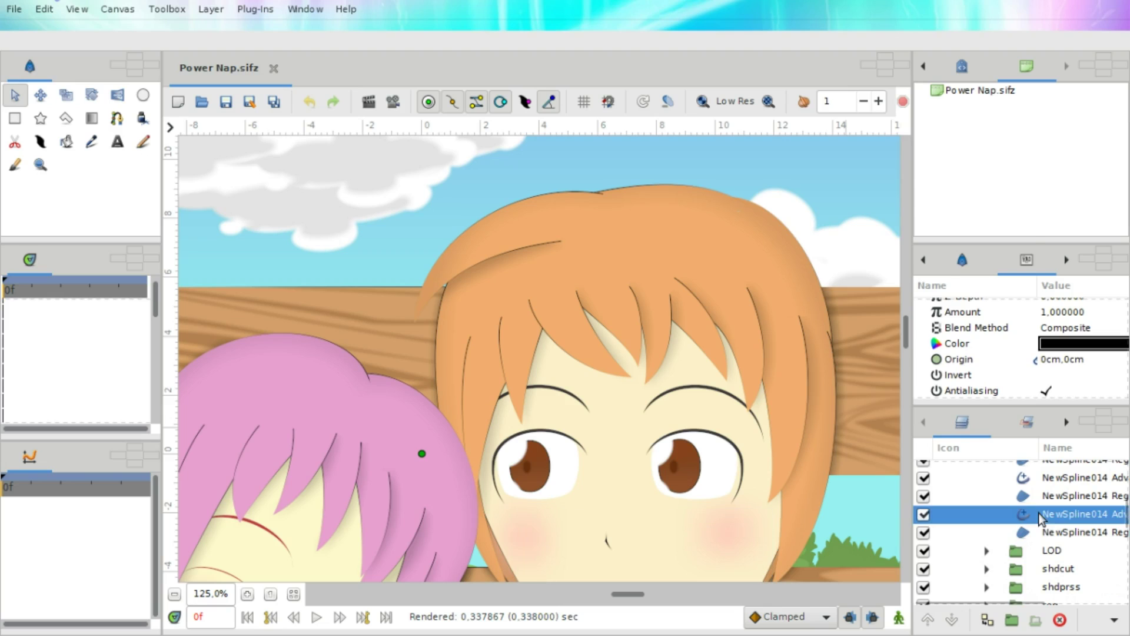
{"action": "key", "text": "Escape"}
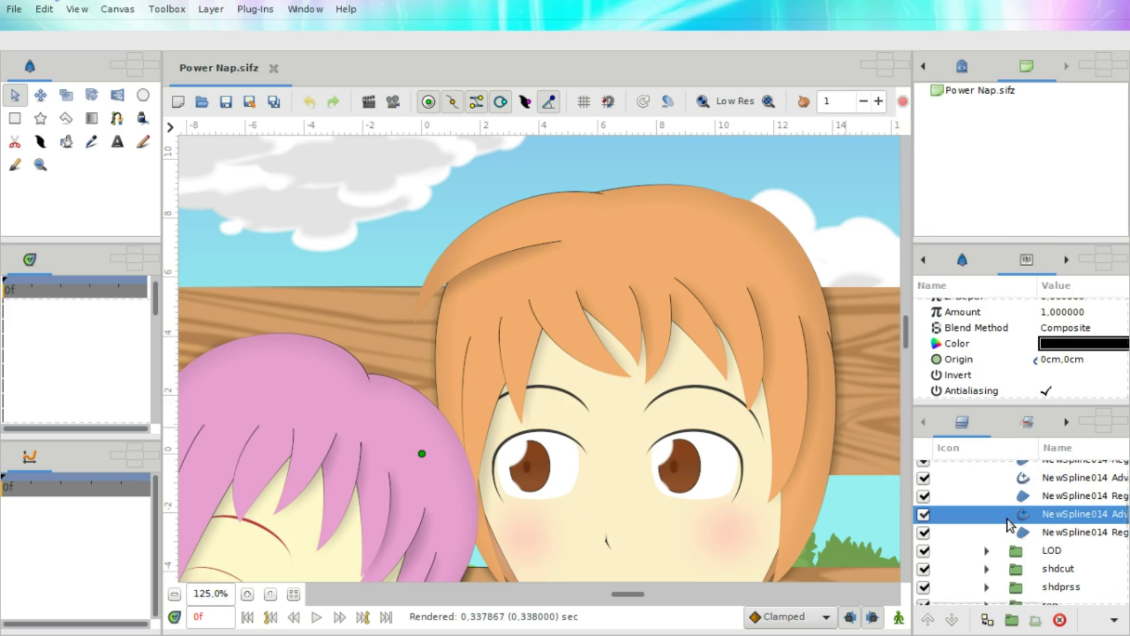
Step: Inspect the three Region layers in the torso's reg group, then return to the NewSpline014 line layers above
{"action": "scroll", "coordinate": [992, 537], "scroll_direction": "down", "scroll_amount": 2}
{"action": "left_click", "coordinate": [987, 528]}
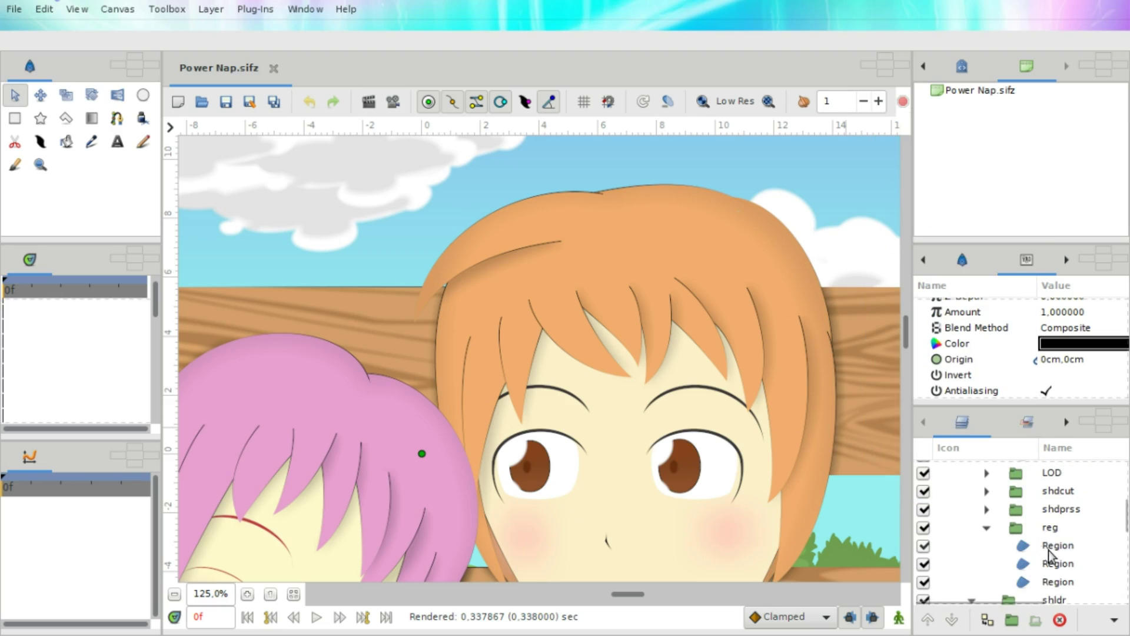
{"action": "left_click", "coordinate": [1049, 548]}
{"action": "left_click", "coordinate": [1047, 566]}
{"action": "left_click", "coordinate": [1050, 582]}
{"action": "left_click", "coordinate": [1043, 547]}
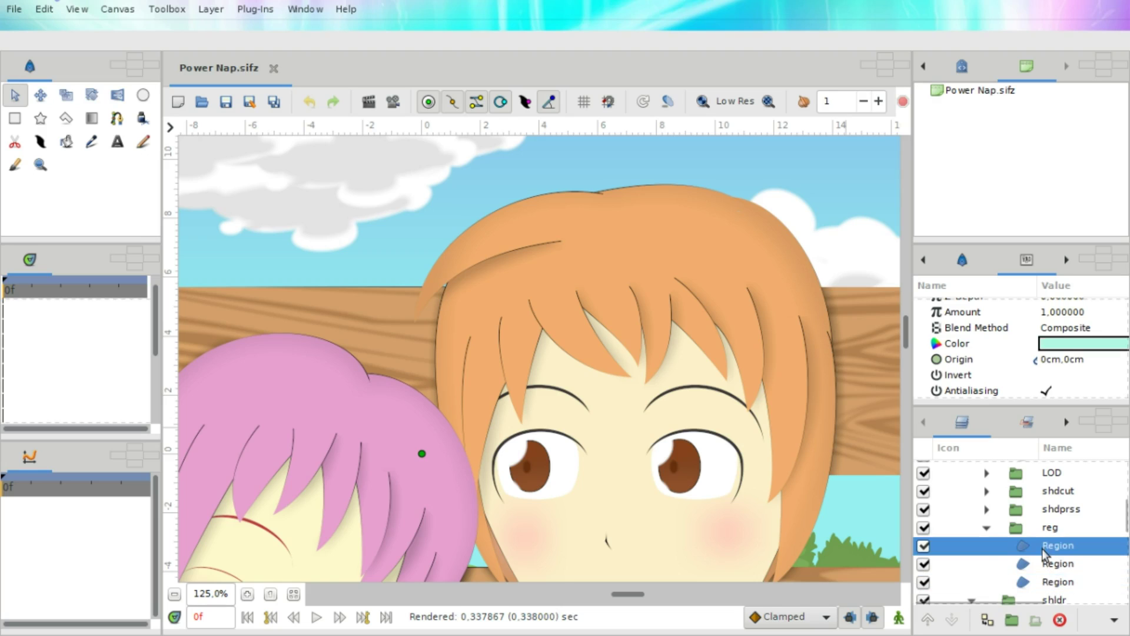
{"action": "scroll", "coordinate": [1041, 542], "scroll_direction": "up", "scroll_amount": 3}
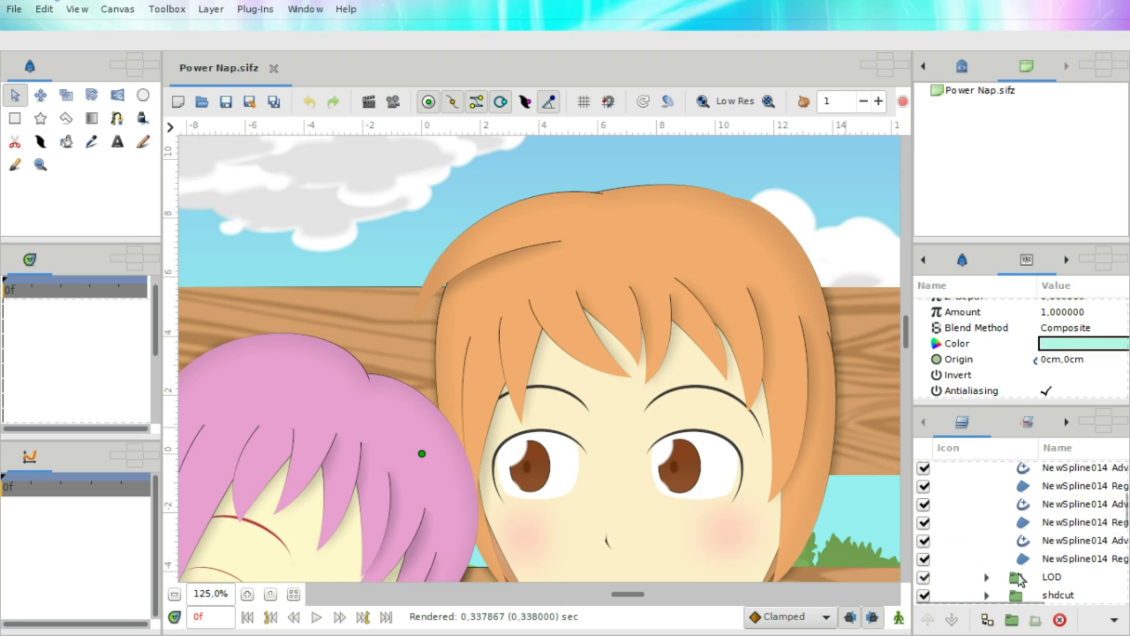
Step: Expand the line group inside tors and view the layer commands available for its first NewSpline014 outline layer
{"action": "scroll", "coordinate": [995, 574], "scroll_direction": "down", "scroll_amount": 3}
{"action": "left_click", "coordinate": [986, 553]}
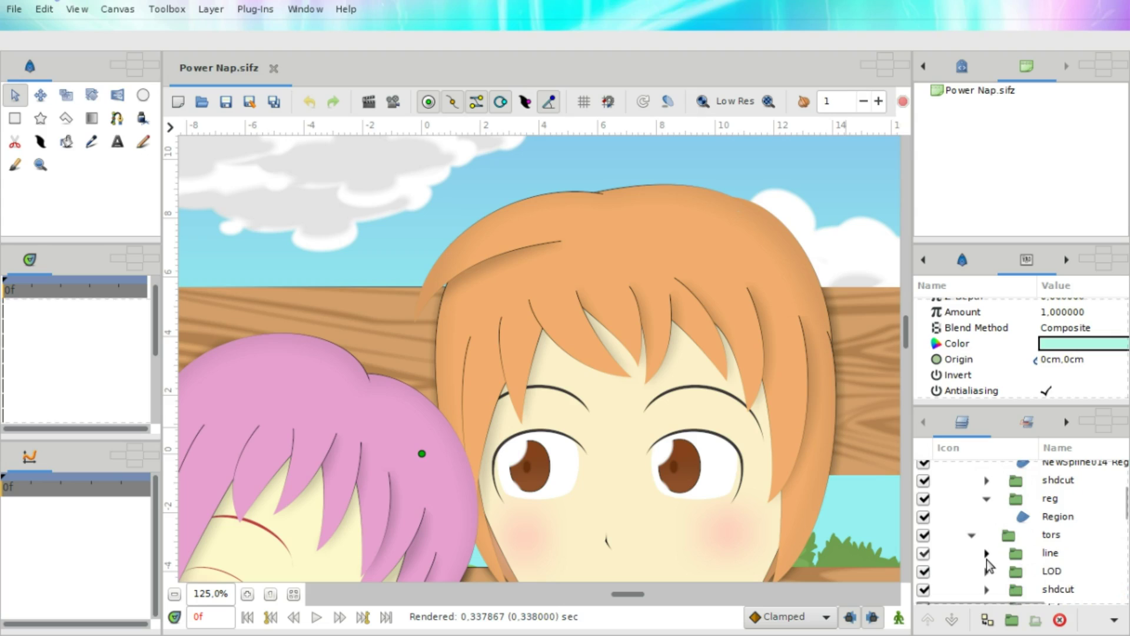
{"action": "scroll", "coordinate": [989, 567], "scroll_direction": "down", "scroll_amount": 2}
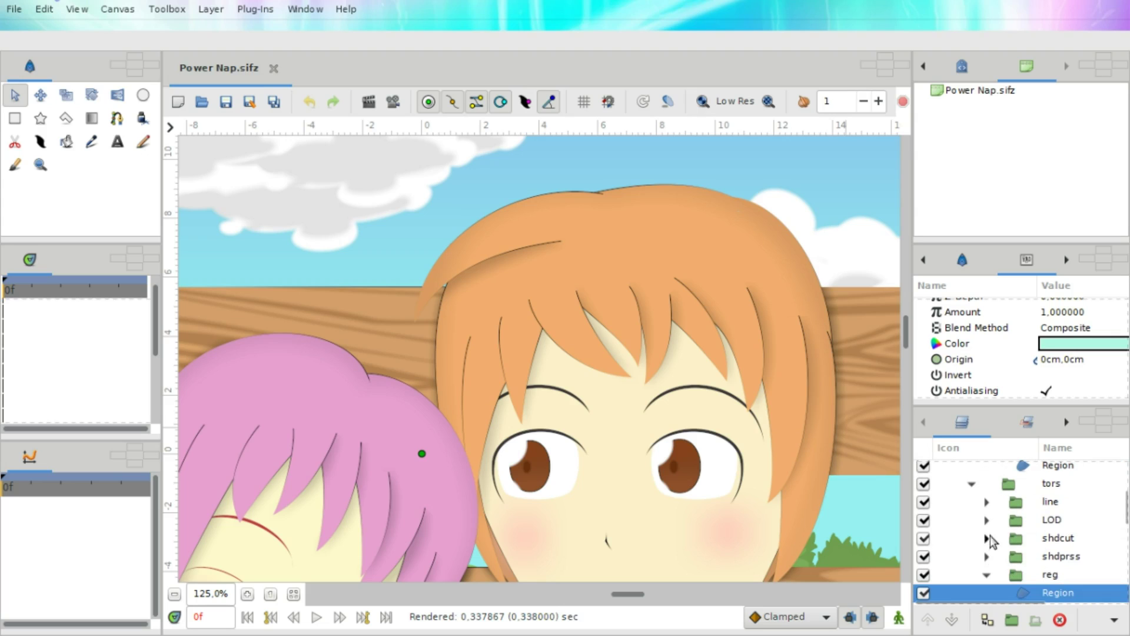
{"action": "left_click", "coordinate": [987, 502]}
{"action": "scroll", "coordinate": [1008, 523], "scroll_direction": "down", "scroll_amount": 2}
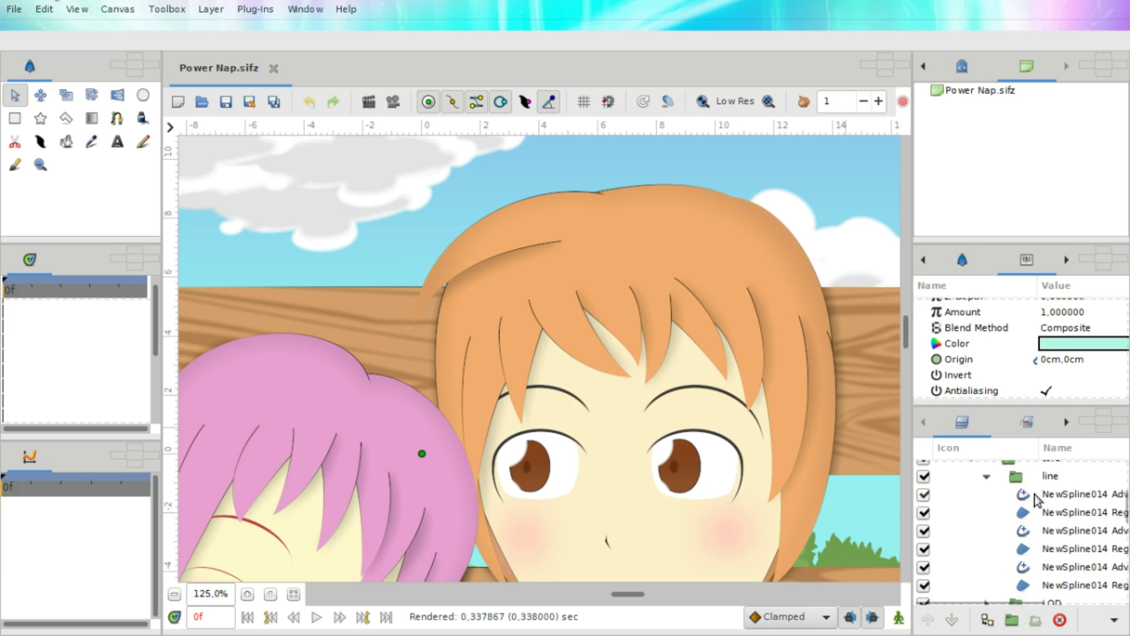
{"action": "right_click", "coordinate": [1034, 495]}
{"action": "left_click", "coordinate": [1040, 556]}
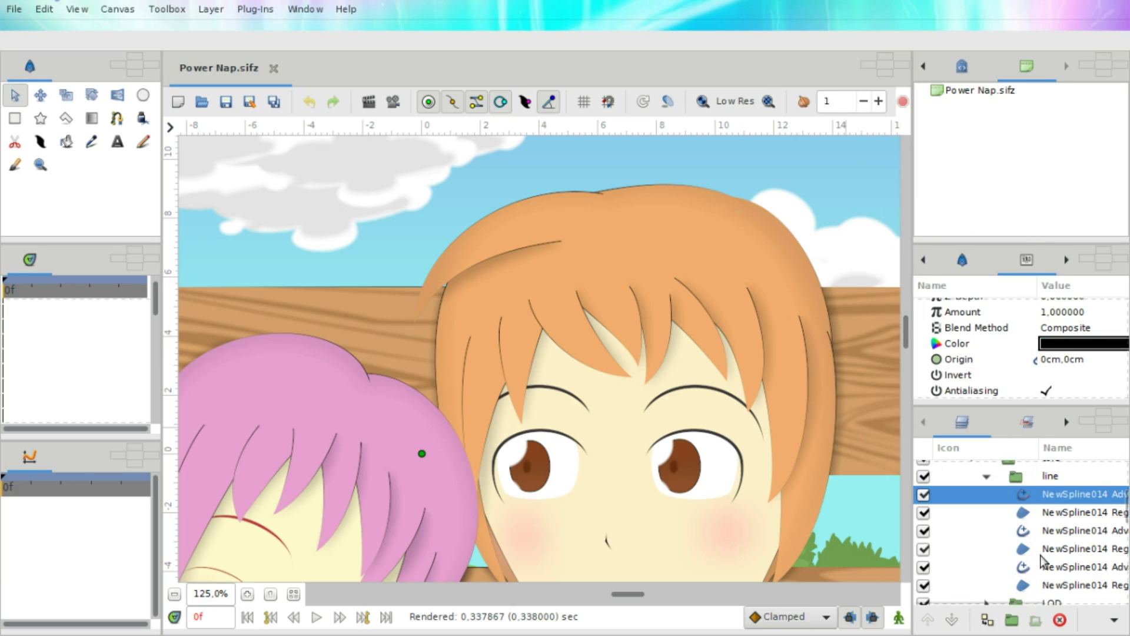
{"action": "scroll", "coordinate": [1024, 545], "scroll_direction": "down", "scroll_amount": 2}
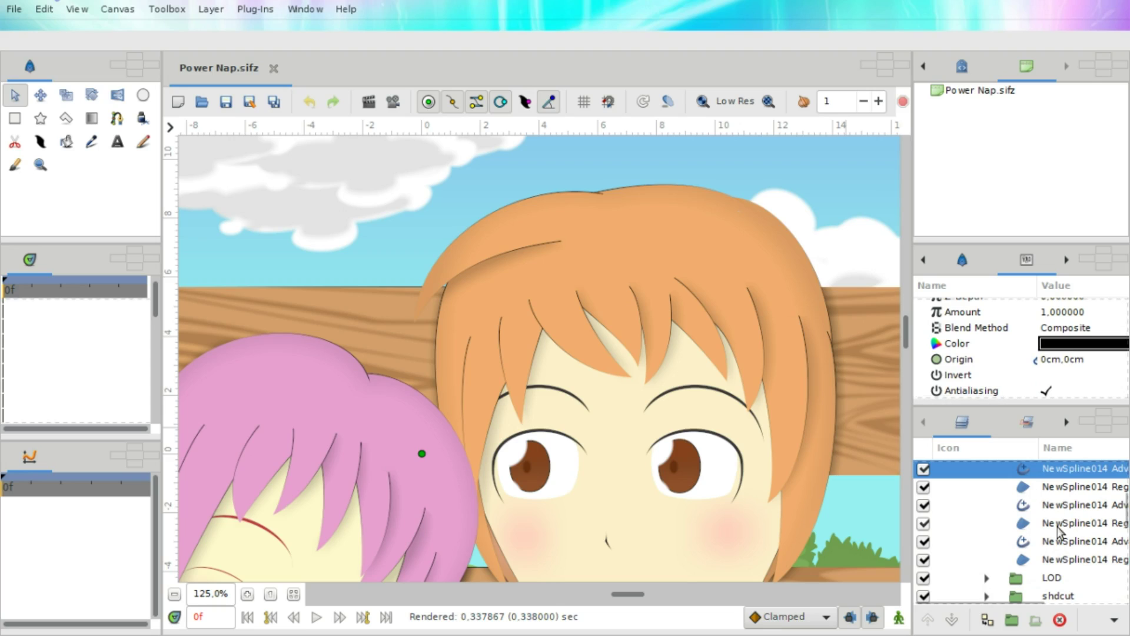
Step: Compare the Region layers in the torso's reg group with its line layers, and select the line group's three NewSpline014 Region layers
{"action": "scroll", "coordinate": [1040, 515], "scroll_direction": "down", "scroll_amount": 3}
{"action": "left_click", "coordinate": [987, 582]}
{"action": "scroll", "coordinate": [1039, 529], "scroll_direction": "down", "scroll_amount": 2}
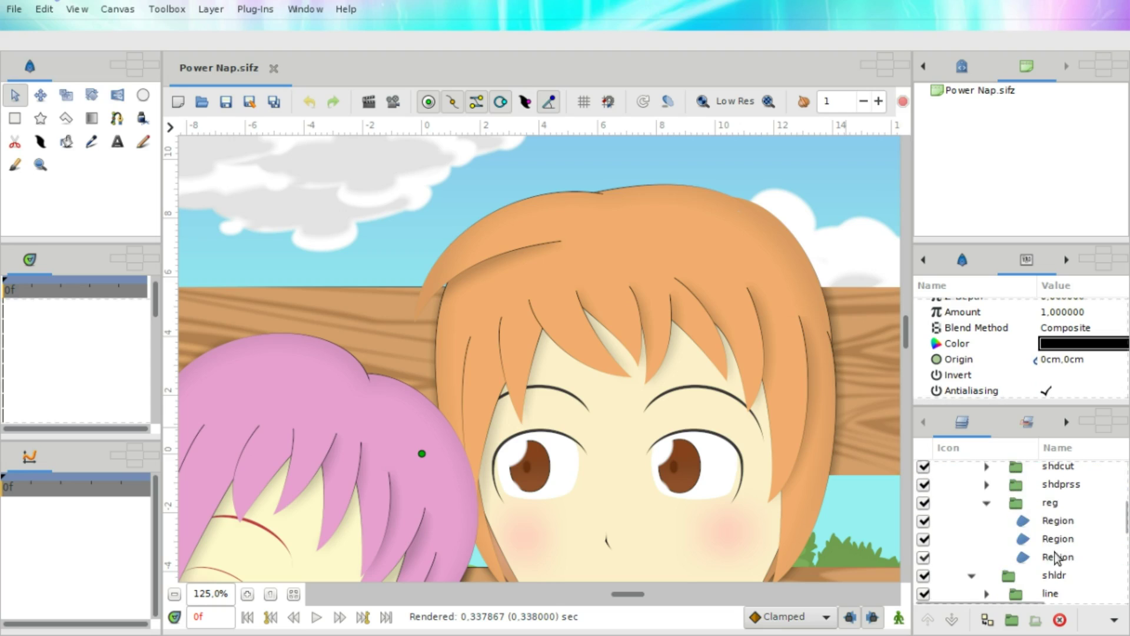
{"action": "left_click", "coordinate": [1040, 524]}
{"action": "scroll", "coordinate": [1042, 518], "scroll_direction": "up", "scroll_amount": 5}
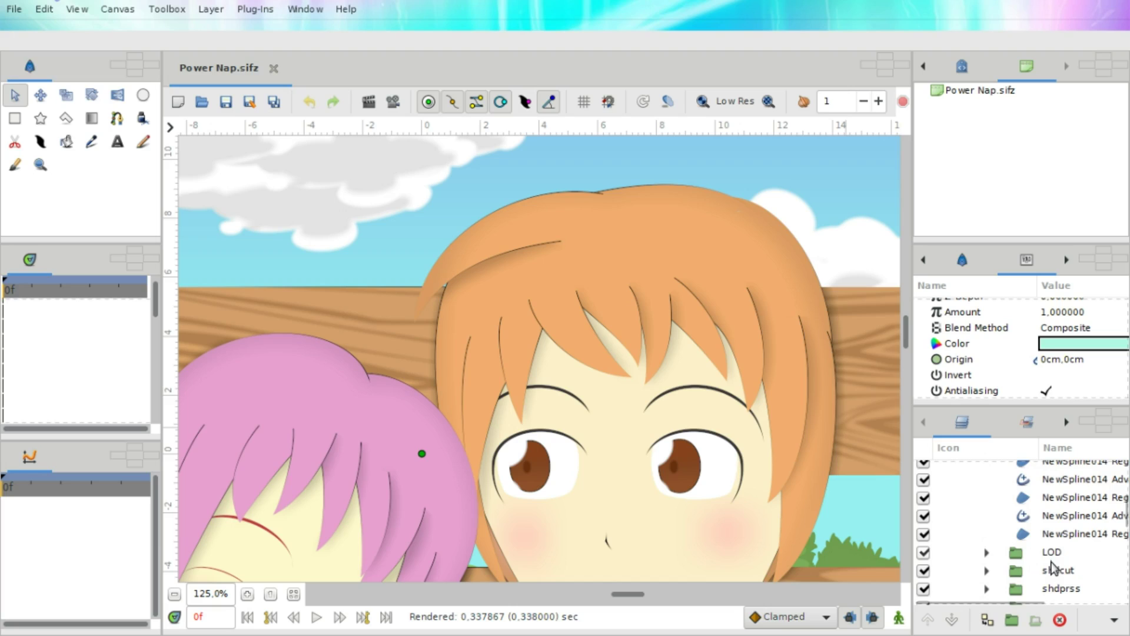
{"action": "scroll", "coordinate": [1045, 507], "scroll_direction": "up", "scroll_amount": 1}
{"action": "left_click", "coordinate": [1046, 486]}
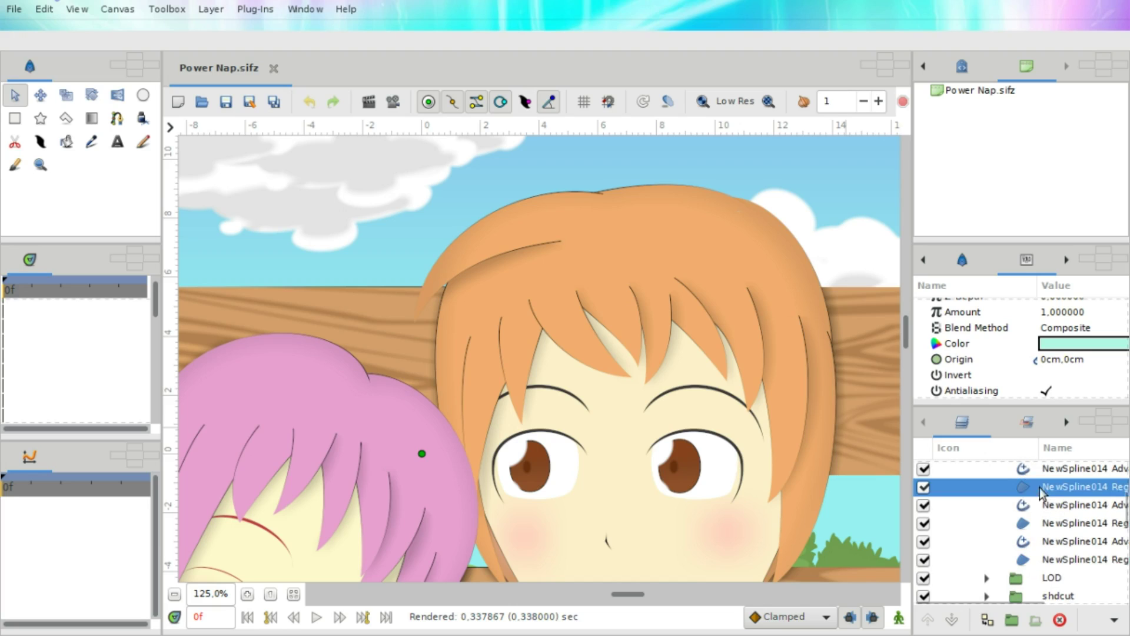
{"action": "left_click", "coordinate": [1047, 523], "text": "ctrl"}
{"action": "left_click", "coordinate": [1047, 560], "text": "ctrl"}
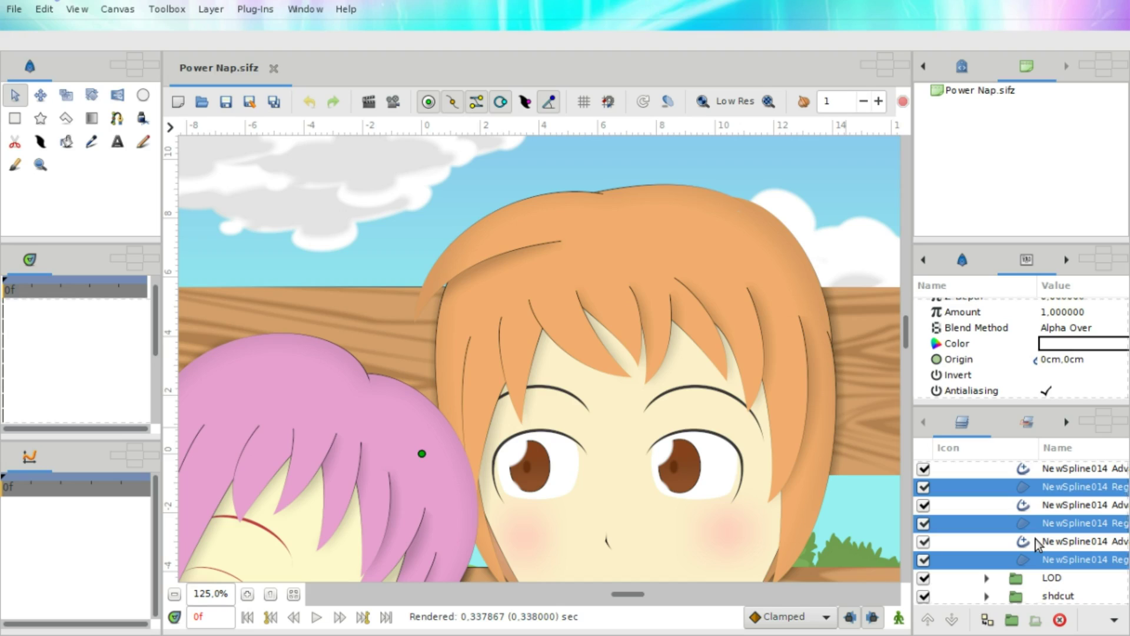
Step: Make a region from each of the three NewSpline014 outline layers in the torso's line group
{"action": "left_click", "coordinate": [1009, 490]}
{"action": "left_click", "coordinate": [1011, 475]}
{"action": "right_click", "coordinate": [1011, 475]}
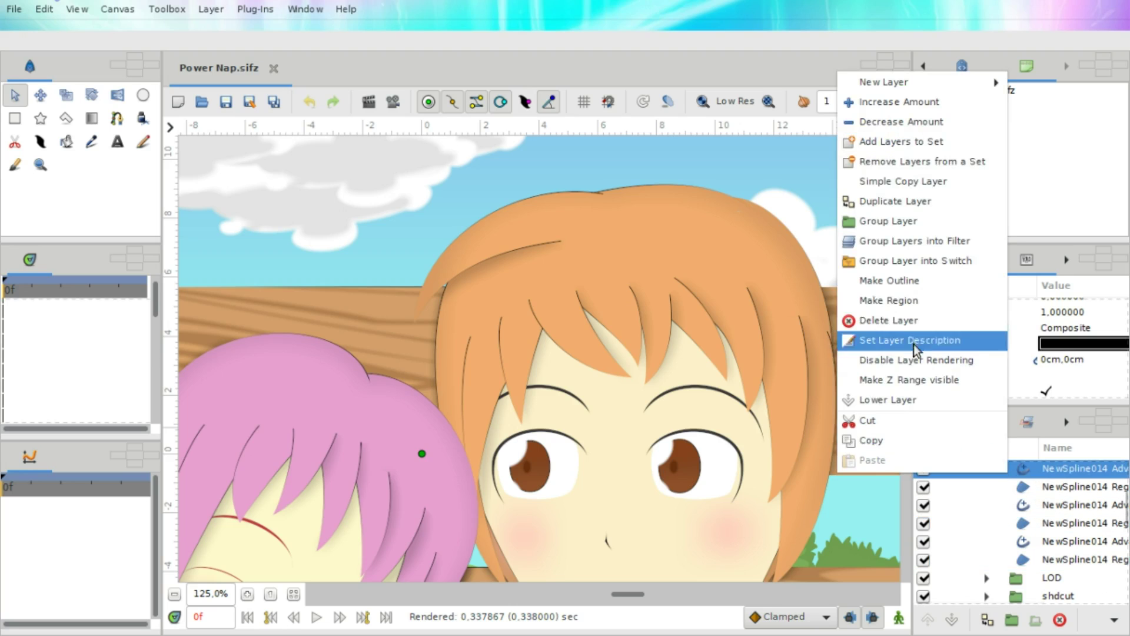
{"action": "left_click", "coordinate": [1001, 511]}
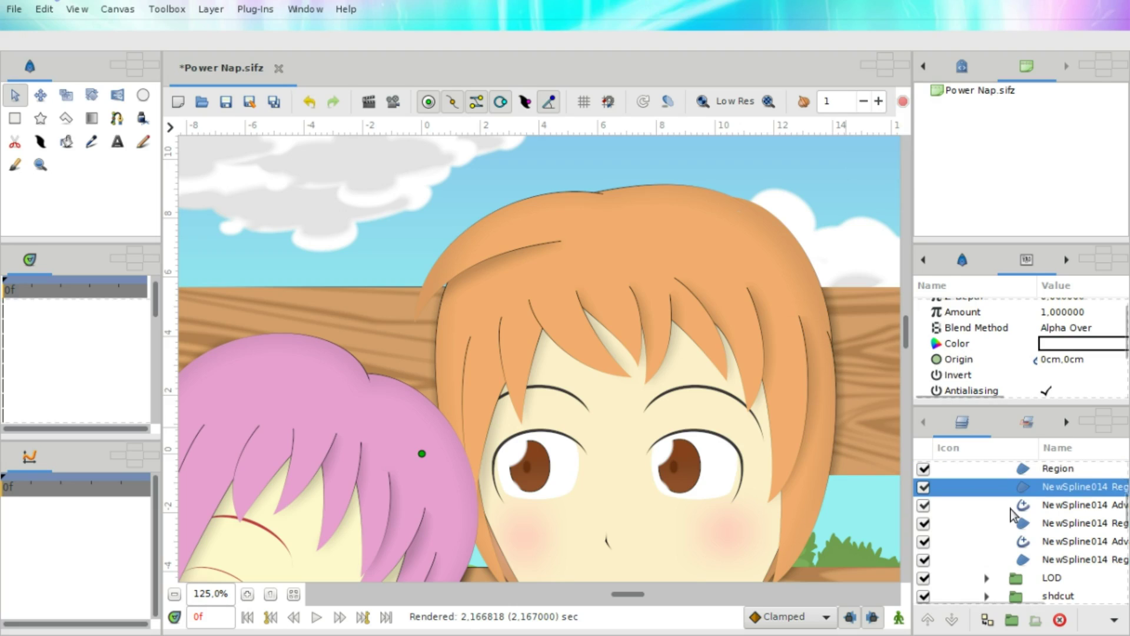
{"action": "left_click", "coordinate": [1011, 508]}
{"action": "right_click", "coordinate": [1010, 511]}
{"action": "left_click", "coordinate": [916, 337]}
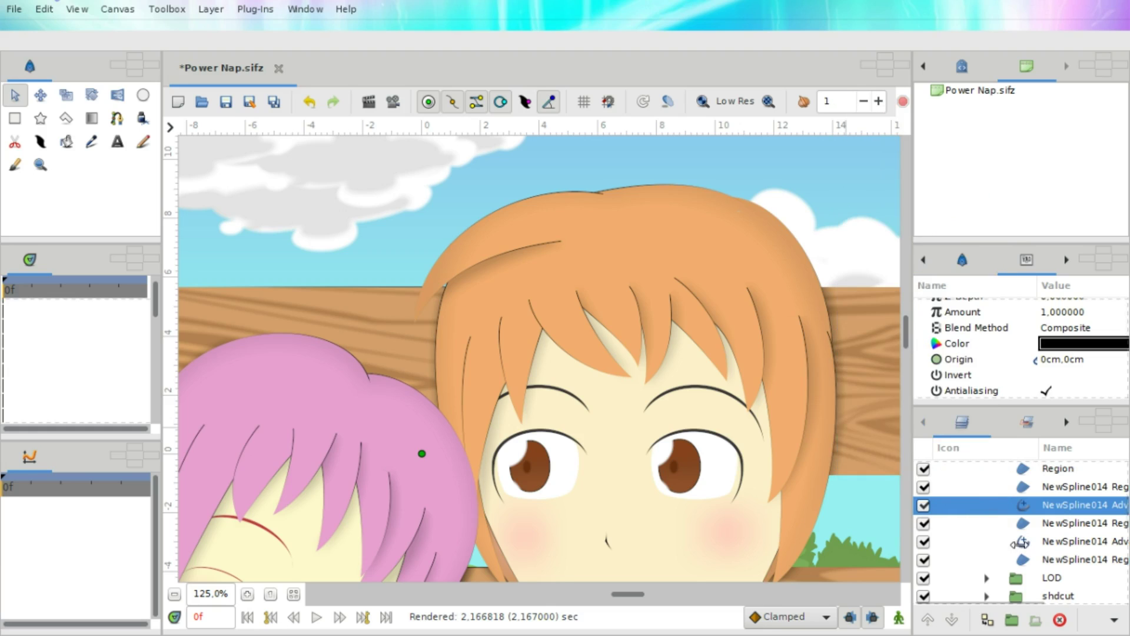
{"action": "left_click", "coordinate": [1022, 564]}
{"action": "right_click", "coordinate": [1022, 564]}
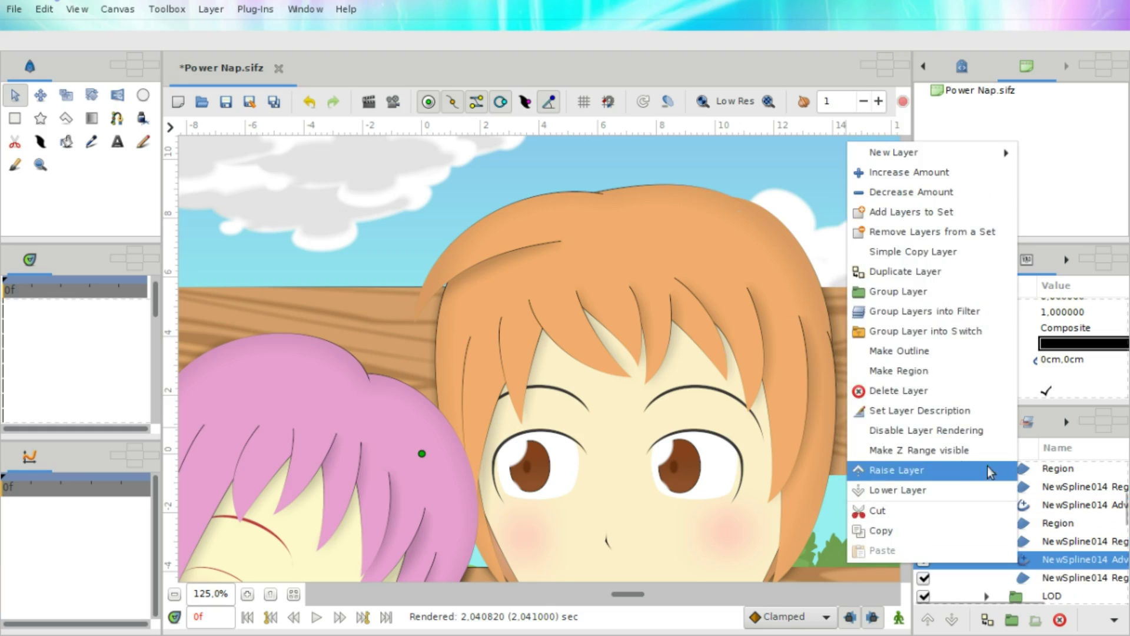
{"action": "left_click", "coordinate": [903, 372]}
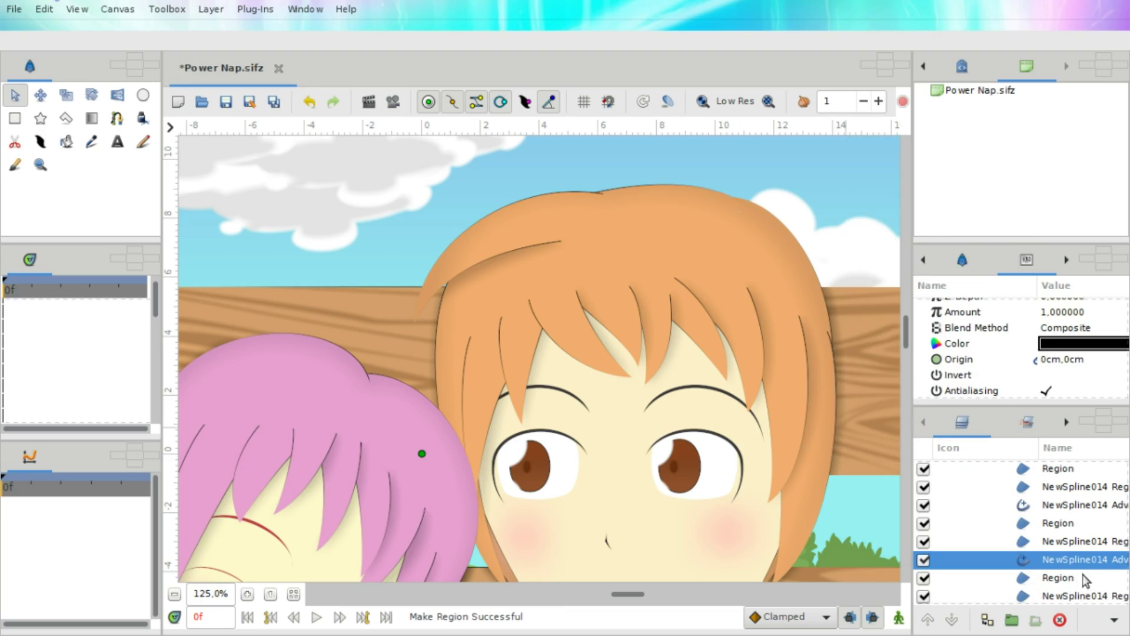
Step: Group the three newly made Region layers together and select the resulting group
{"action": "double_click", "coordinate": [1051, 580]}
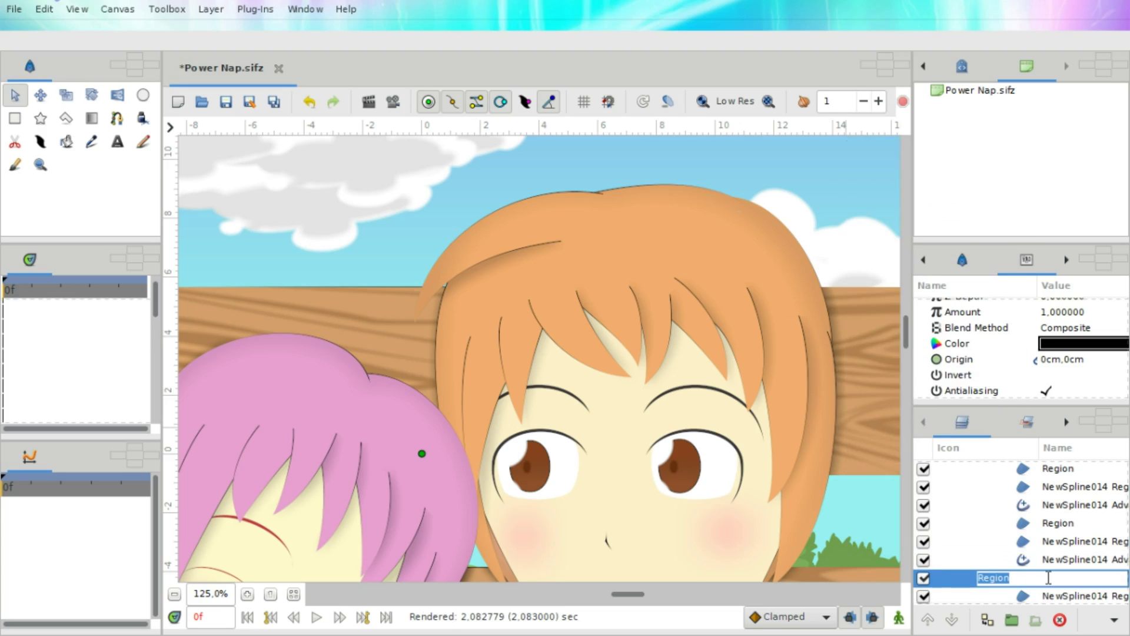
{"action": "key", "text": "Return"}
{"action": "left_click", "coordinate": [1027, 522], "text": "ctrl"}
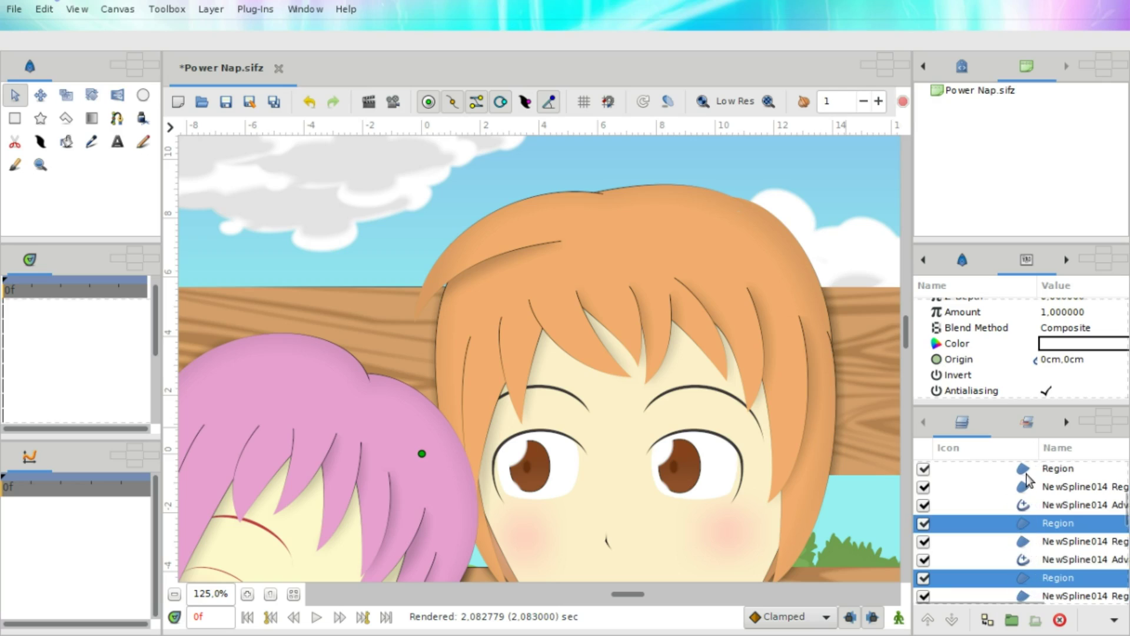
{"action": "left_click", "coordinate": [1026, 471], "text": "ctrl"}
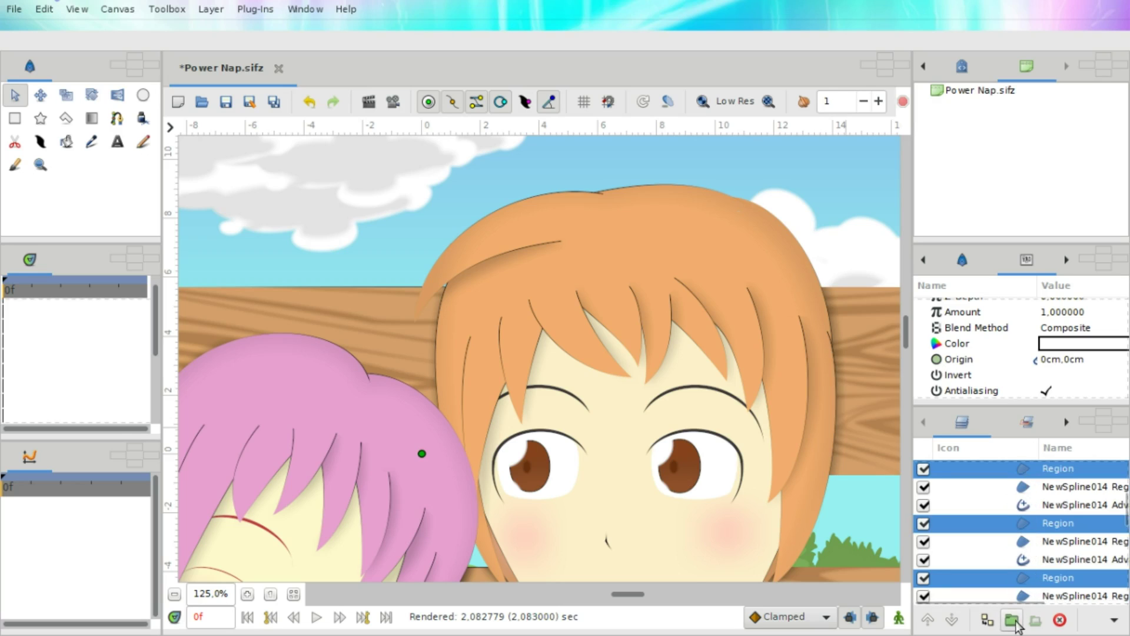
{"action": "key", "text": "Delete"}
{"action": "scroll", "coordinate": [1055, 489], "scroll_direction": "up", "scroll_amount": 2}
{"action": "left_click", "coordinate": [1058, 505]}
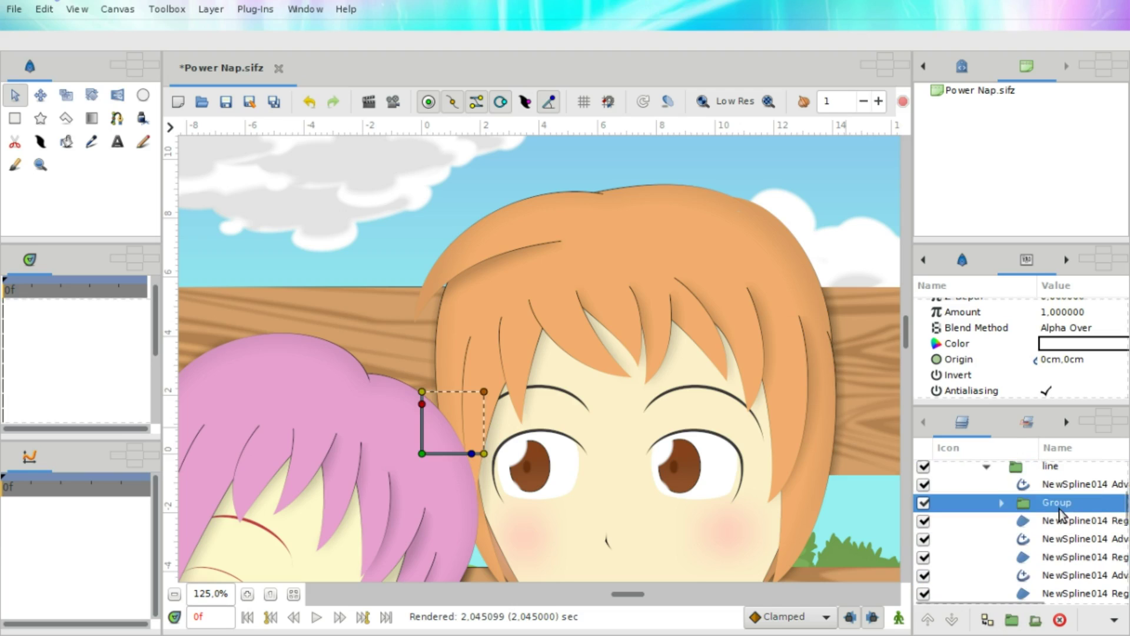
Step: Select all NewSpline014 outline and region layers in the torso's line group, leaving out the new Group
{"action": "scroll", "coordinate": [1059, 508], "scroll_direction": "down", "scroll_amount": 2}
{"action": "scroll", "coordinate": [1058, 519], "scroll_direction": "up", "scroll_amount": 2}
{"action": "left_click", "coordinate": [1058, 567]}
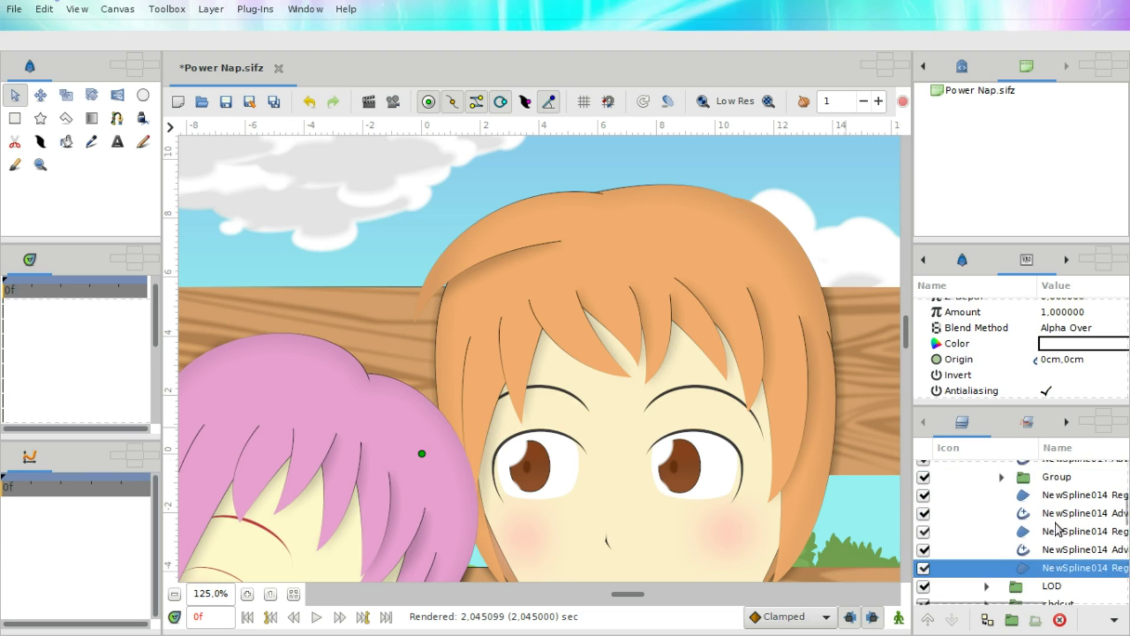
{"action": "scroll", "coordinate": [1058, 567], "scroll_direction": "up", "scroll_amount": 1}
{"action": "left_click", "coordinate": [1057, 520], "text": "shift"}
{"action": "left_click", "coordinate": [1055, 485], "text": "ctrl"}
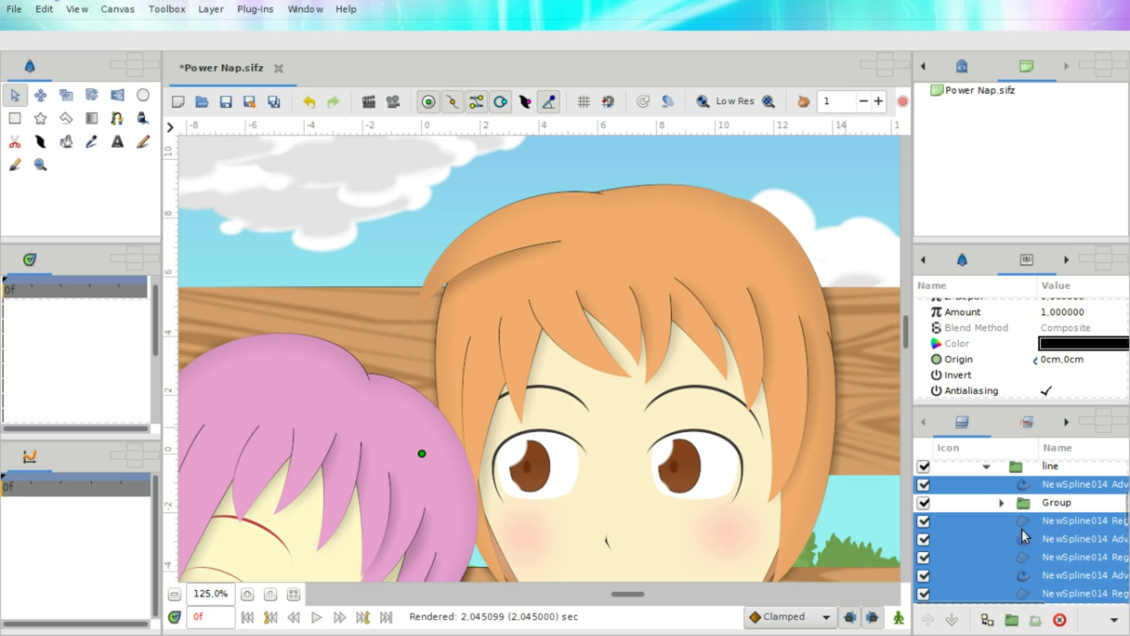
Step: Lower the new Group two positions in the torso's line group and raise it back by one
{"action": "left_click", "coordinate": [1036, 503]}
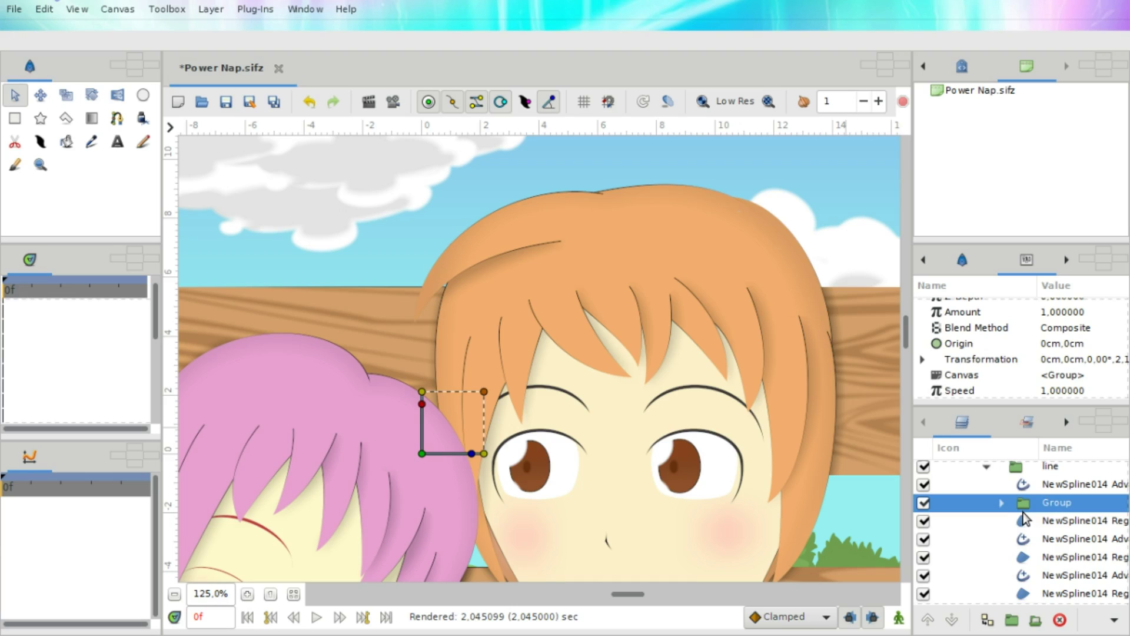
{"action": "left_click", "coordinate": [1021, 520]}
{"action": "left_click", "coordinate": [1021, 503]}
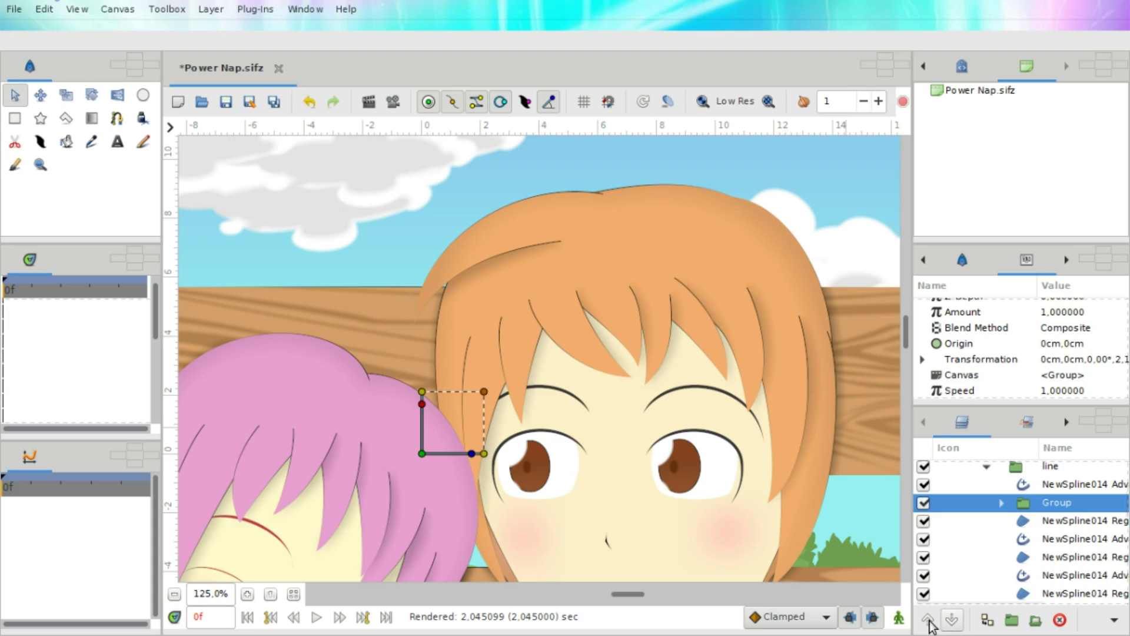
{"action": "double_click", "coordinate": [952, 619]}
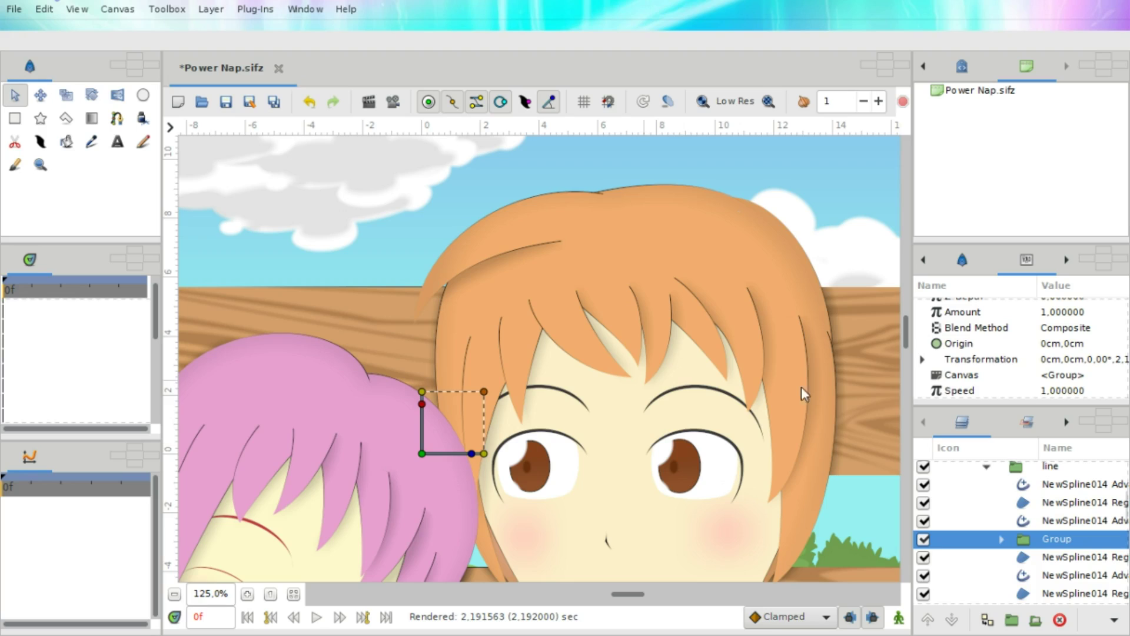
{"action": "left_click", "coordinate": [928, 623]}
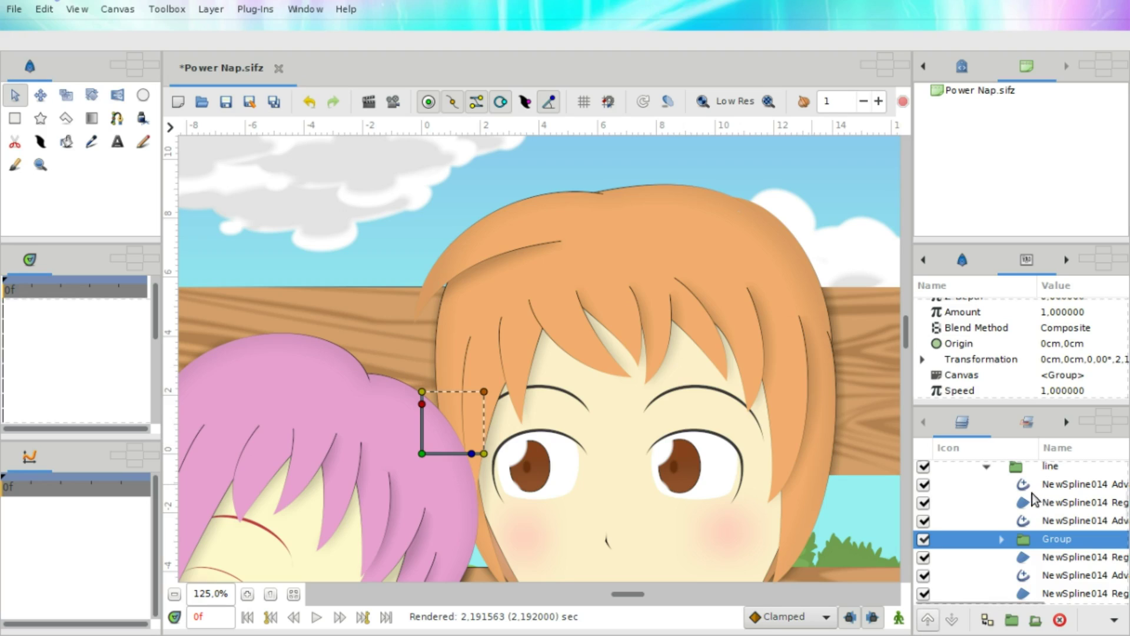
Step: Check the NewSpline014 outline and region layers directly above and below the new Group, and reselect the Group
{"action": "left_click", "coordinate": [1033, 494]}
{"action": "left_click", "coordinate": [1033, 504], "text": "ctrl"}
{"action": "left_click", "coordinate": [1029, 539], "text": "ctrl"}
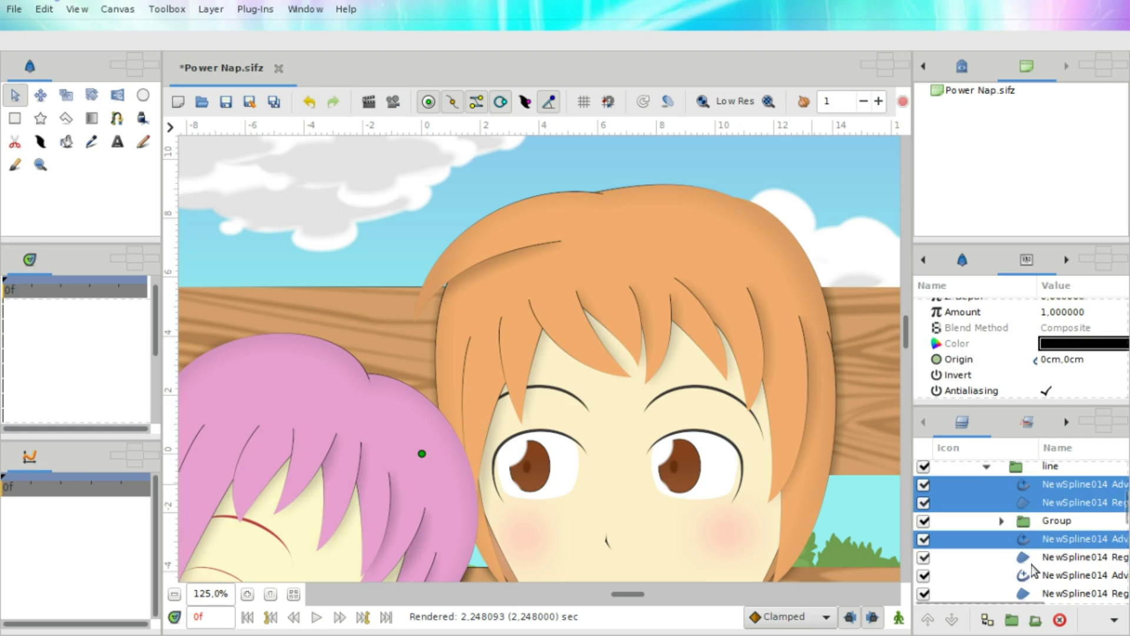
{"action": "left_click", "coordinate": [1031, 556], "text": "ctrl"}
{"action": "left_click", "coordinate": [1004, 520]}
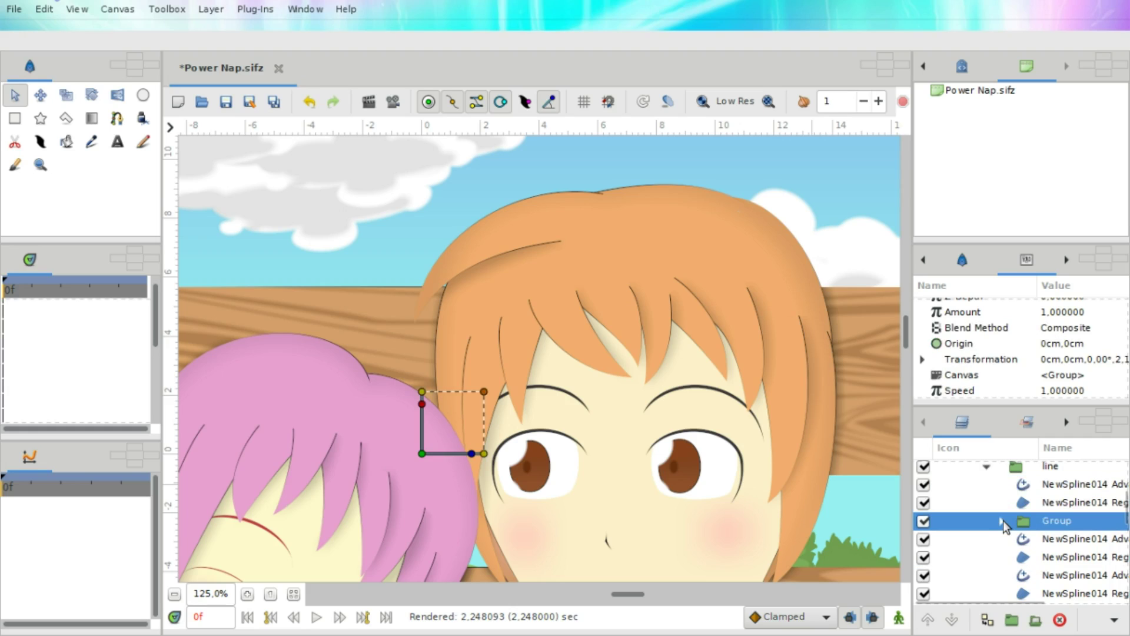
{"action": "scroll", "coordinate": [1008, 551], "scroll_direction": "down", "scroll_amount": 1}
{"action": "scroll", "coordinate": [1008, 551], "scroll_direction": "up", "scroll_amount": 1}
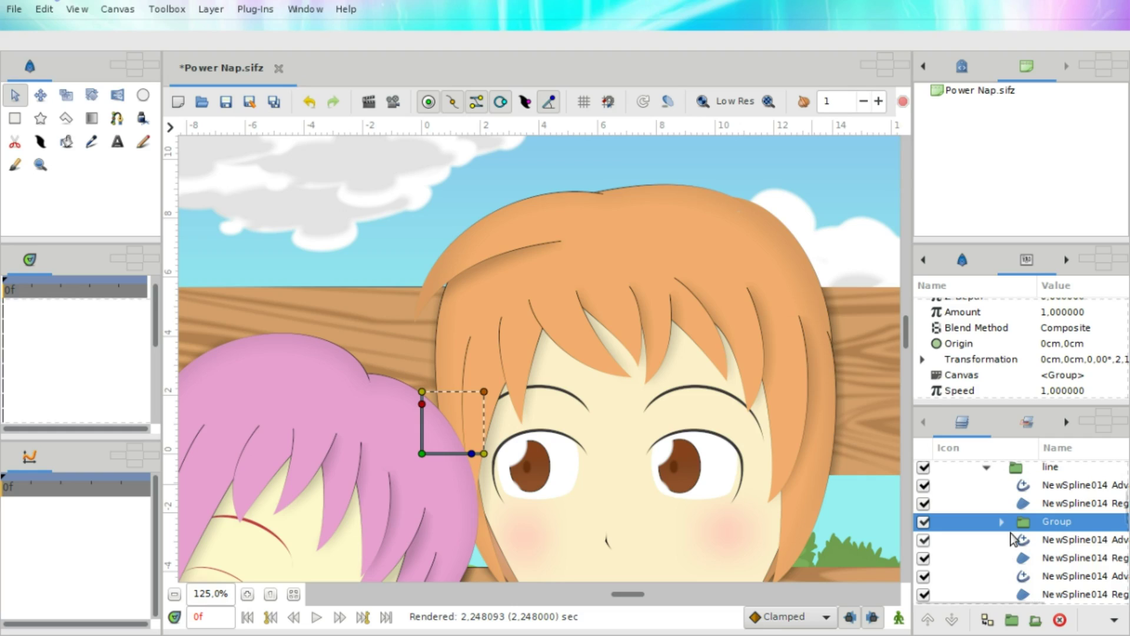
{"action": "scroll", "coordinate": [1008, 550], "scroll_direction": "down", "scroll_amount": 2}
{"action": "scroll", "coordinate": [1044, 587], "scroll_direction": "up", "scroll_amount": 1}
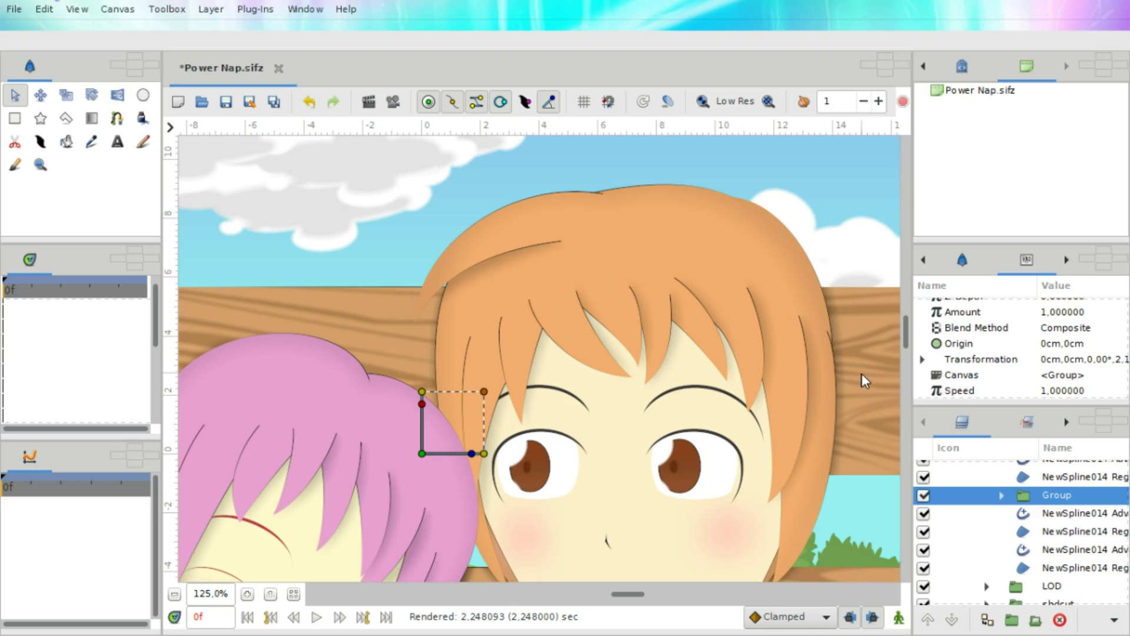
Step: Examine both characters and the bench on the canvas, along with the char2, char1, bench and bush groups in vect
{"action": "scroll", "coordinate": [861, 374], "scroll_direction": "down", "scroll_amount": 2}
{"action": "scroll", "coordinate": [851, 318], "scroll_direction": "down", "scroll_amount": 4}
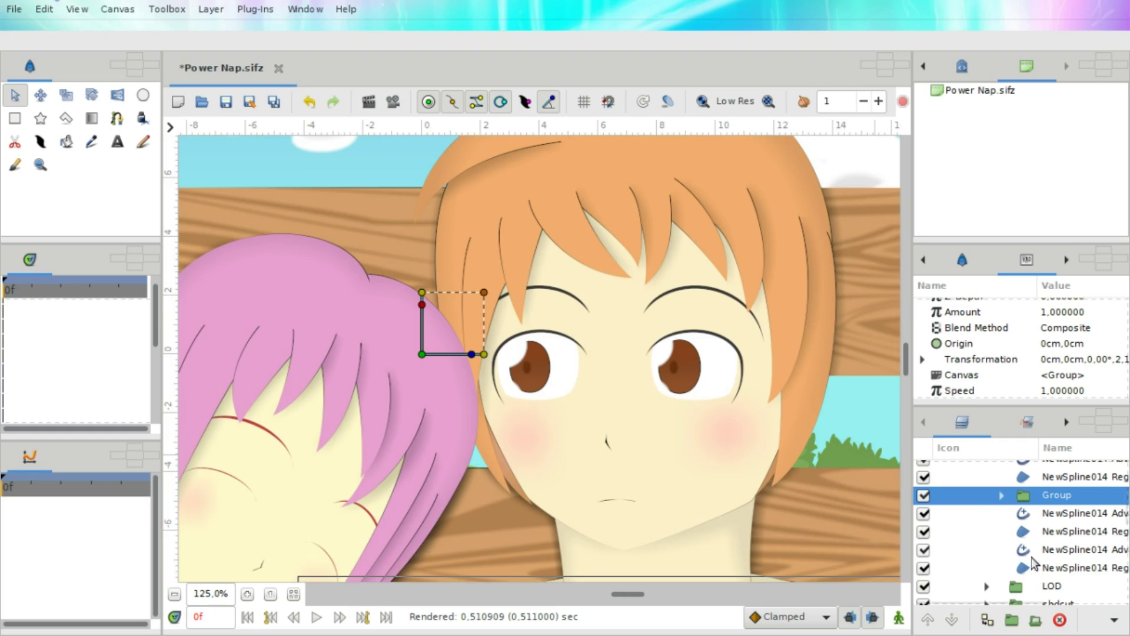
{"action": "scroll", "coordinate": [334, 209], "scroll_direction": "up", "scroll_amount": 1}
{"action": "scroll", "coordinate": [335, 210], "scroll_direction": "up", "scroll_amount": 1}
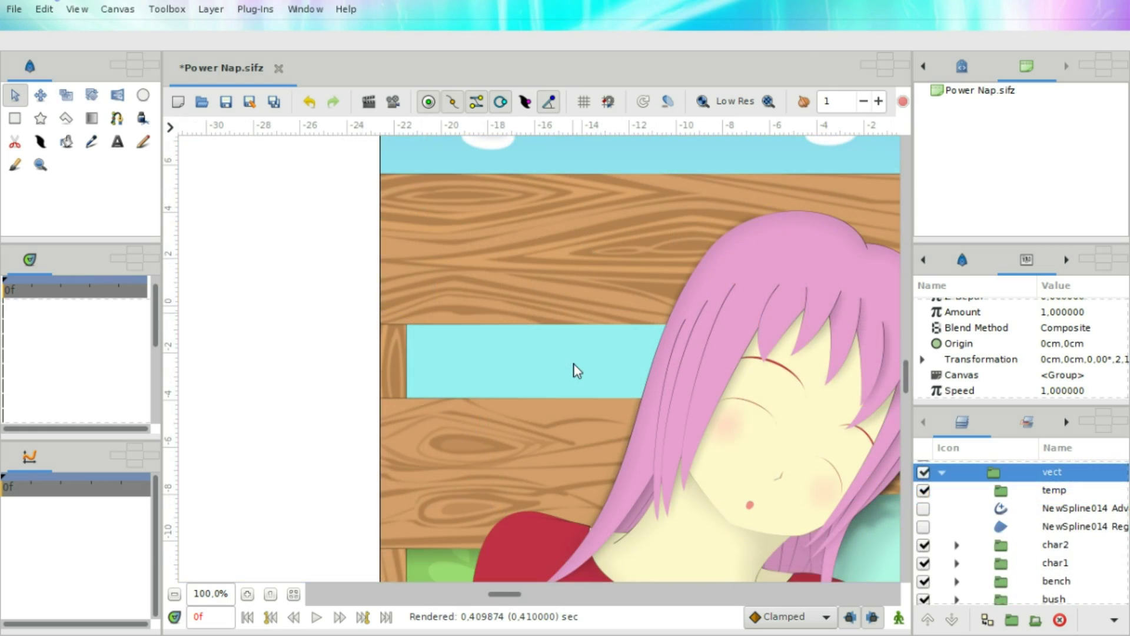
{"action": "scroll", "coordinate": [465, 206], "scroll_direction": "up", "scroll_amount": 2}
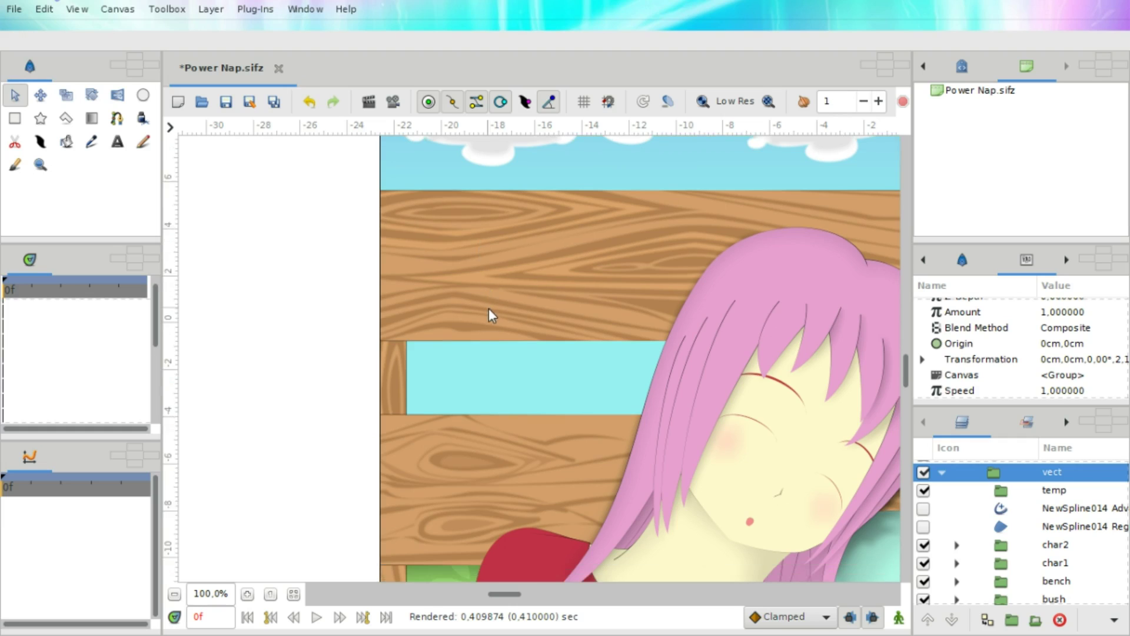
{"action": "scroll", "coordinate": [492, 373], "scroll_direction": "down", "scroll_amount": 3}
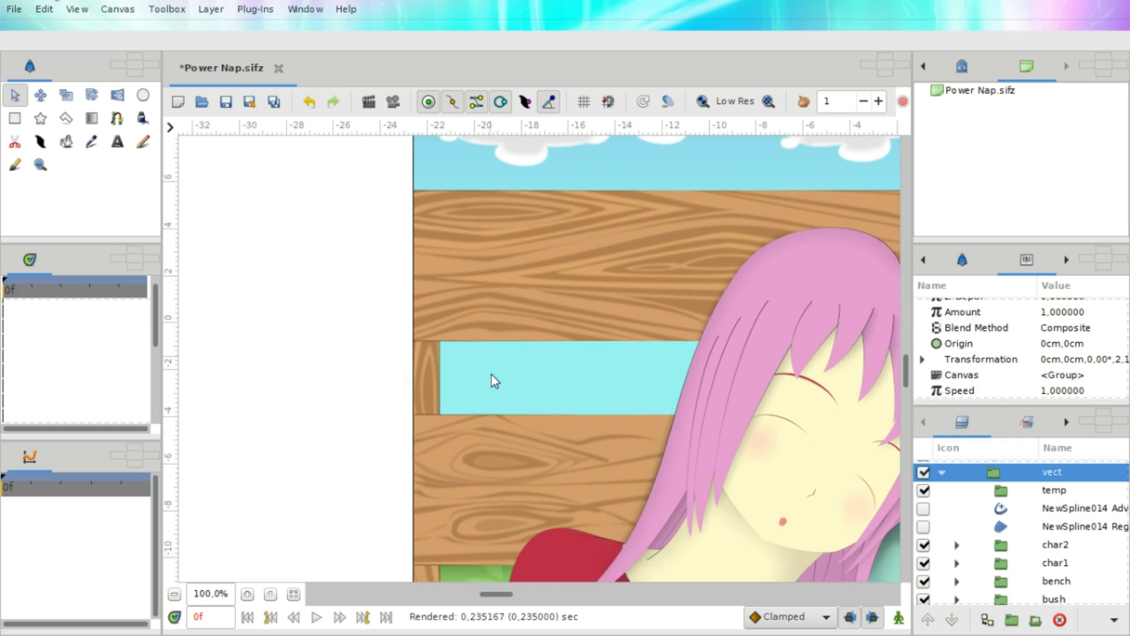
{"action": "scroll", "coordinate": [491, 390], "scroll_direction": "up", "scroll_amount": 2}
{"action": "scroll", "coordinate": [491, 390], "scroll_direction": "right", "scroll_amount": 2}
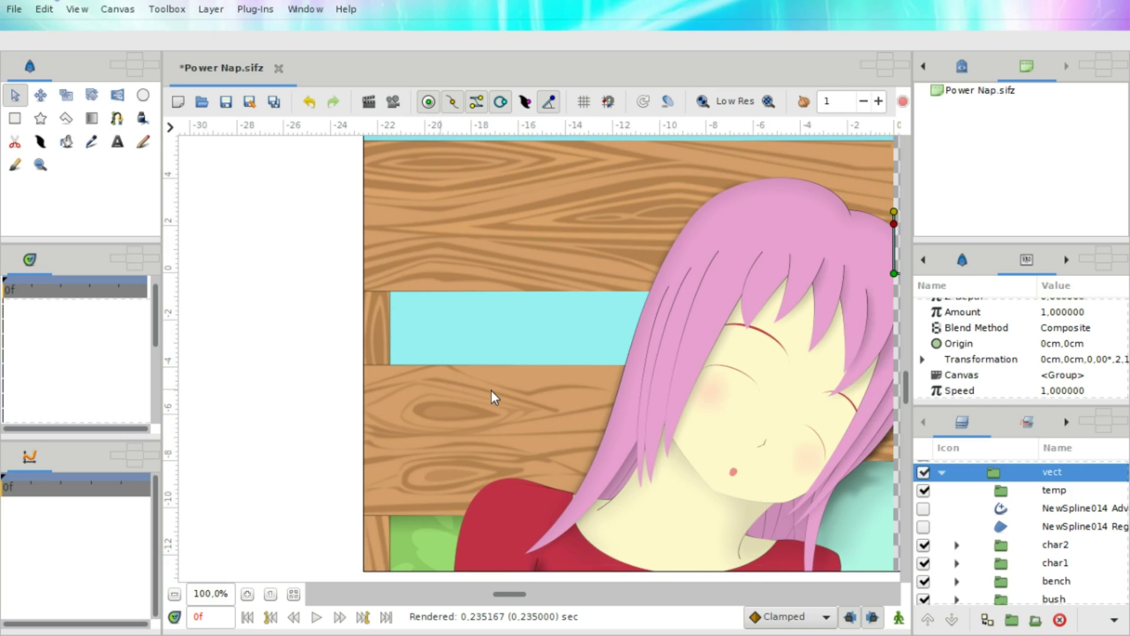
{"action": "scroll", "coordinate": [547, 252], "scroll_direction": "up", "scroll_amount": 1}
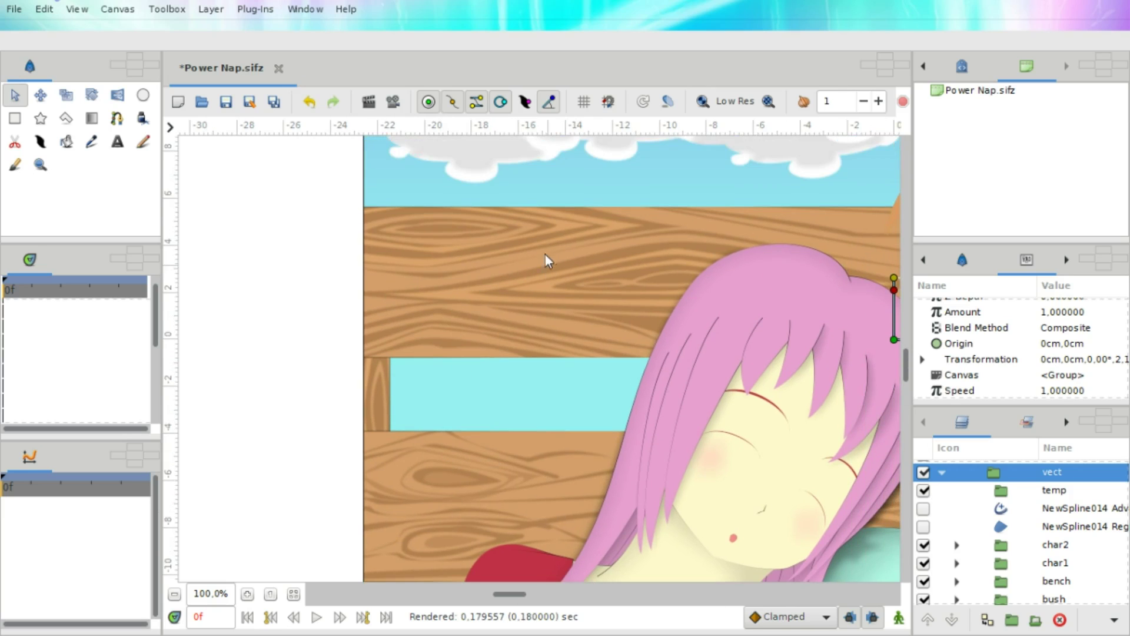
{"action": "scroll", "coordinate": [506, 288], "scroll_direction": "down", "scroll_amount": 2}
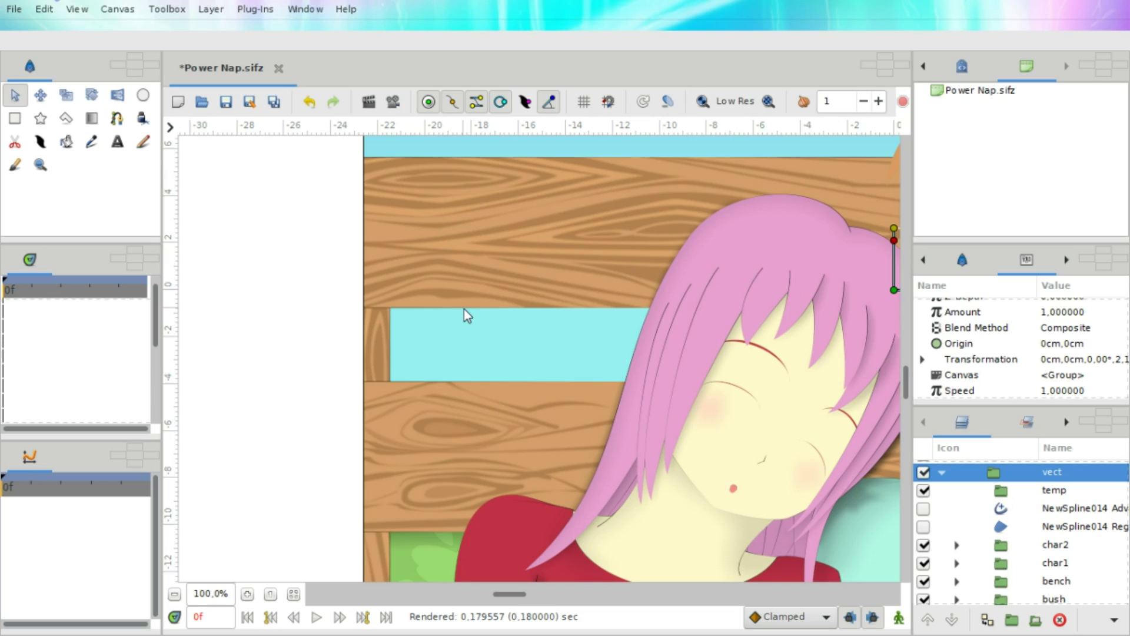
Step: Inspect the thin dark grain region and the large dark grain region on the bench's upper plank
{"action": "scroll", "coordinate": [468, 314], "scroll_direction": "up", "scroll_amount": 2}
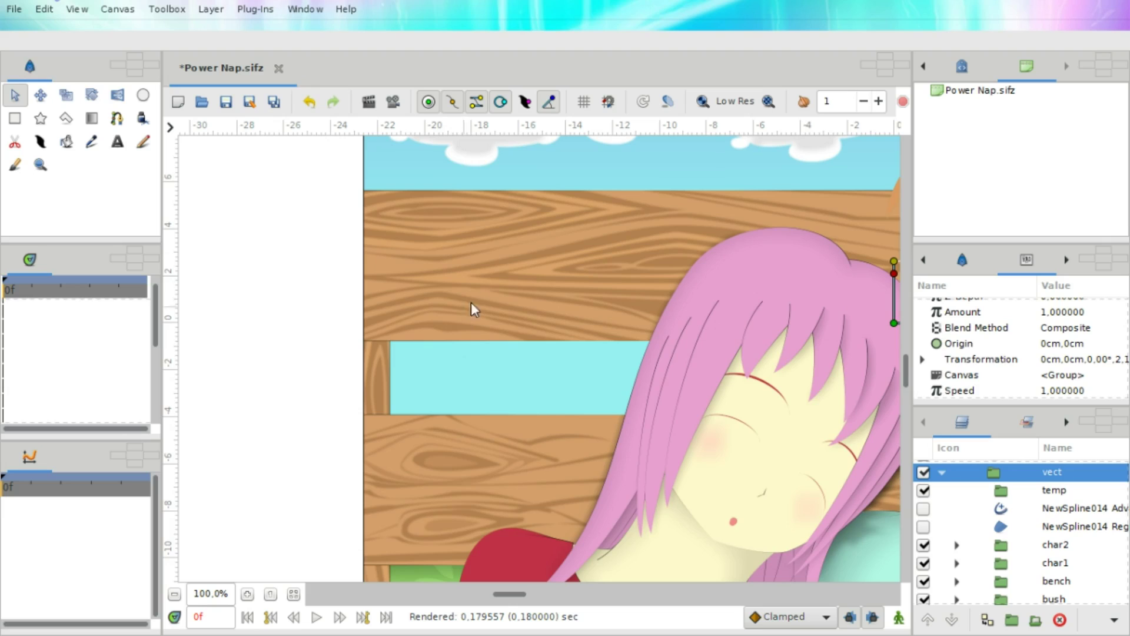
{"action": "scroll", "coordinate": [510, 261], "scroll_direction": "up", "scroll_amount": 2}
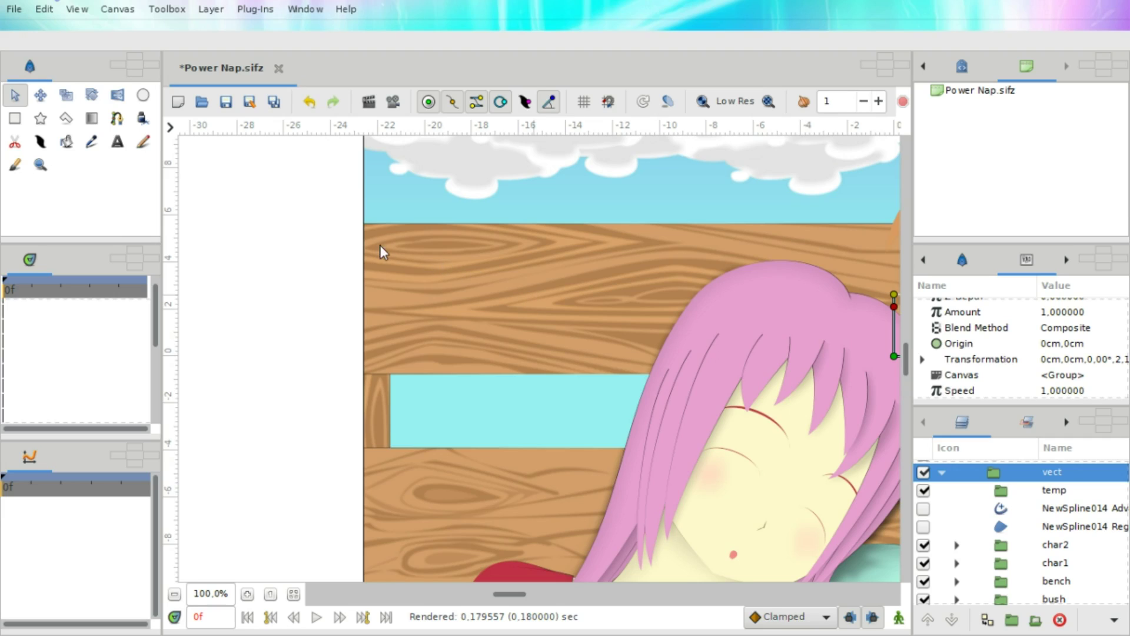
{"action": "scroll", "coordinate": [540, 256], "scroll_direction": "up", "scroll_amount": 2}
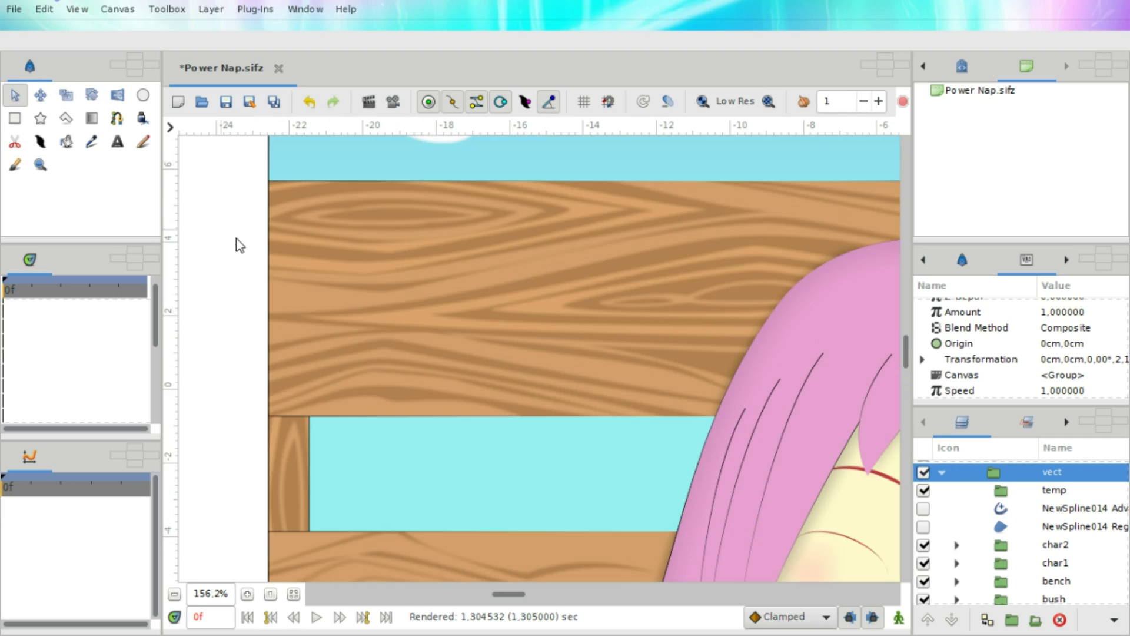
{"action": "scroll", "coordinate": [430, 294], "scroll_direction": "down", "scroll_amount": 2}
{"action": "scroll", "coordinate": [430, 293], "scroll_direction": "up", "scroll_amount": 1}
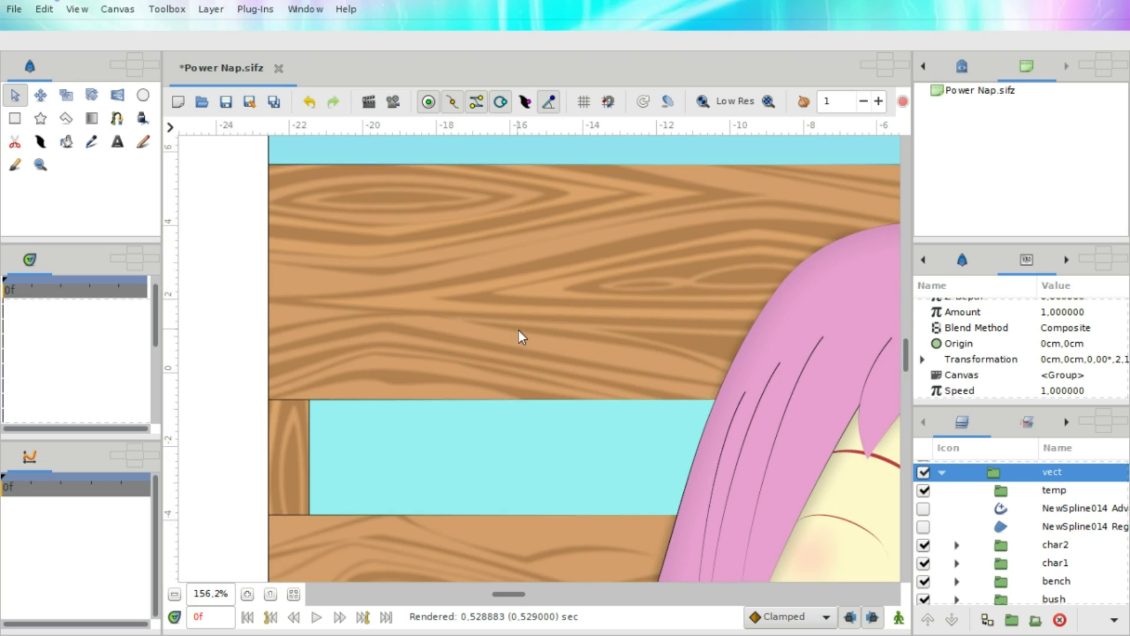
{"action": "left_click", "coordinate": [404, 331]}
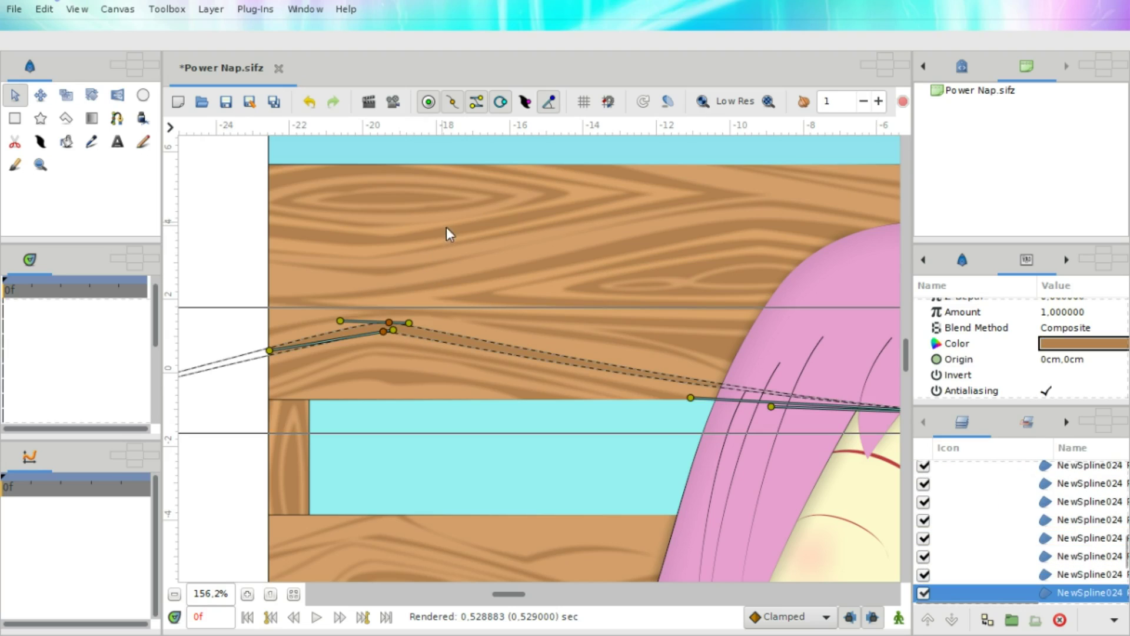
{"action": "left_click", "coordinate": [532, 252]}
{"action": "left_click", "coordinate": [563, 259]}
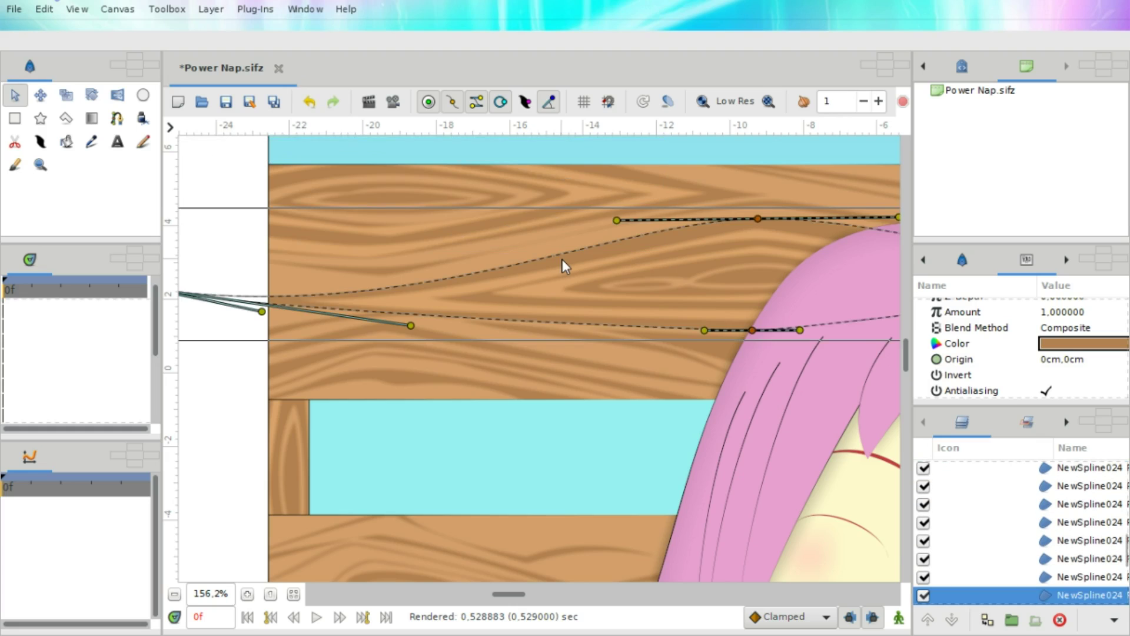
Step: Inspect the alternating light and dark grain regions nested inside the large one, from the outermost to the innermost
{"action": "scroll", "coordinate": [563, 259], "scroll_direction": "right", "scroll_amount": 3}
{"action": "scroll", "coordinate": [563, 267], "scroll_direction": "right", "scroll_amount": 2}
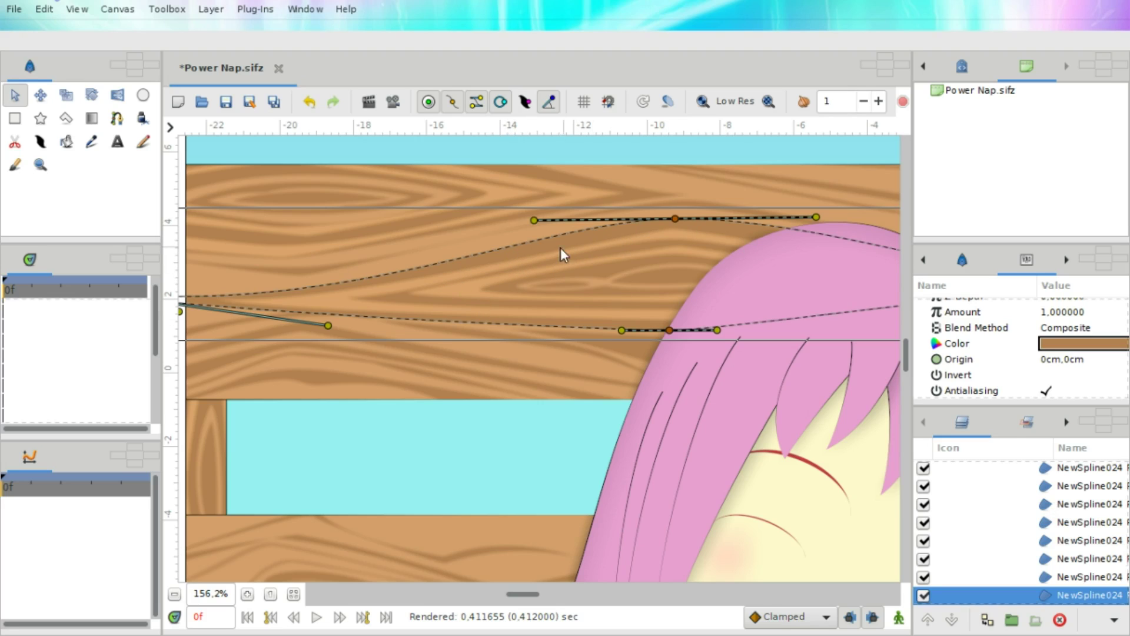
{"action": "left_click", "coordinate": [310, 298]}
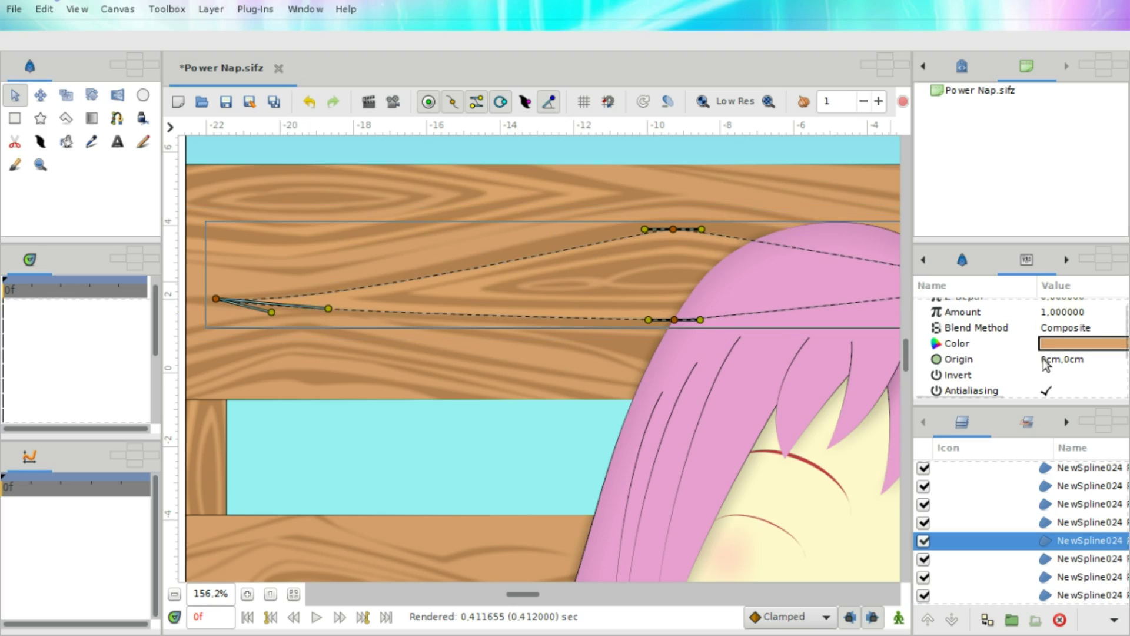
{"action": "left_click", "coordinate": [401, 300]}
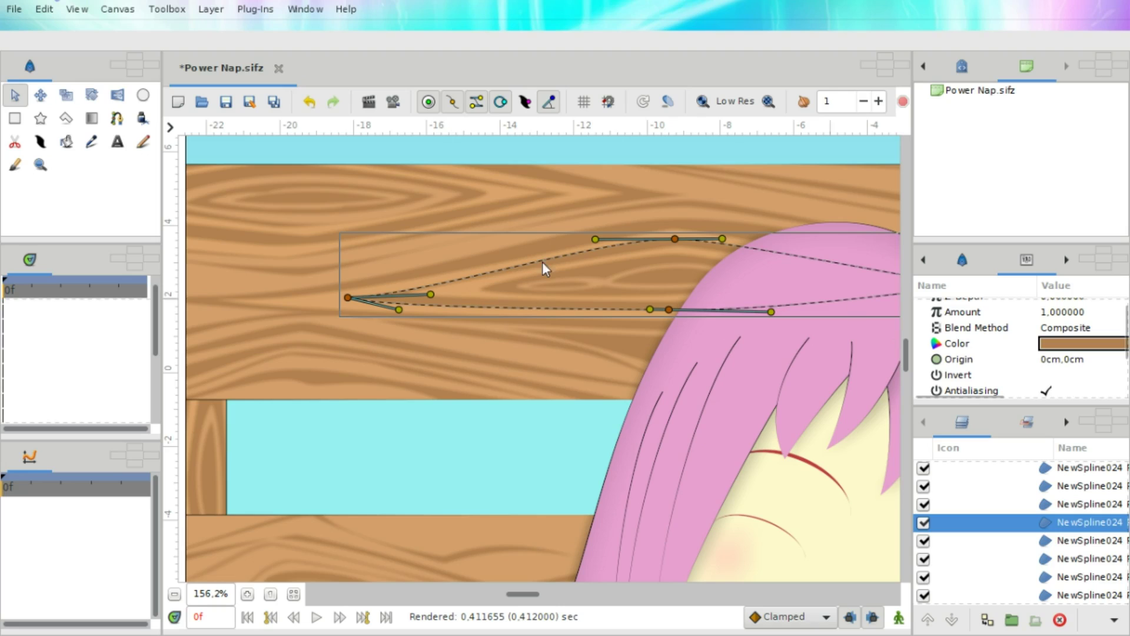
{"action": "left_click", "coordinate": [455, 288]}
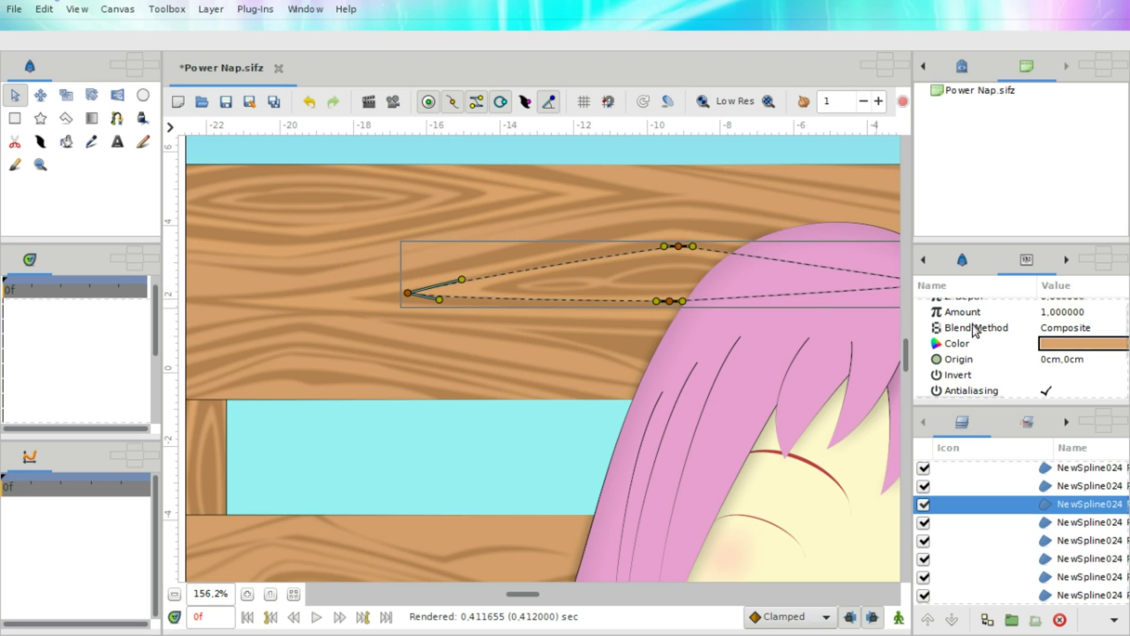
{"action": "left_click", "coordinate": [511, 281]}
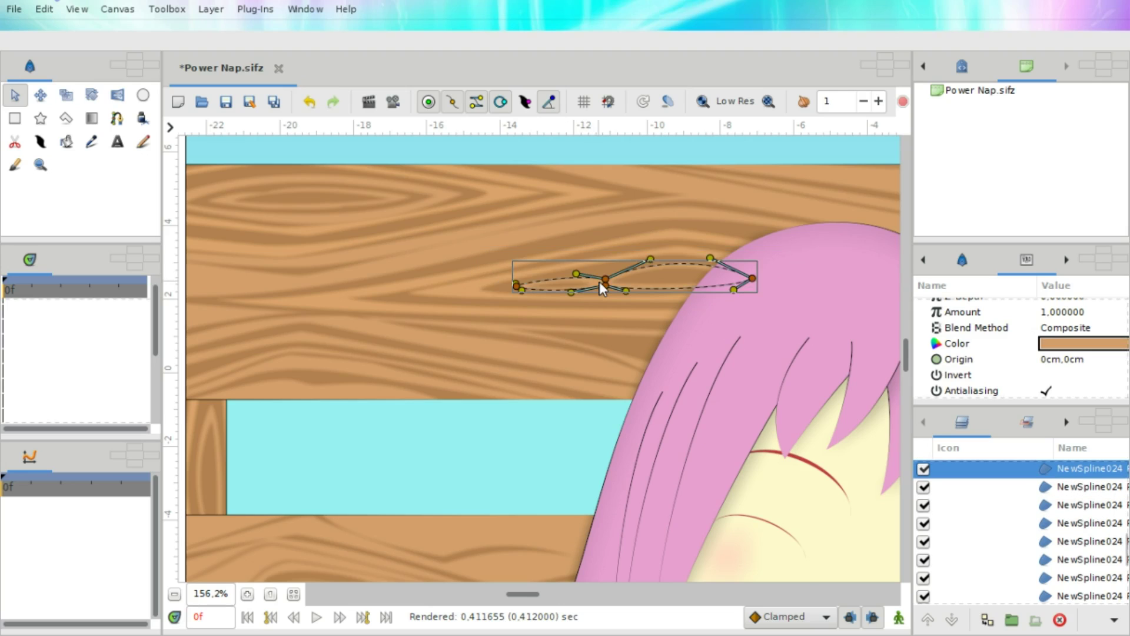
Step: Examine the layered wood grain on the bench planks around the pink-haired character
{"action": "scroll", "coordinate": [599, 281], "scroll_direction": "left", "scroll_amount": 3}
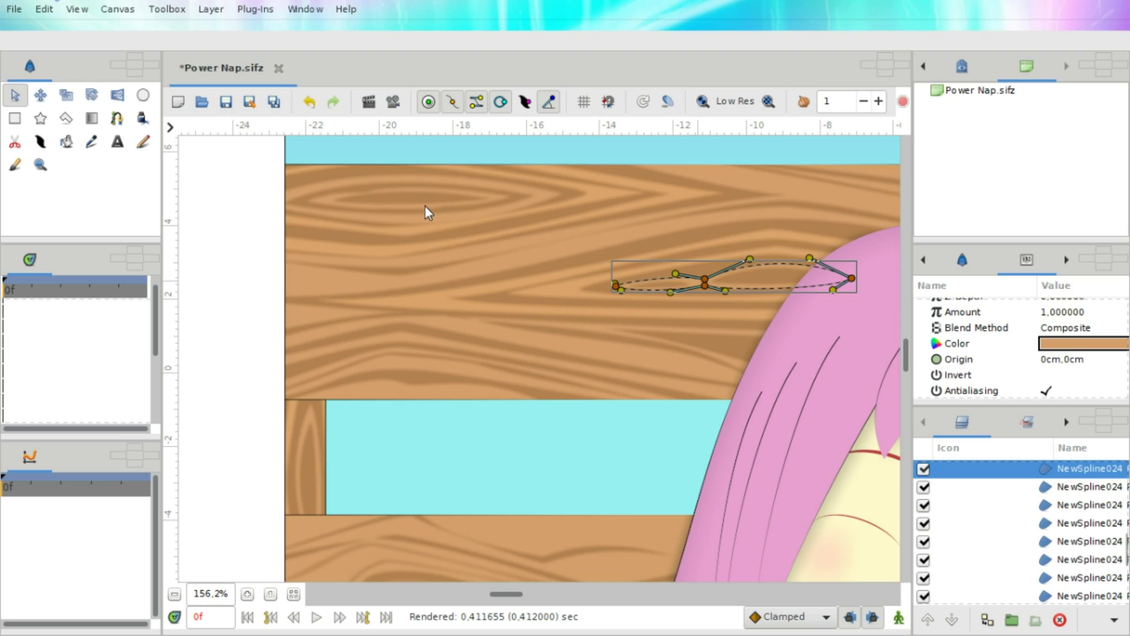
{"action": "scroll", "coordinate": [542, 245], "scroll_direction": "down", "scroll_amount": 2}
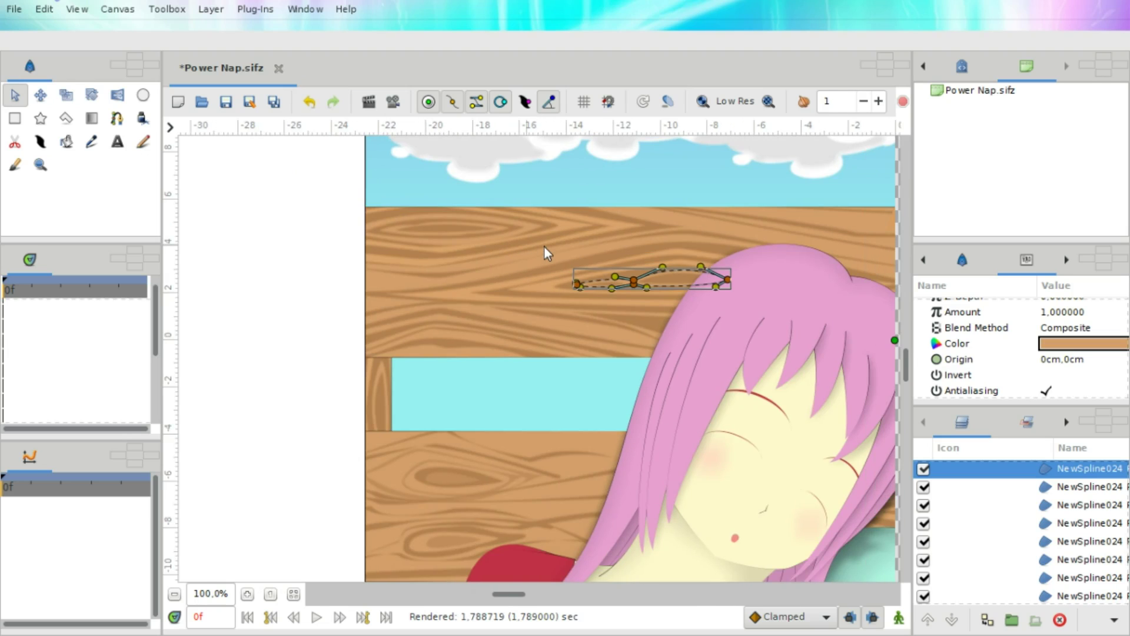
{"action": "scroll", "coordinate": [544, 246], "scroll_direction": "right", "scroll_amount": 2}
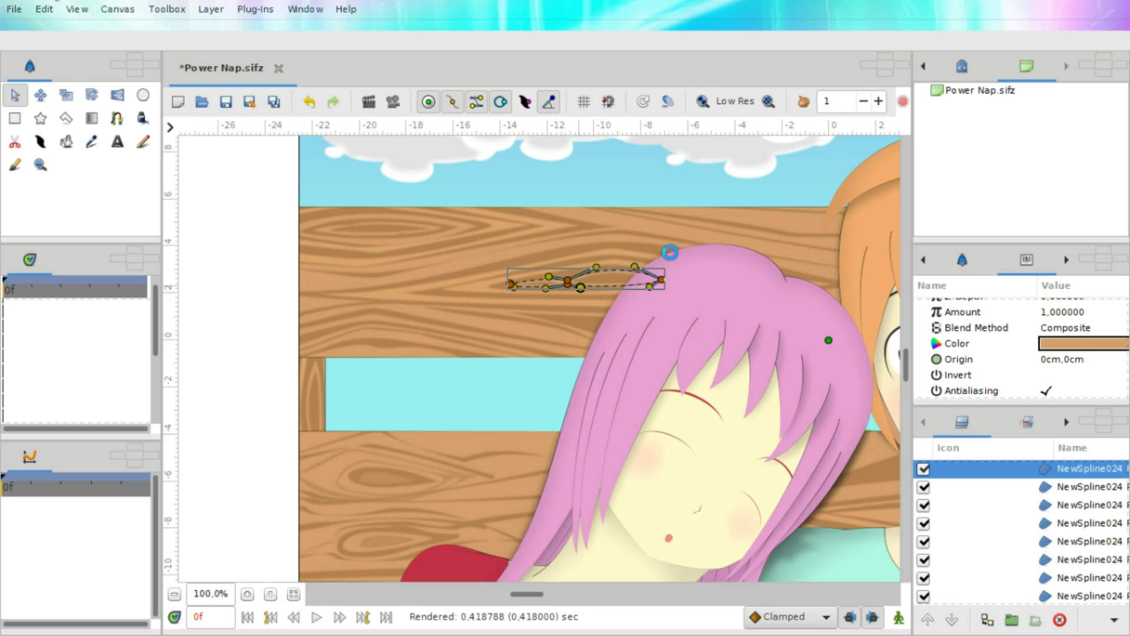
{"action": "scroll", "coordinate": [418, 296], "scroll_direction": "down", "scroll_amount": 1}
{"action": "scroll", "coordinate": [418, 296], "scroll_direction": "right", "scroll_amount": 1}
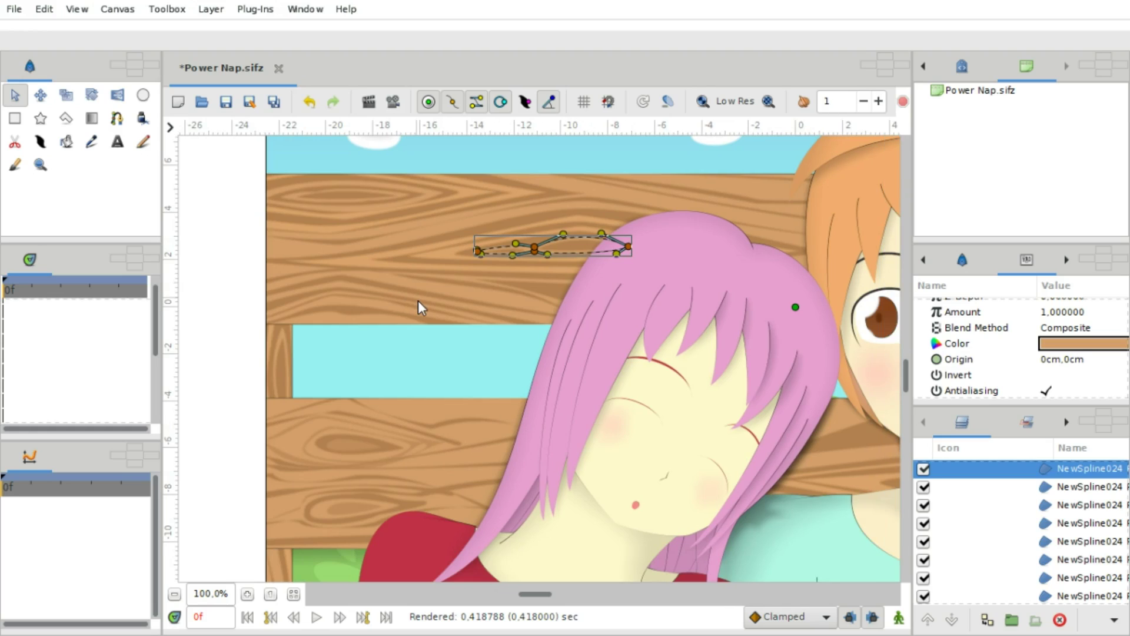
{"action": "scroll", "coordinate": [418, 301], "scroll_direction": "right", "scroll_amount": 4}
{"action": "scroll", "coordinate": [418, 310], "scroll_direction": "up", "scroll_amount": 1}
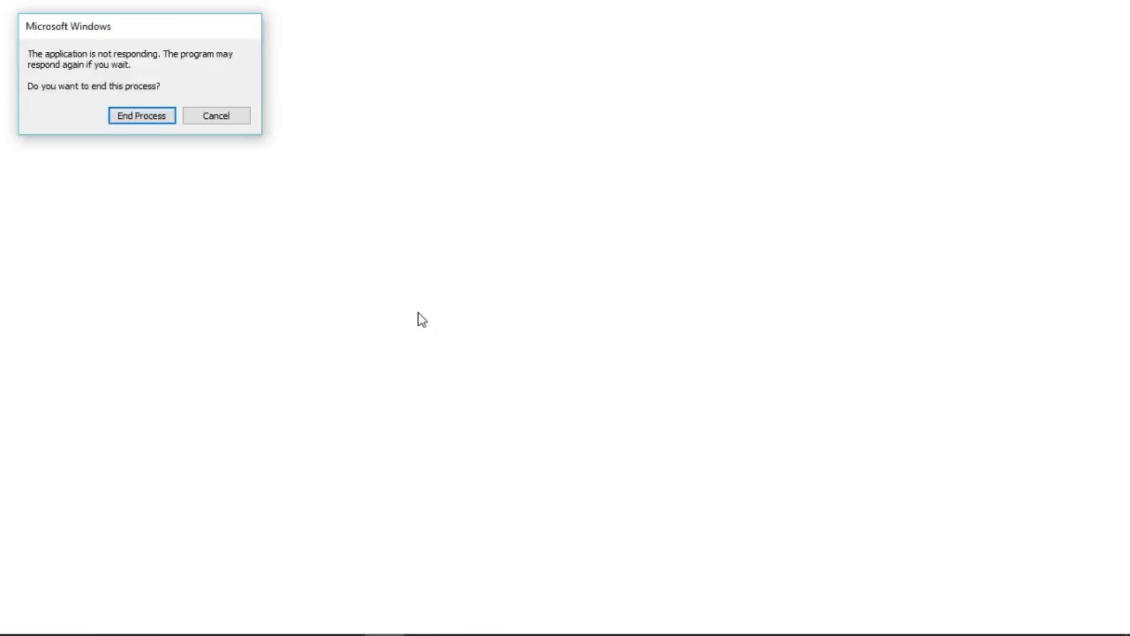
Step: End the unresponsive process and maximize the window with the reopened Power Nap.sifz
{"action": "key", "text": "Return"}
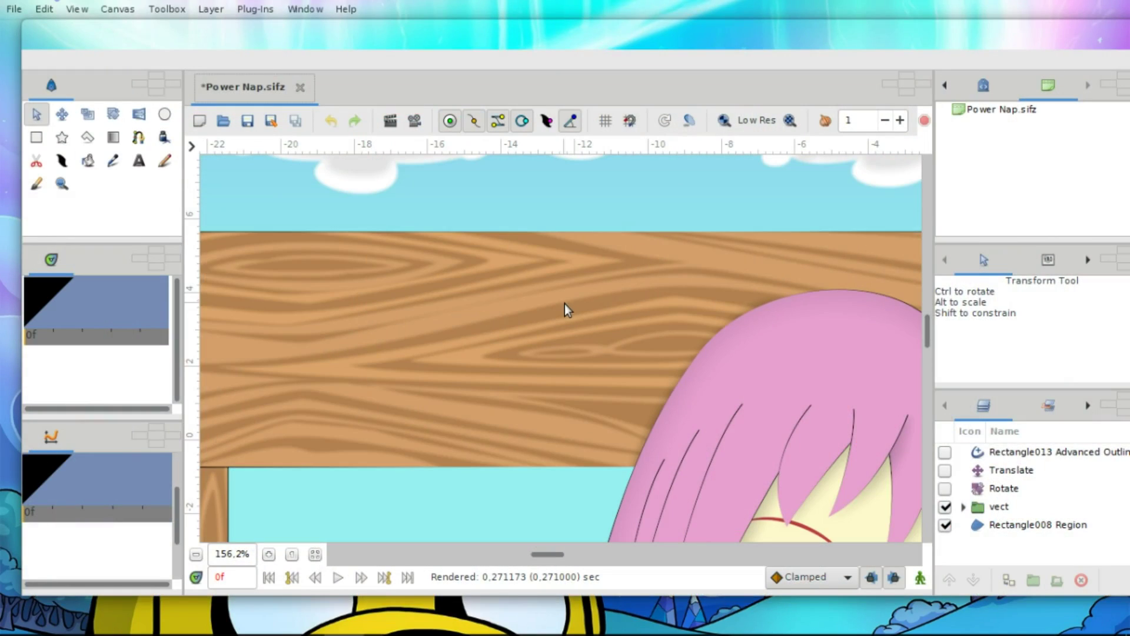
{"action": "scroll", "coordinate": [567, 309], "scroll_direction": "down", "scroll_amount": 1}
{"action": "scroll", "coordinate": [567, 312], "scroll_direction": "right", "scroll_amount": 1}
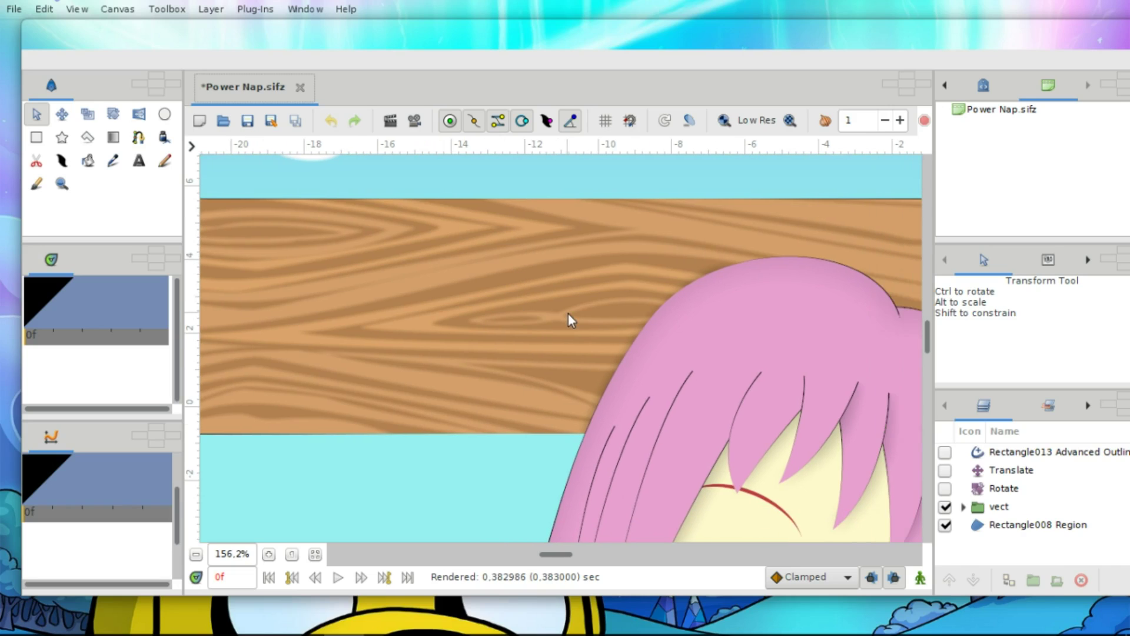
{"action": "scroll", "coordinate": [328, 264], "scroll_direction": "right", "scroll_amount": 4}
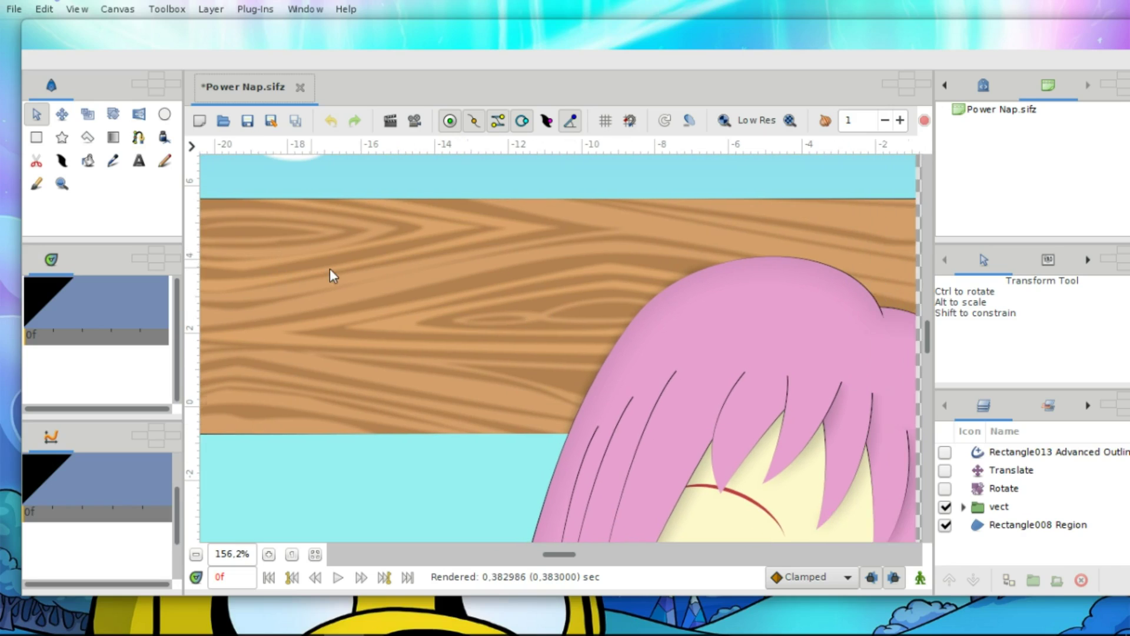
{"action": "scroll", "coordinate": [332, 281], "scroll_direction": "up", "scroll_amount": 3}
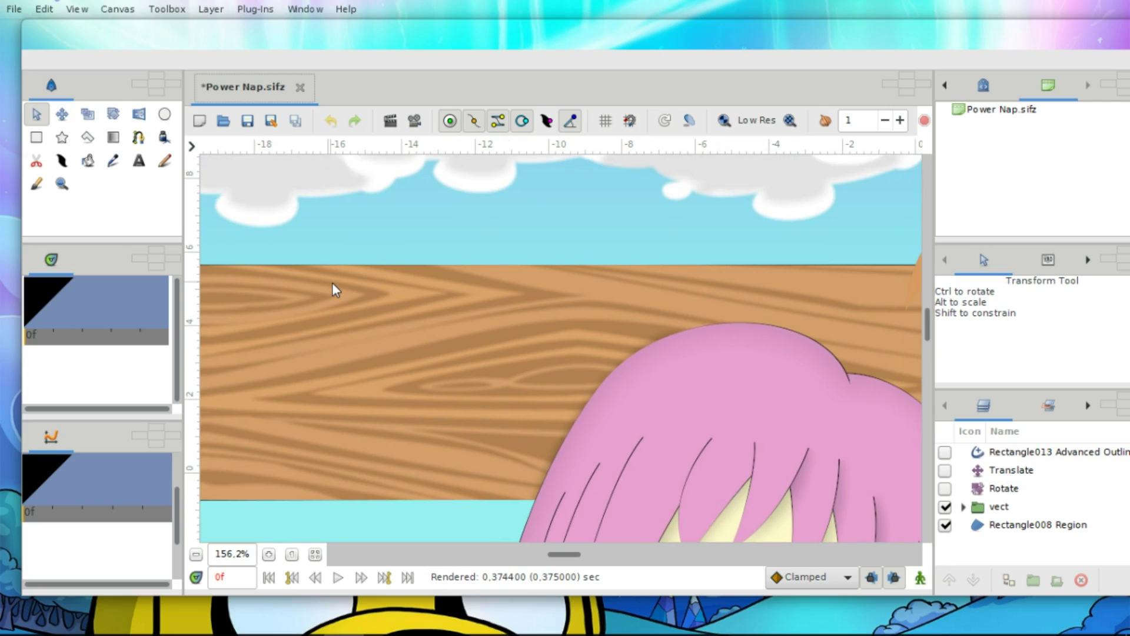
{"action": "scroll", "coordinate": [337, 304], "scroll_direction": "down", "scroll_amount": 2}
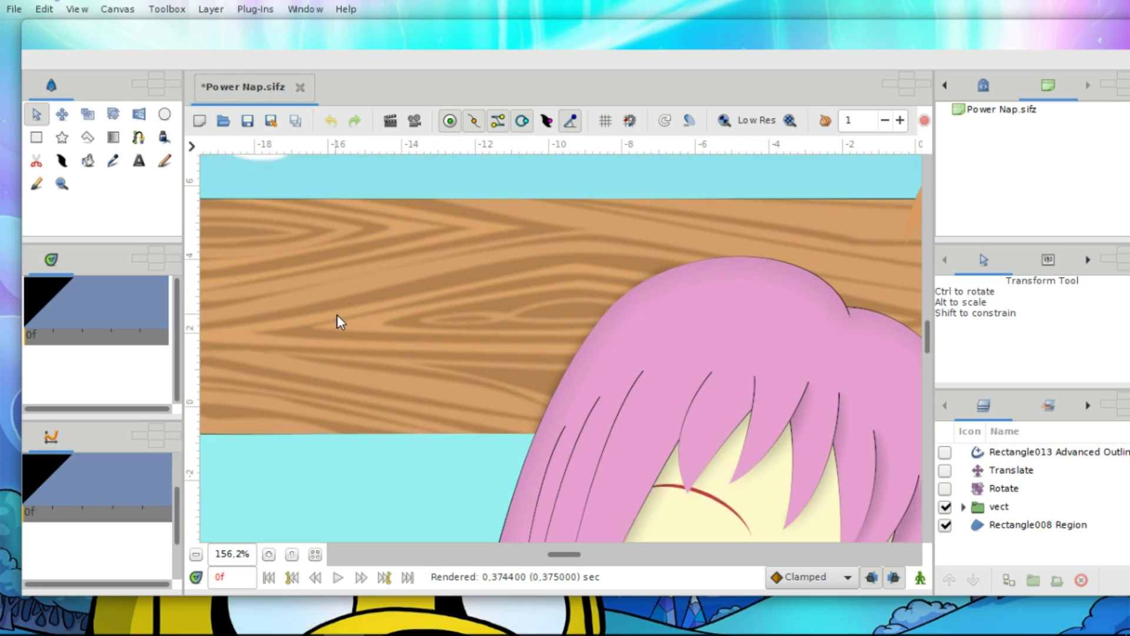
{"action": "scroll", "coordinate": [336, 322], "scroll_direction": "up", "scroll_amount": 2}
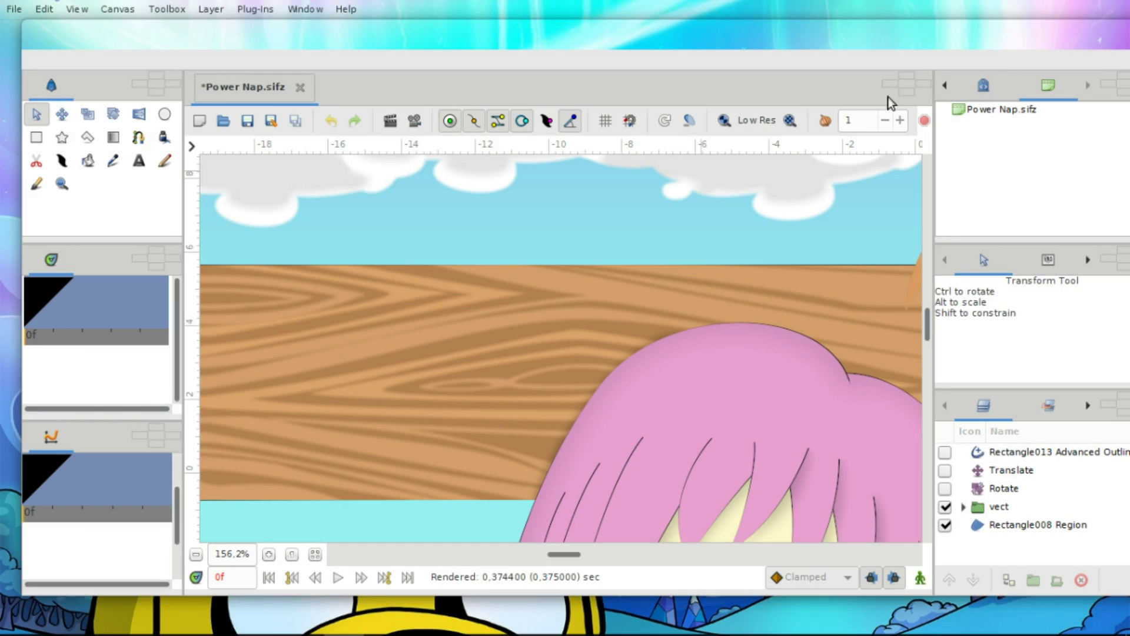
{"action": "key", "text": "super+Up"}
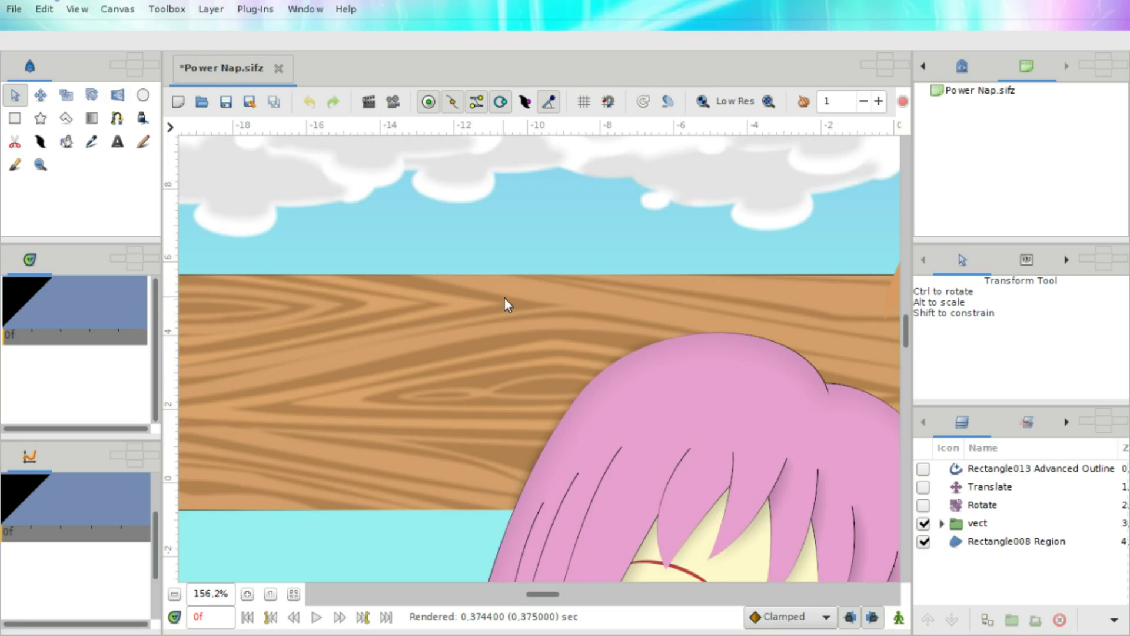
Step: Select the large dark grain region on the bench's upper plank again at 100% zoom
{"action": "scroll", "coordinate": [504, 298], "scroll_direction": "down", "scroll_amount": 1}
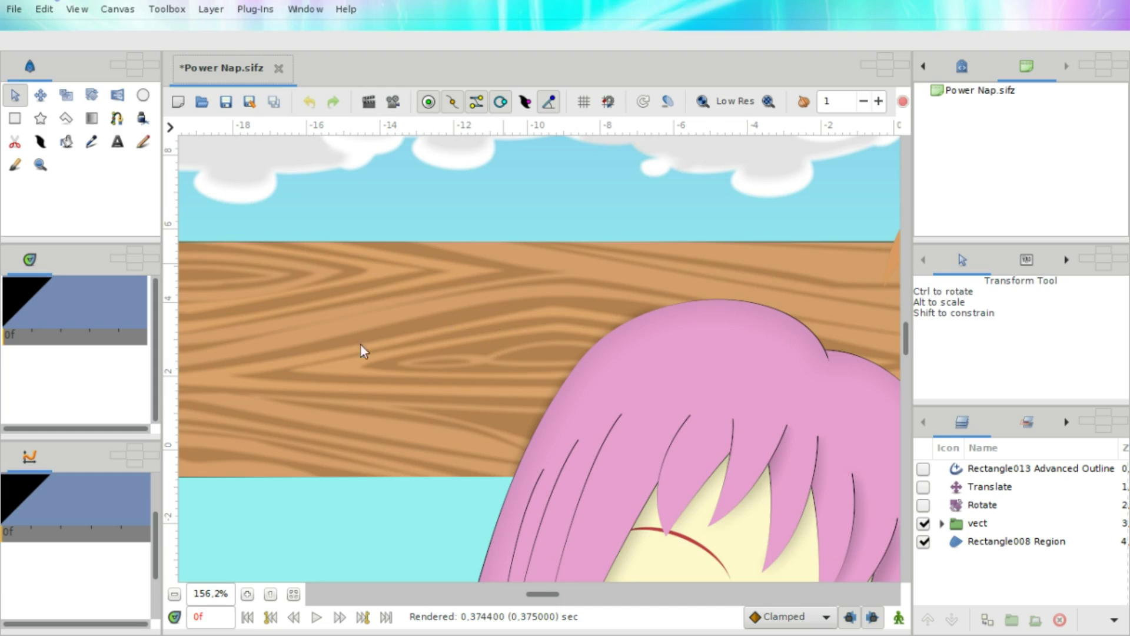
{"action": "key", "text": "minus"}
{"action": "key", "text": "minus"}
{"action": "left_click", "coordinate": [453, 318]}
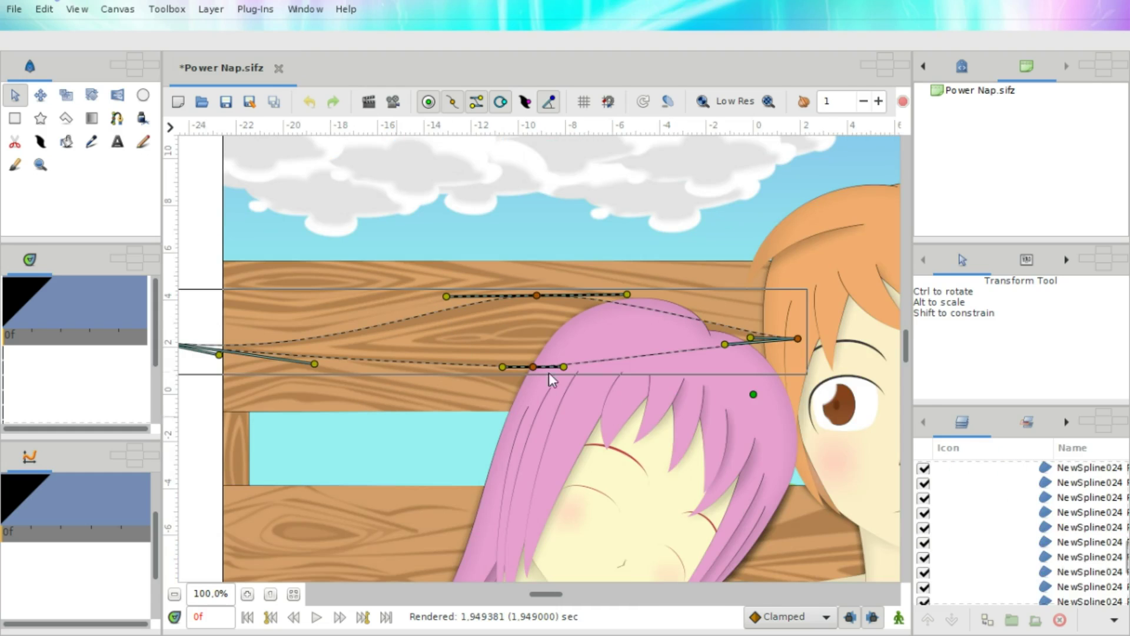
Step: Examine the wood grain on the bench planks across the whole picture, including behind both characters
{"action": "scroll", "coordinate": [342, 319], "scroll_direction": "right", "scroll_amount": 2}
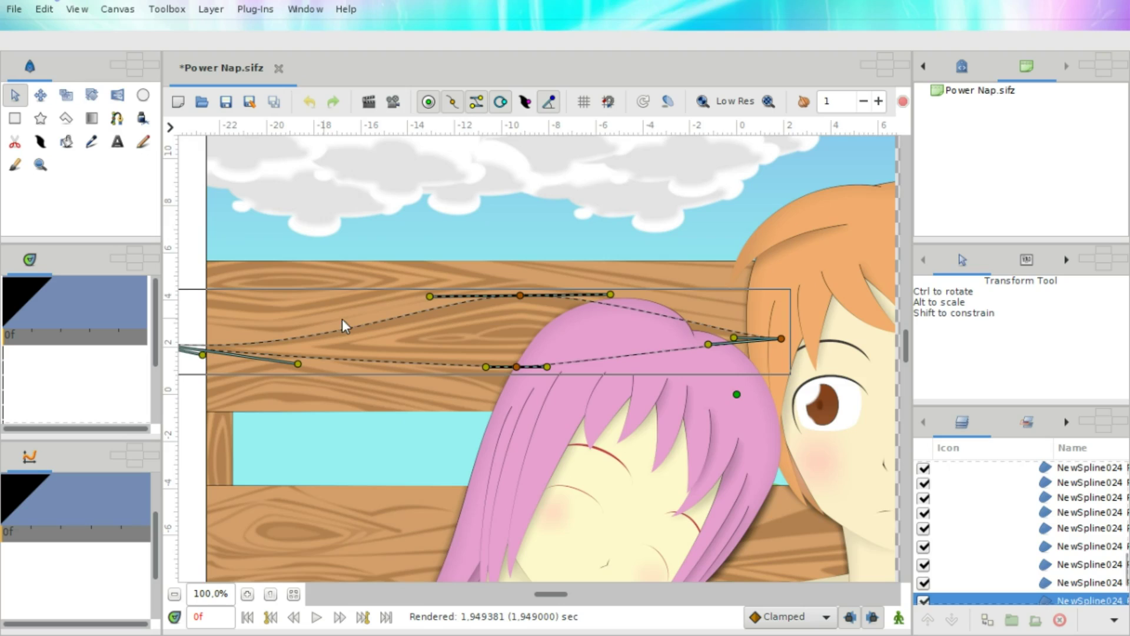
{"action": "scroll", "coordinate": [274, 400], "scroll_direction": "down", "scroll_amount": 1}
{"action": "scroll", "coordinate": [299, 421], "scroll_direction": "down", "scroll_amount": 7}
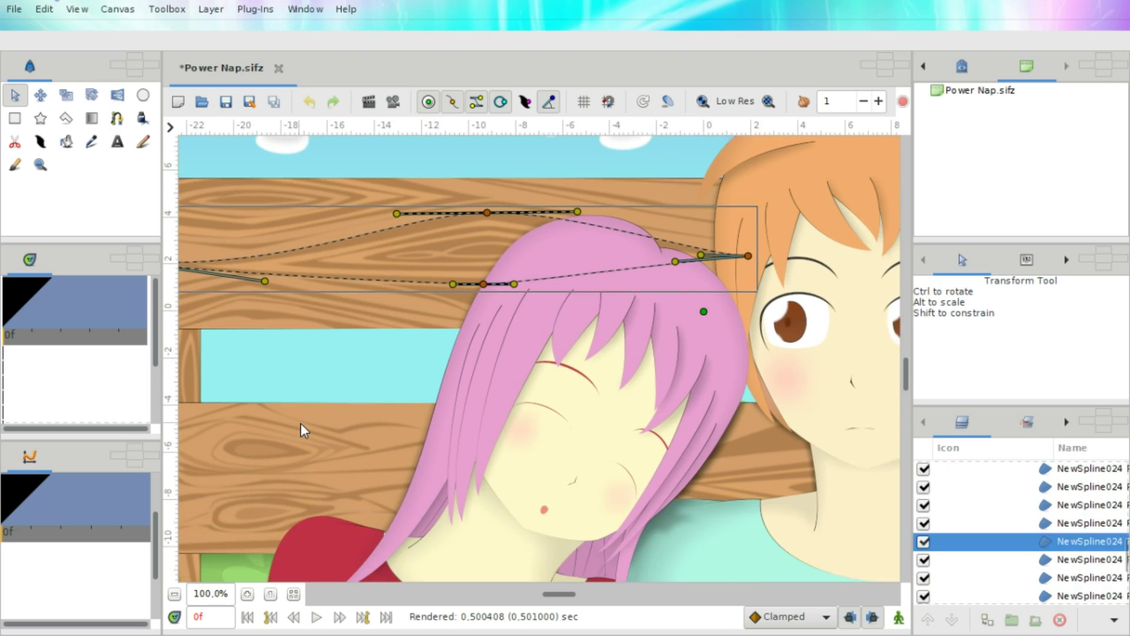
{"action": "scroll", "coordinate": [308, 422], "scroll_direction": "right", "scroll_amount": 1}
{"action": "scroll", "coordinate": [309, 417], "scroll_direction": "right", "scroll_amount": 5}
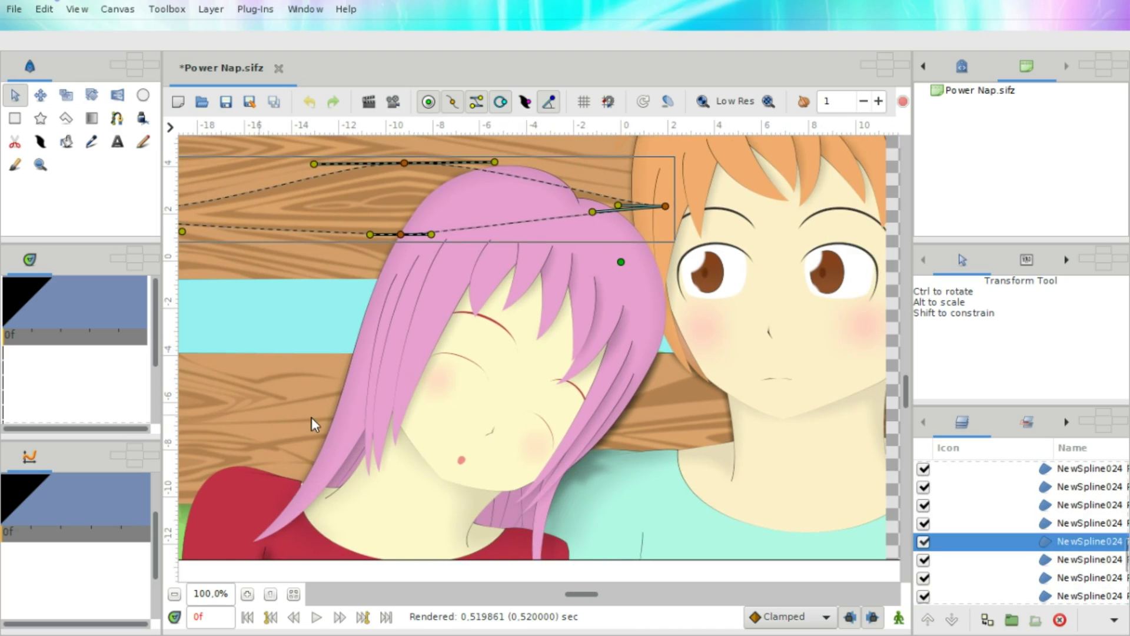
{"action": "left_click_drag", "start_coordinate": [600, 596], "coordinate": [680, 598]}
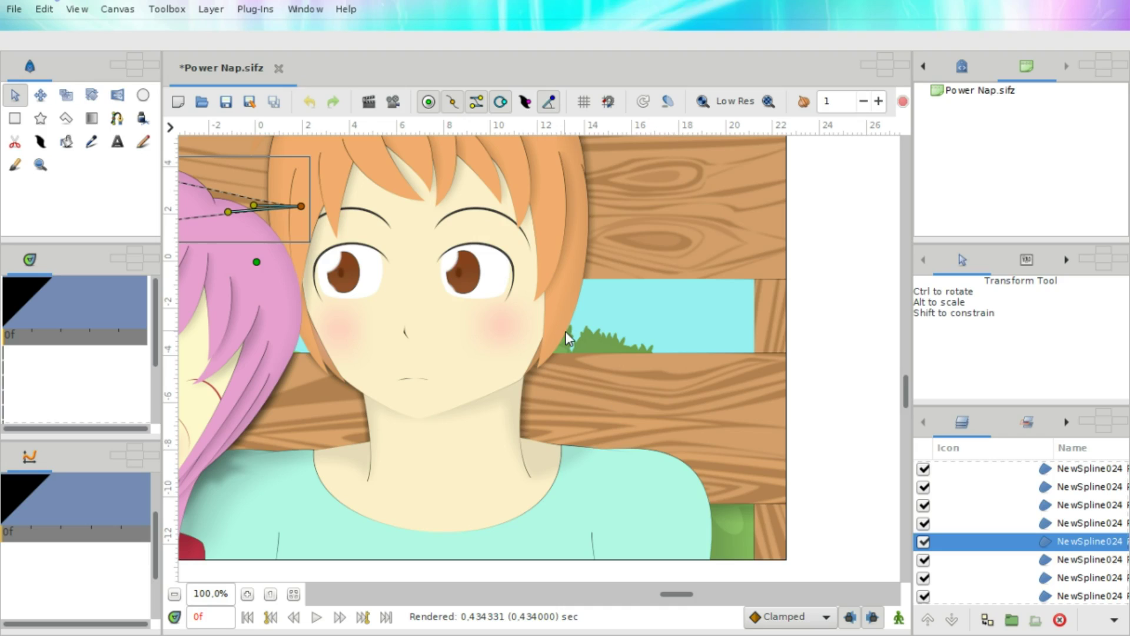
{"action": "scroll", "coordinate": [565, 331], "scroll_direction": "down", "scroll_amount": 2}
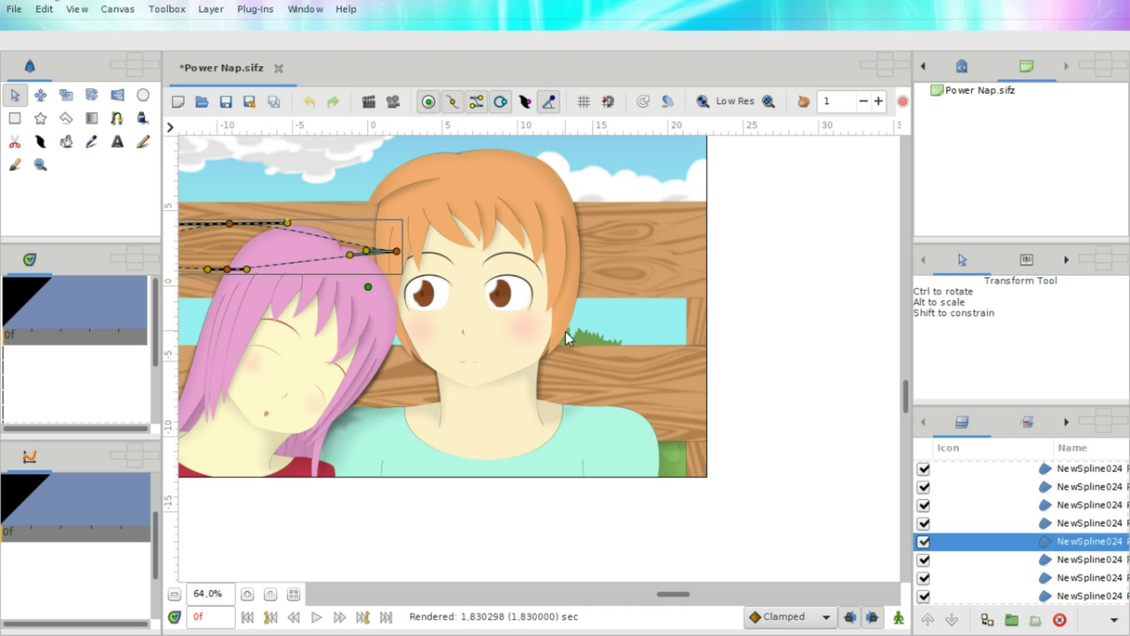
{"action": "scroll", "coordinate": [388, 245], "scroll_direction": "left", "scroll_amount": 3}
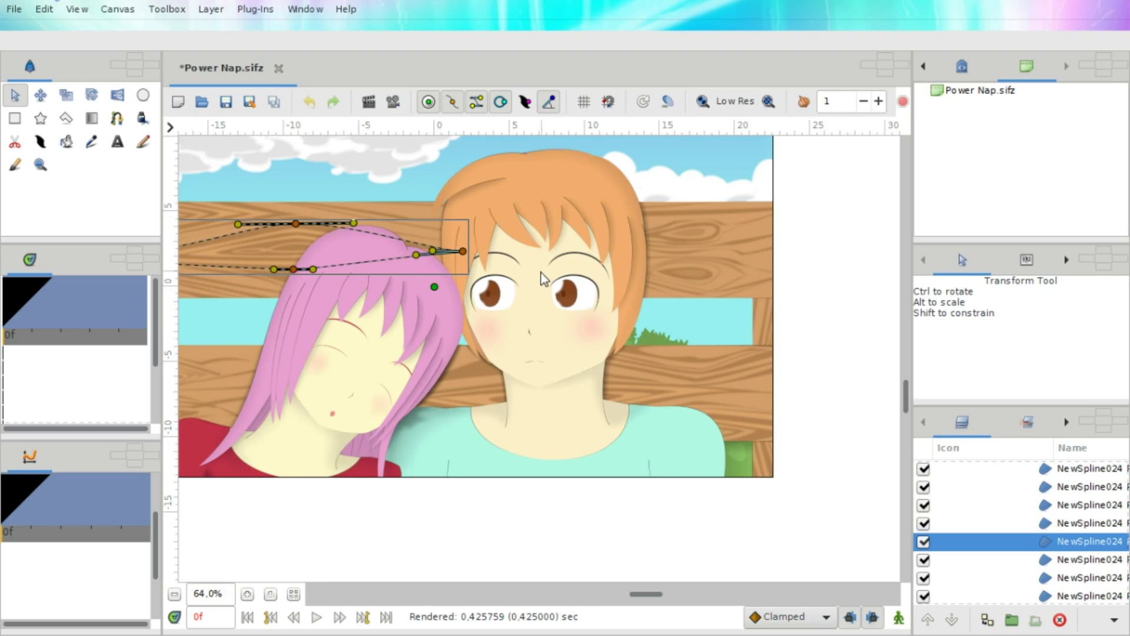
{"action": "scroll", "coordinate": [542, 273], "scroll_direction": "left", "scroll_amount": 2}
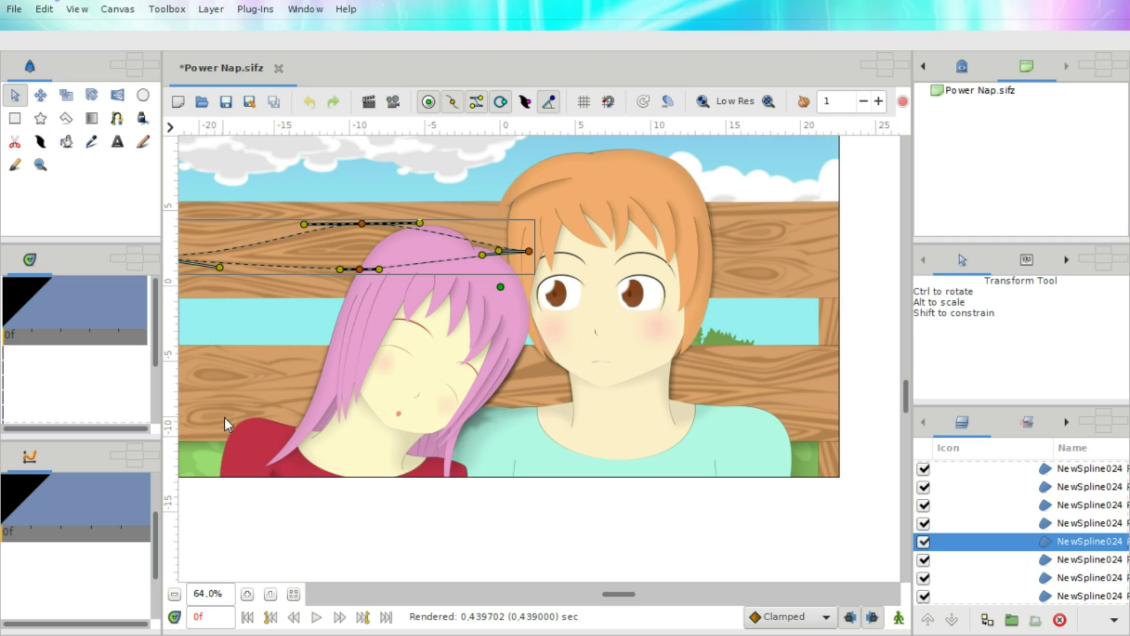
{"action": "scroll", "coordinate": [224, 416], "scroll_direction": "left", "scroll_amount": 2}
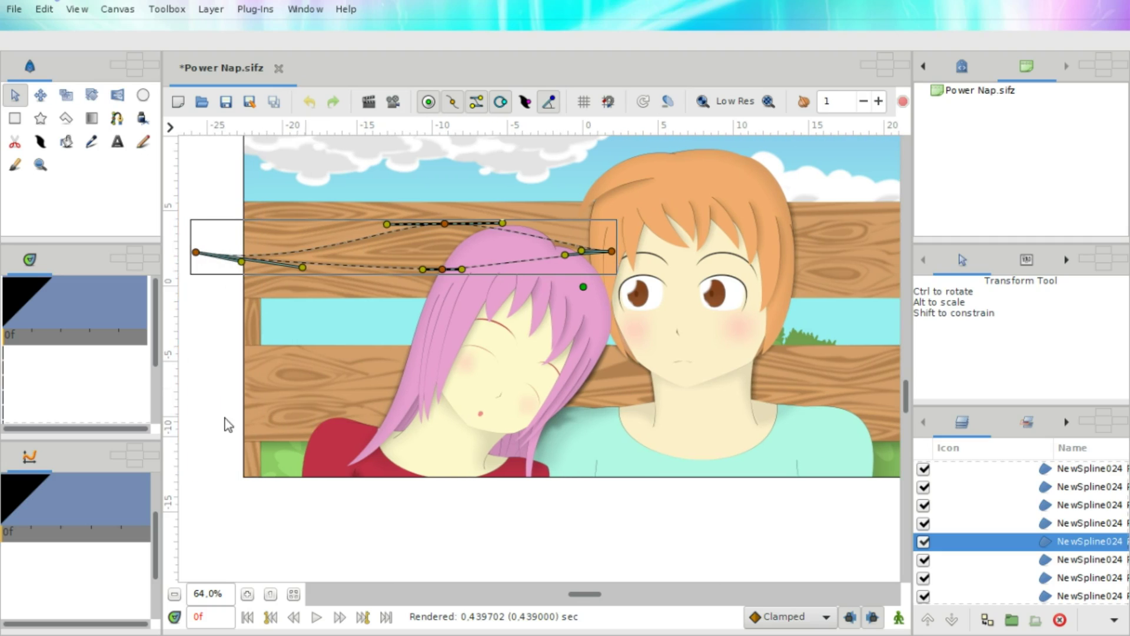
{"action": "scroll", "coordinate": [257, 329], "scroll_direction": "right", "scroll_amount": 4}
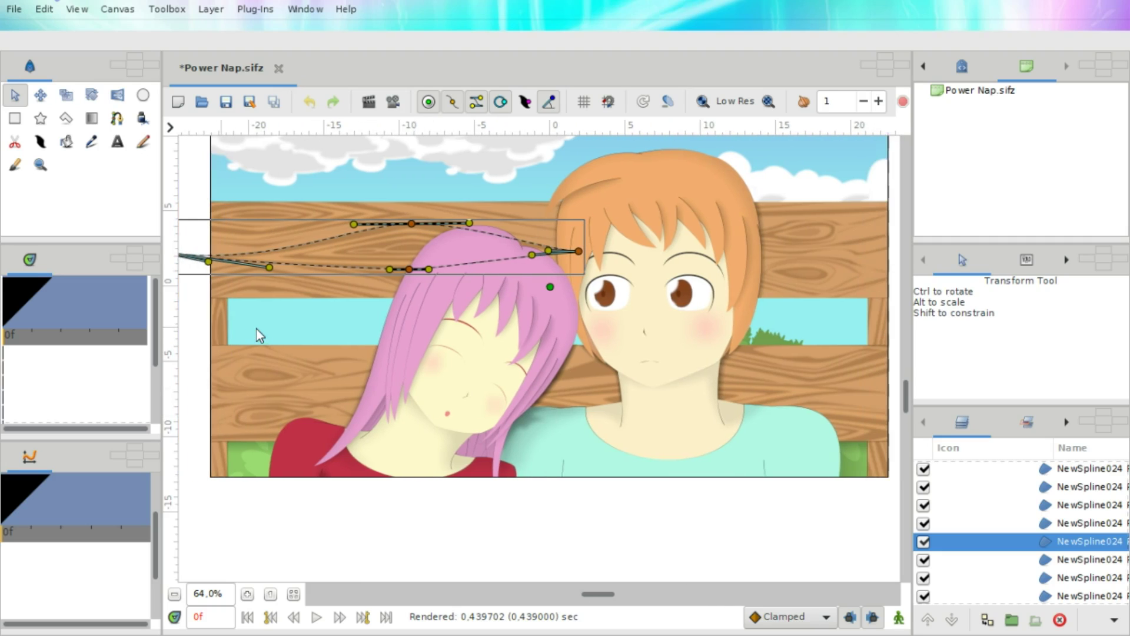
{"action": "scroll", "coordinate": [214, 306], "scroll_direction": "left", "scroll_amount": 3}
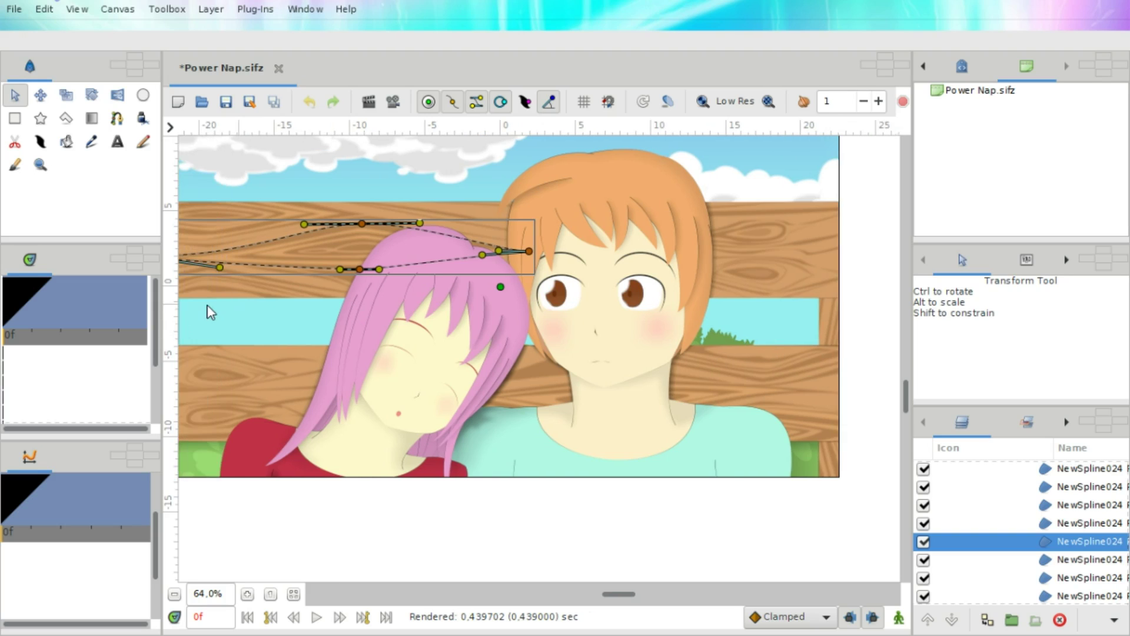
{"action": "scroll", "coordinate": [212, 312], "scroll_direction": "down", "scroll_amount": 1}
{"action": "scroll", "coordinate": [209, 321], "scroll_direction": "right", "scroll_amount": 2}
{"action": "scroll", "coordinate": [211, 322], "scroll_direction": "up", "scroll_amount": 1}
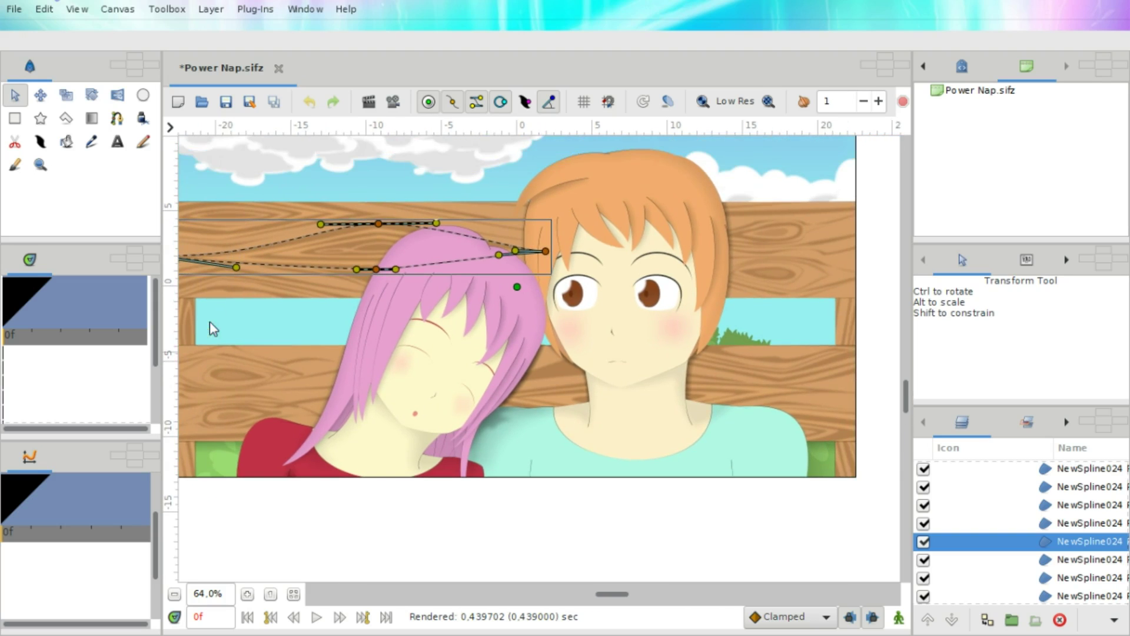
{"action": "scroll", "coordinate": [215, 339], "scroll_direction": "right", "scroll_amount": 1}
{"action": "scroll", "coordinate": [219, 342], "scroll_direction": "up", "scroll_amount": 1}
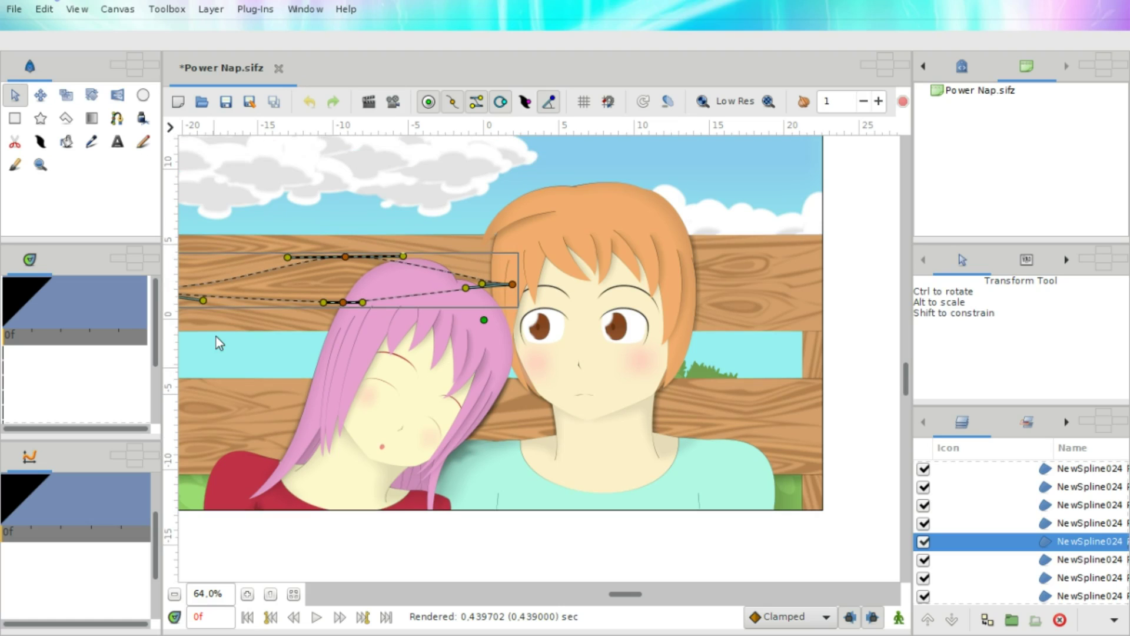
{"action": "scroll", "coordinate": [219, 340], "scroll_direction": "down", "scroll_amount": 1}
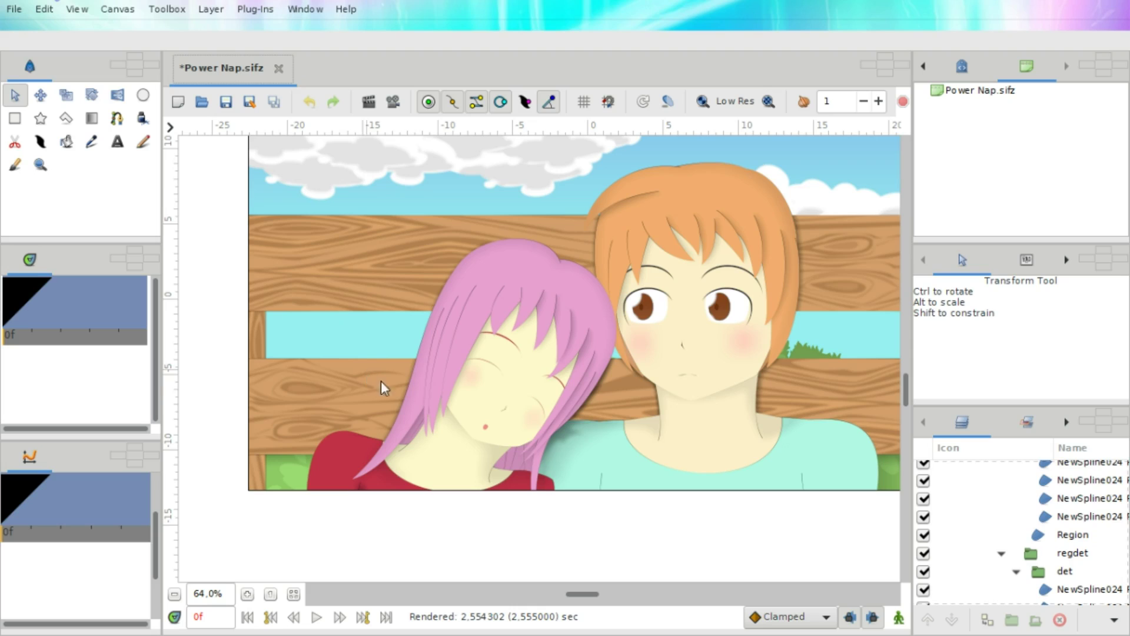
{"action": "scroll", "coordinate": [663, 362], "scroll_direction": "right", "scroll_amount": 2}
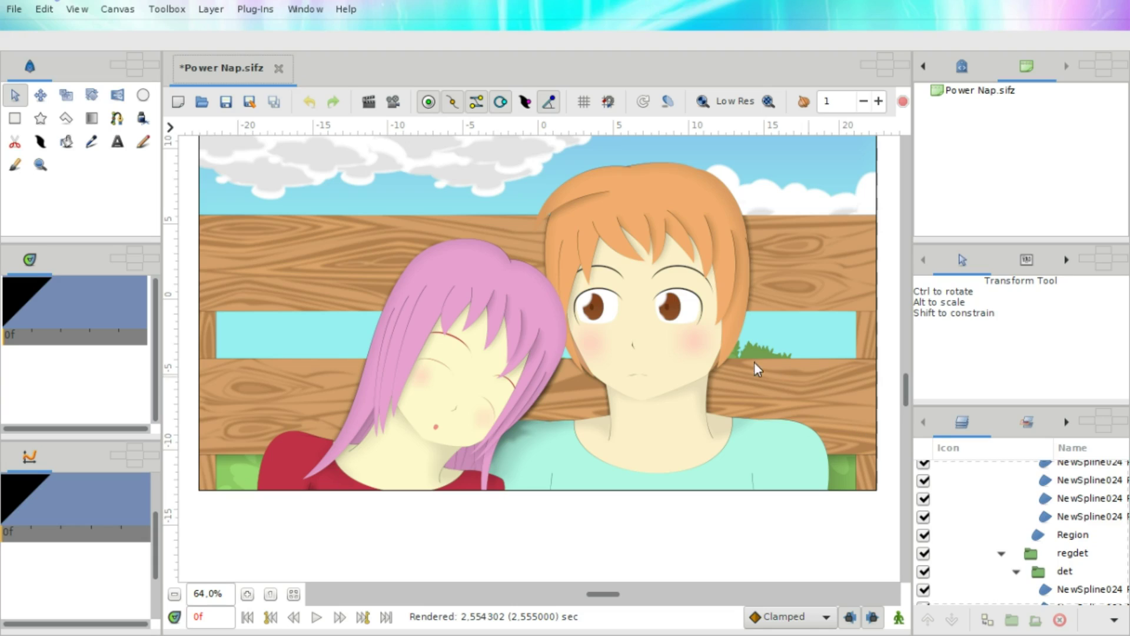
Step: Collapse the bench group with its open subgroup, and collapse the lower of the two bush groups
{"action": "scroll", "coordinate": [1051, 542], "scroll_direction": "down", "scroll_amount": 5}
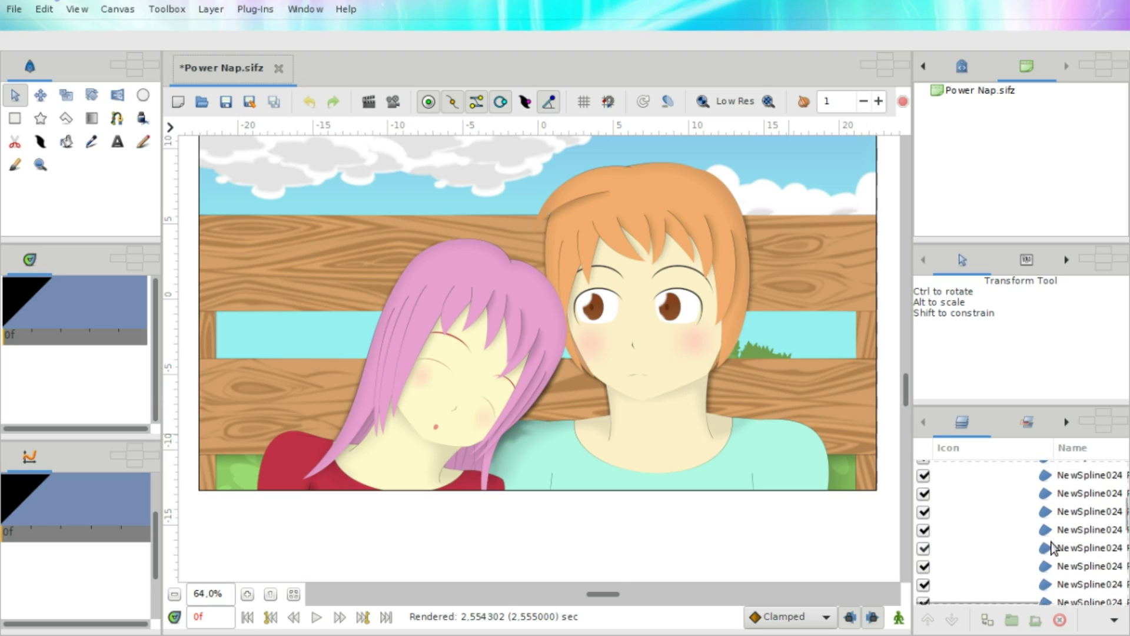
{"action": "scroll", "coordinate": [1052, 548], "scroll_direction": "up", "scroll_amount": 15}
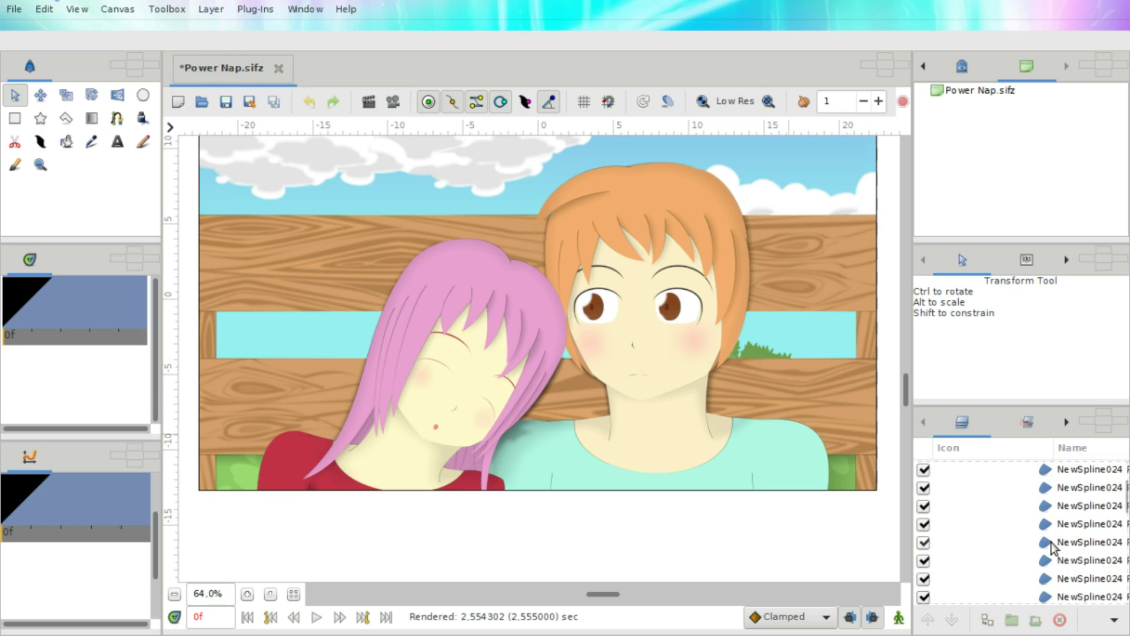
{"action": "left_click", "coordinate": [971, 514]}
{"action": "left_click", "coordinate": [956, 495]}
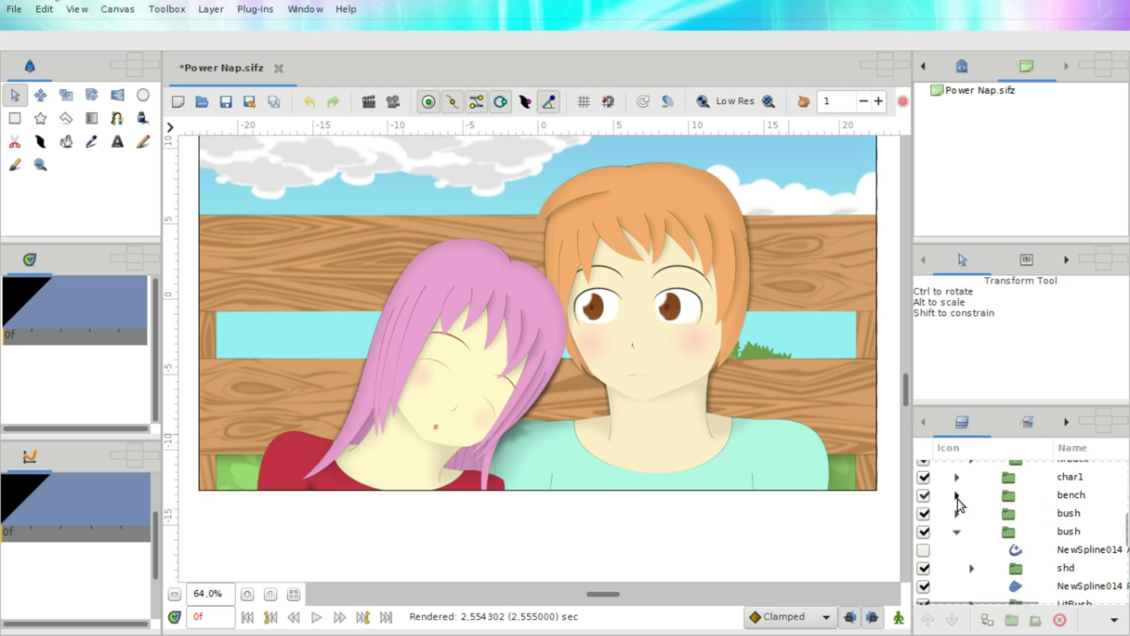
{"action": "left_click", "coordinate": [957, 533]}
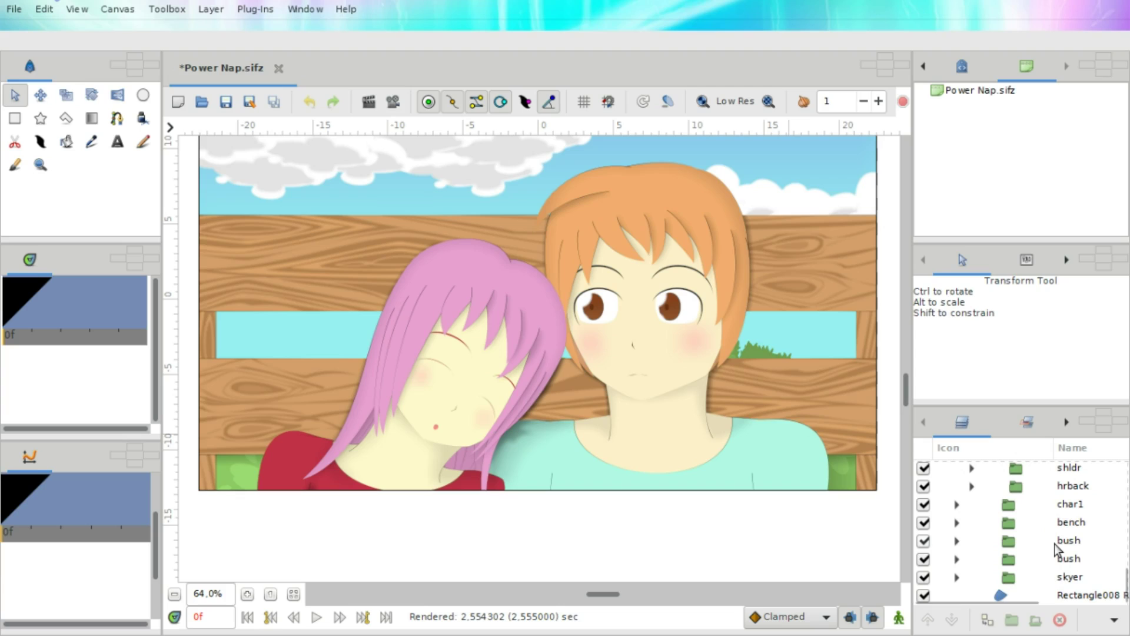
Step: Examine the upper bush group by selecting all its child layers, collapse it again, and select the lower bush group
{"action": "left_click", "coordinate": [1060, 541]}
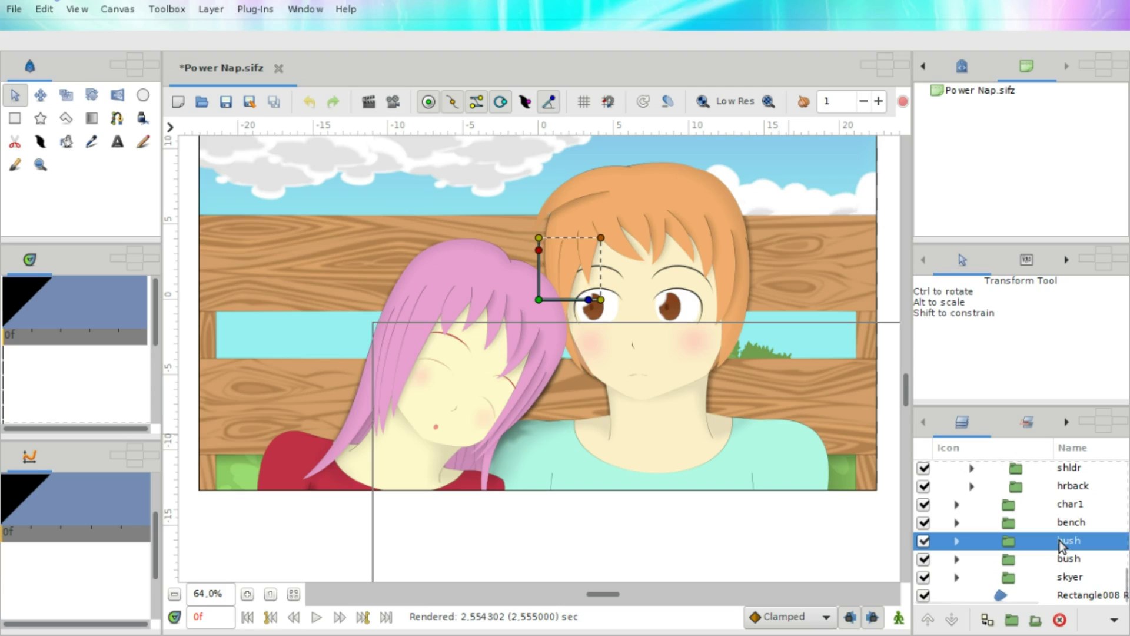
{"action": "left_click", "coordinate": [1035, 621]}
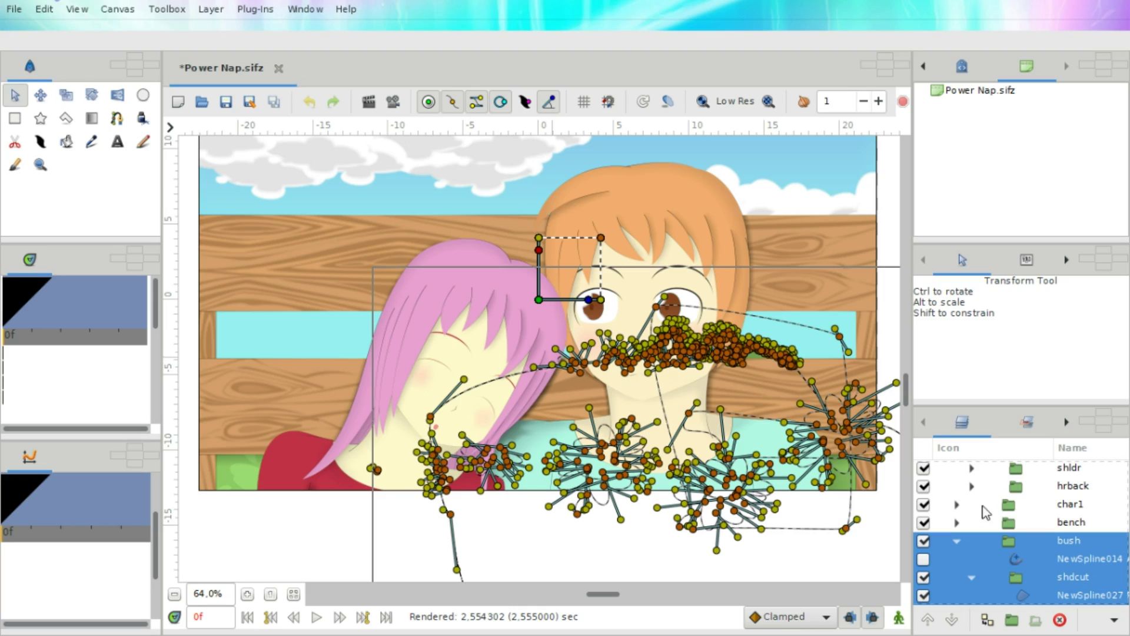
{"action": "left_click", "coordinate": [955, 540]}
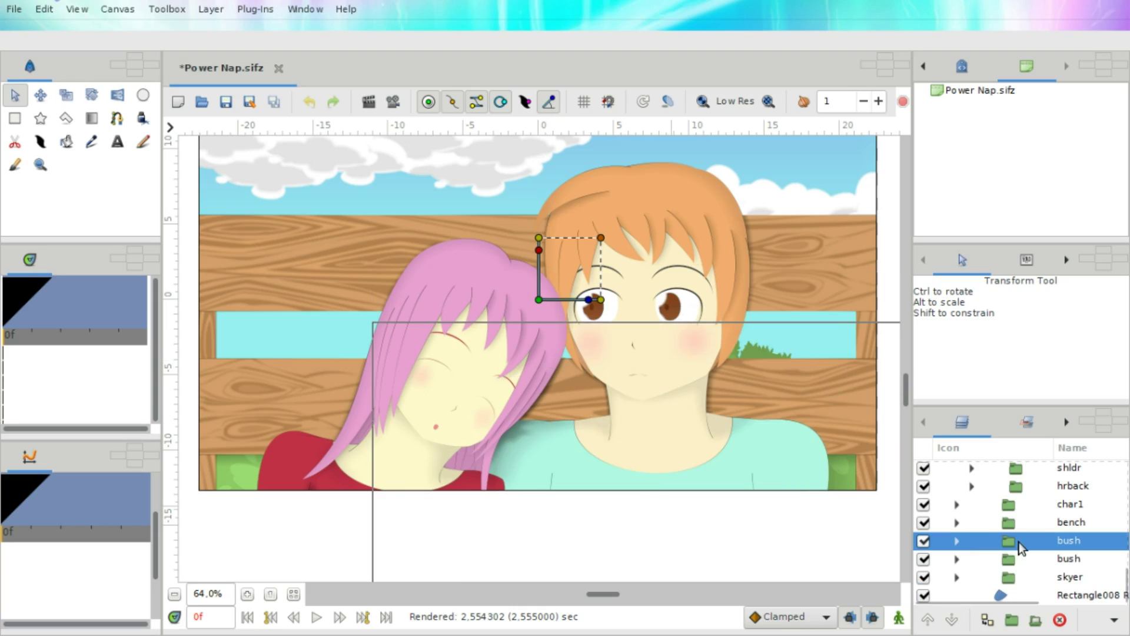
{"action": "left_click", "coordinate": [1032, 564]}
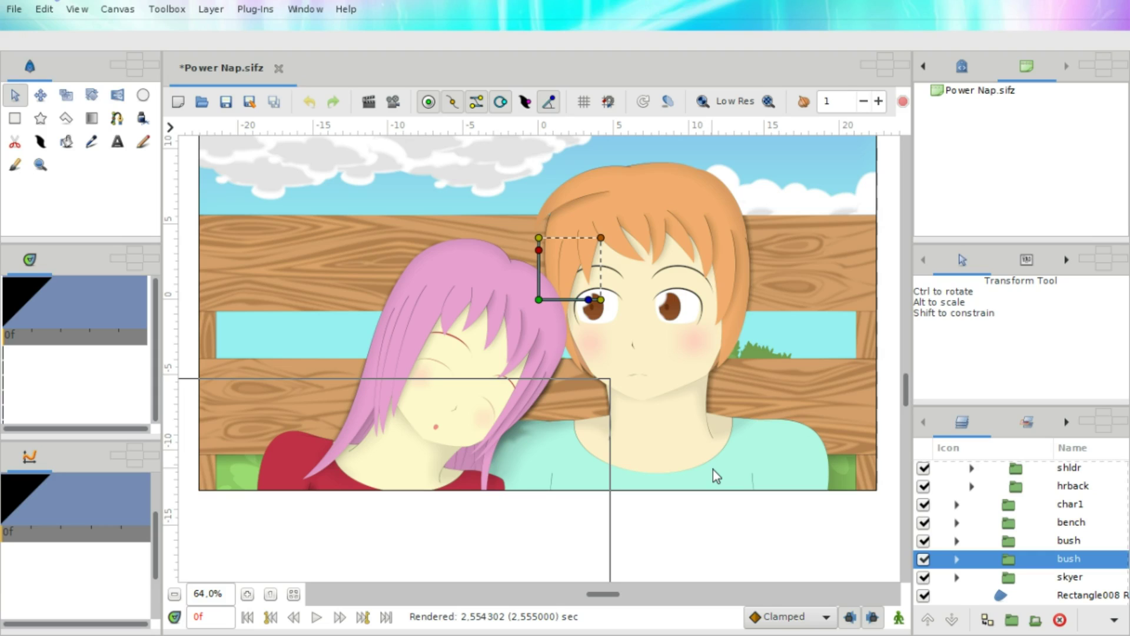
Step: Select the grey shading regions of two neighbouring puffs in the large cloud to locate their layers
{"action": "scroll", "coordinate": [494, 341], "scroll_direction": "up", "scroll_amount": 3}
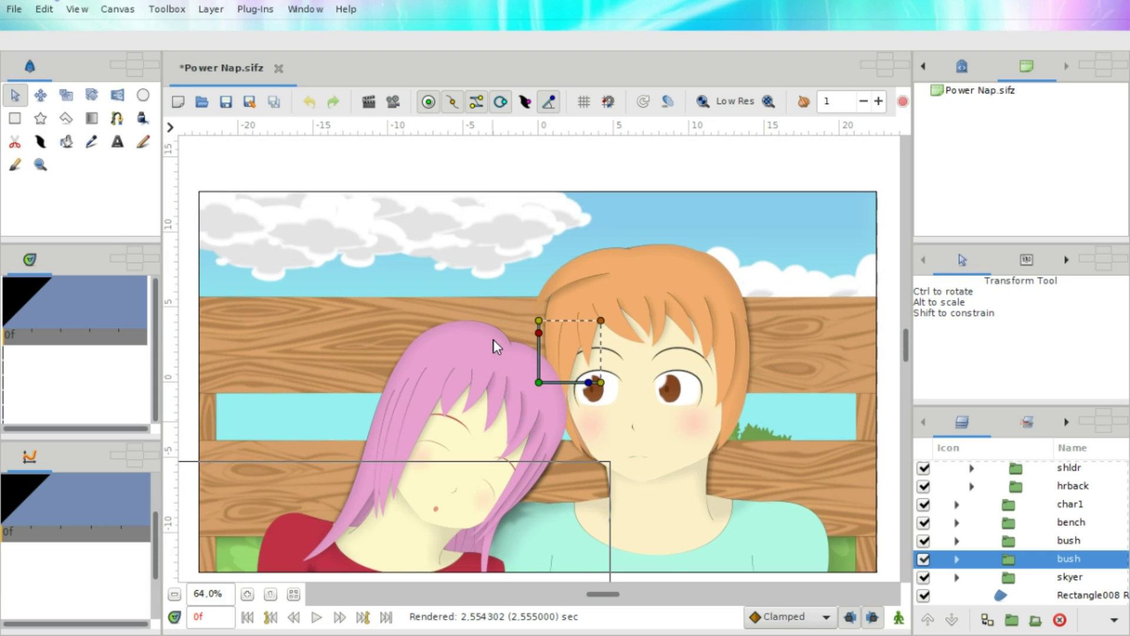
{"action": "scroll", "coordinate": [494, 341], "scroll_direction": "left", "scroll_amount": 3}
{"action": "scroll", "coordinate": [493, 341], "scroll_direction": "up", "scroll_amount": 1}
{"action": "scroll", "coordinate": [493, 342], "scroll_direction": "right", "scroll_amount": 1}
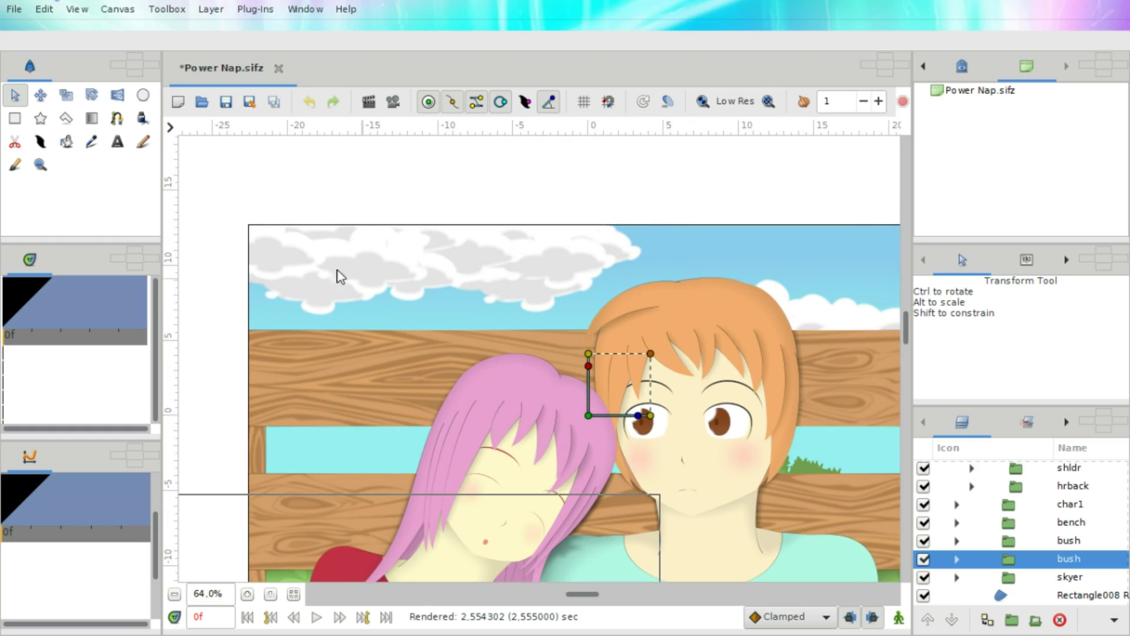
{"action": "left_click", "coordinate": [393, 275]}
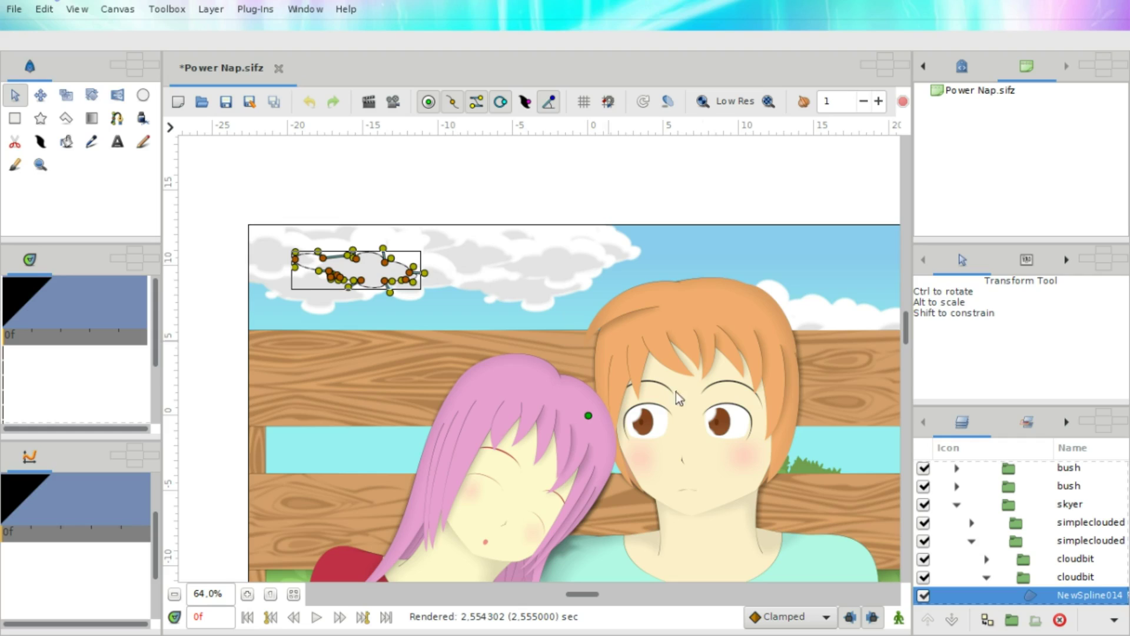
{"action": "key", "text": "ctrl+v"}
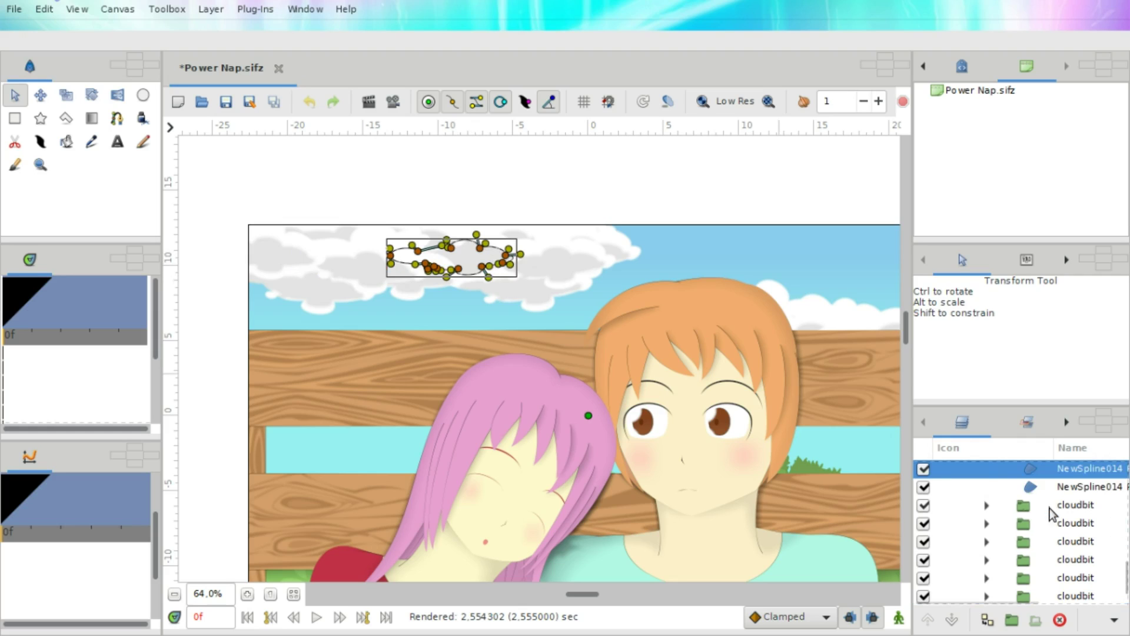
Step: Collapse the opened cloudbit groups and select the expanded simpleclouded group that contains them
{"action": "scroll", "coordinate": [987, 511], "scroll_direction": "up", "scroll_amount": 2}
{"action": "left_click", "coordinate": [983, 504]}
{"action": "scroll", "coordinate": [990, 513], "scroll_direction": "up", "scroll_amount": 3}
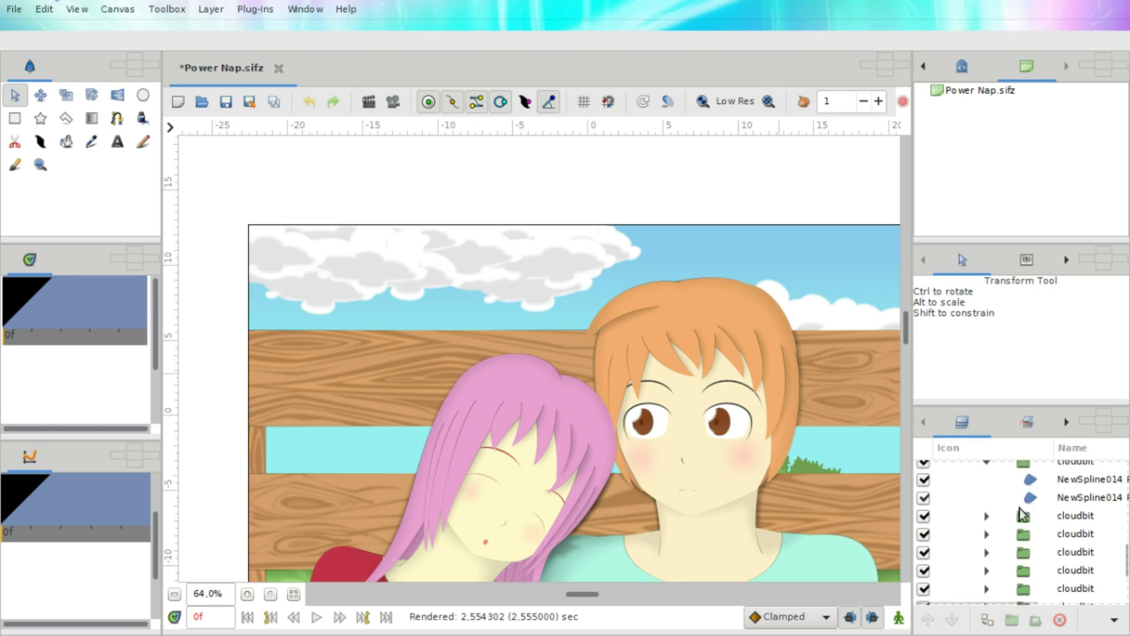
{"action": "left_click", "coordinate": [987, 512]}
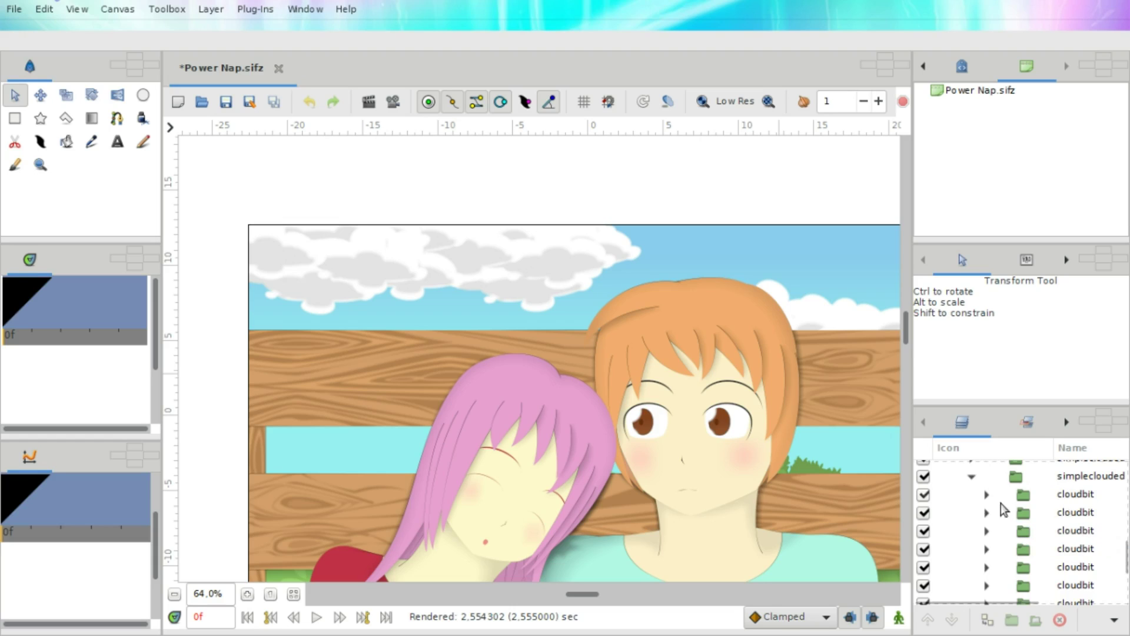
{"action": "scroll", "coordinate": [1000, 510], "scroll_direction": "up", "scroll_amount": 3}
{"action": "left_click", "coordinate": [973, 530]}
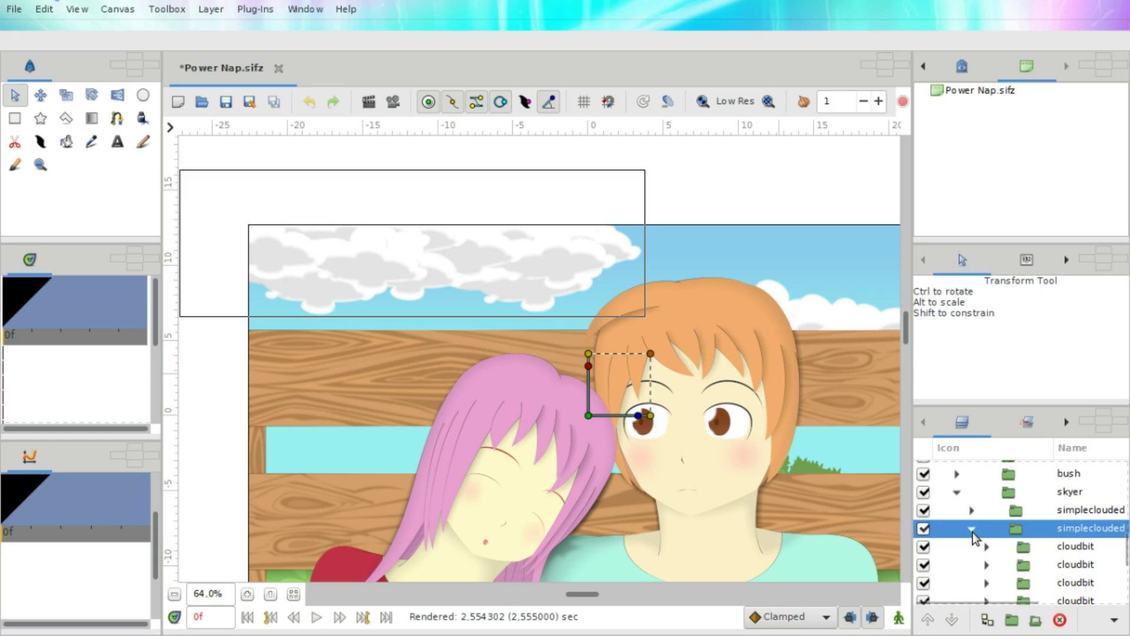
Step: Compare the first three cloudbit groups by selecting them in turn, returning to the first one each time
{"action": "left_click", "coordinate": [1014, 545]}
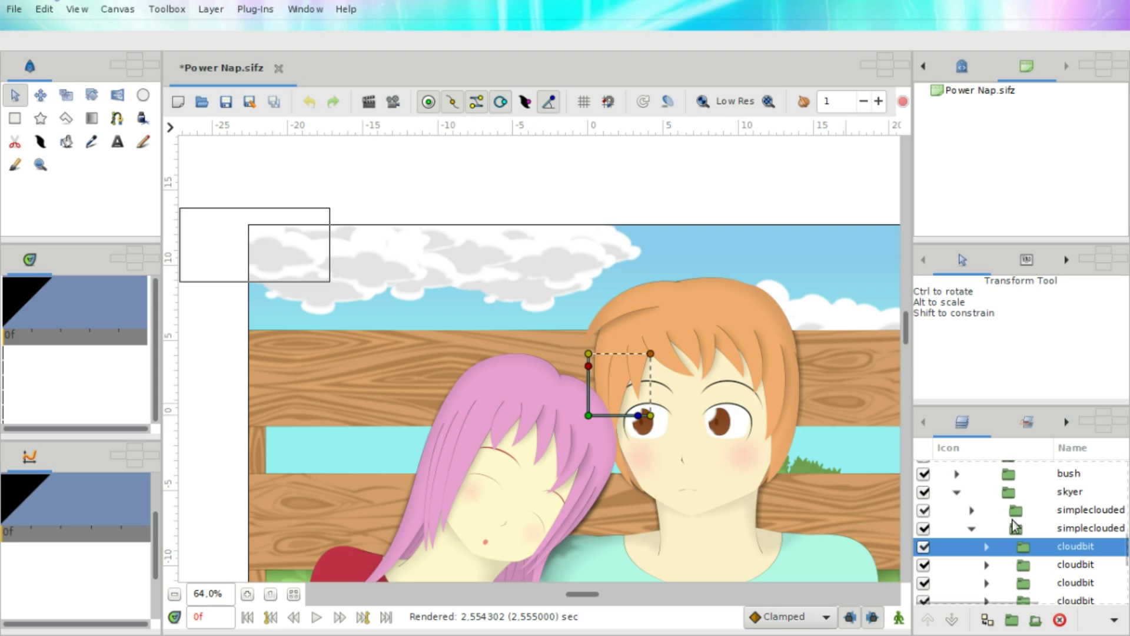
{"action": "left_click", "coordinate": [1022, 569]}
{"action": "left_click", "coordinate": [1040, 548]}
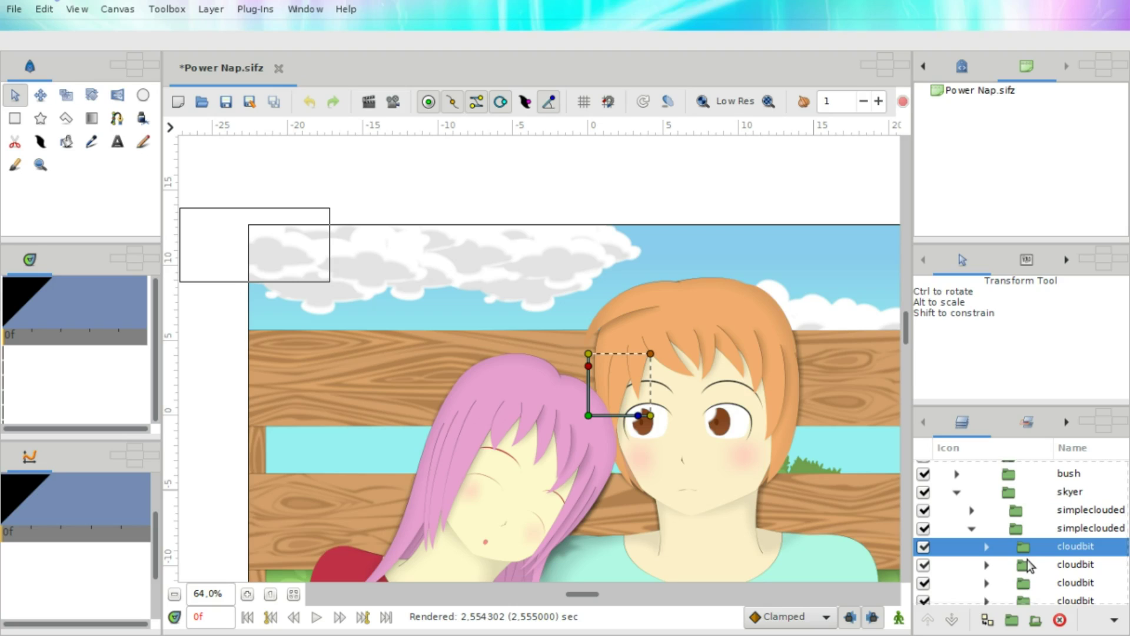
{"action": "left_click", "coordinate": [1023, 582]}
{"action": "left_click", "coordinate": [1024, 547]}
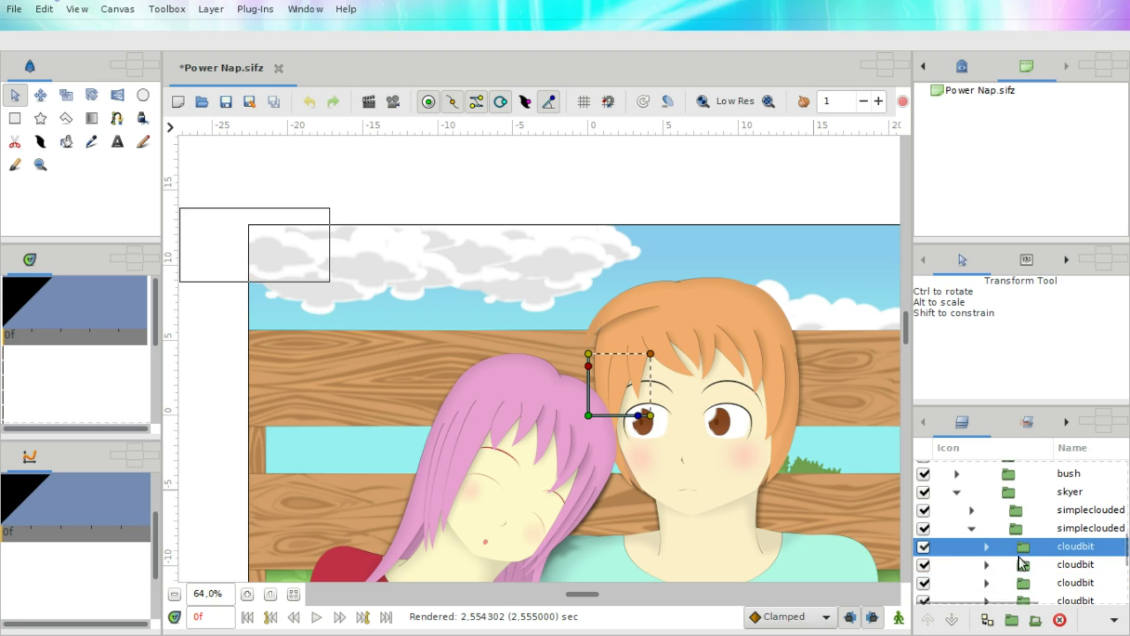
{"action": "left_click", "coordinate": [1025, 563]}
{"action": "left_click", "coordinate": [1024, 547]}
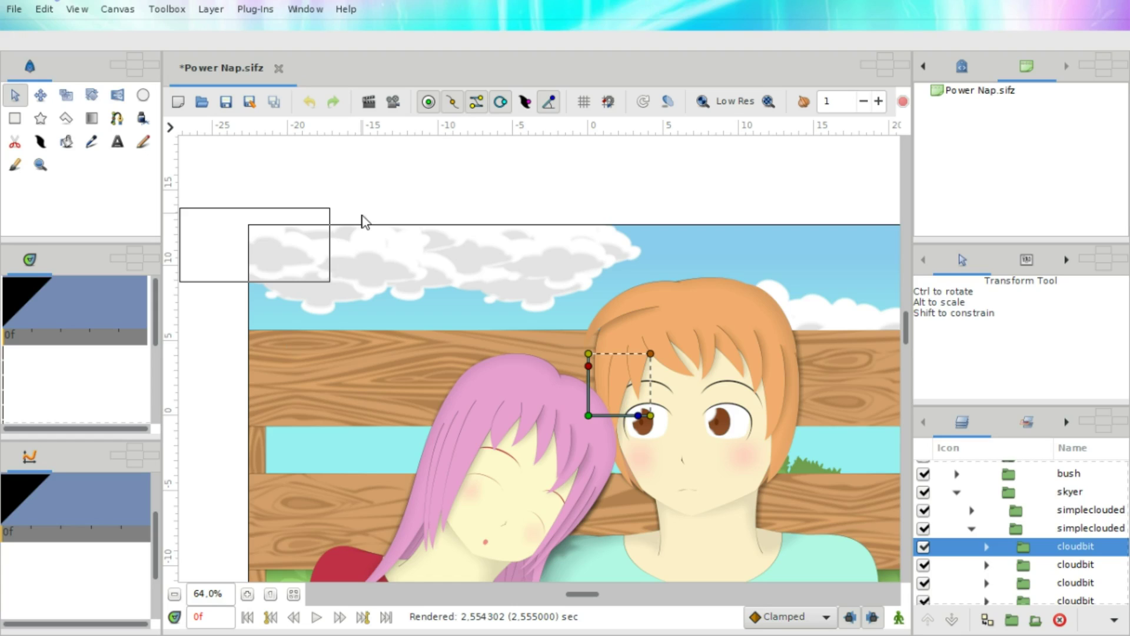
Step: Inspect a grey shading region and a white puff region at opposite ends of the large cloud, and clear the selection
{"action": "scroll", "coordinate": [504, 285], "scroll_direction": "down", "scroll_amount": 2}
{"action": "scroll", "coordinate": [504, 285], "scroll_direction": "right", "scroll_amount": 3}
{"action": "scroll", "coordinate": [504, 285], "scroll_direction": "up", "scroll_amount": 3}
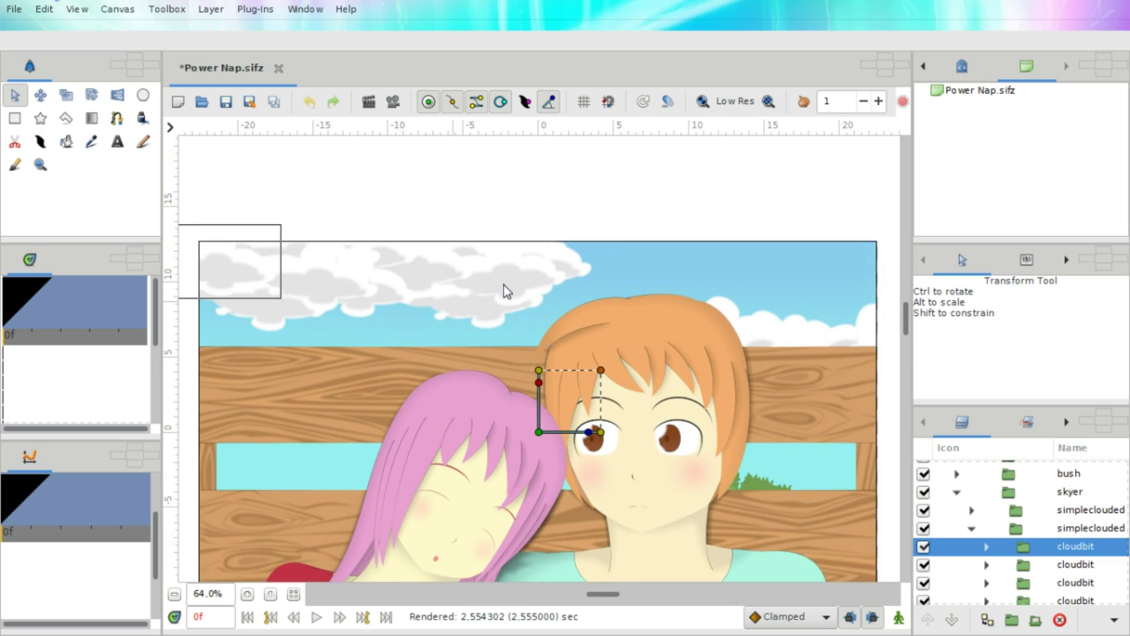
{"action": "scroll", "coordinate": [504, 285], "scroll_direction": "left", "scroll_amount": 2}
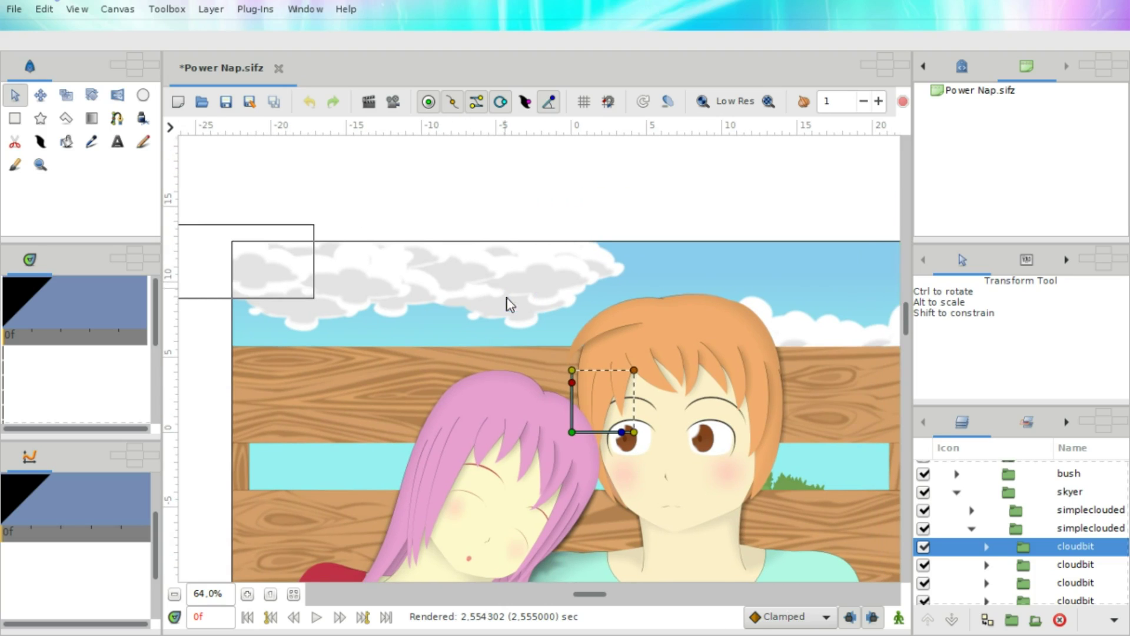
{"action": "scroll", "coordinate": [504, 289], "scroll_direction": "down", "scroll_amount": 1}
{"action": "left_click", "coordinate": [348, 270]}
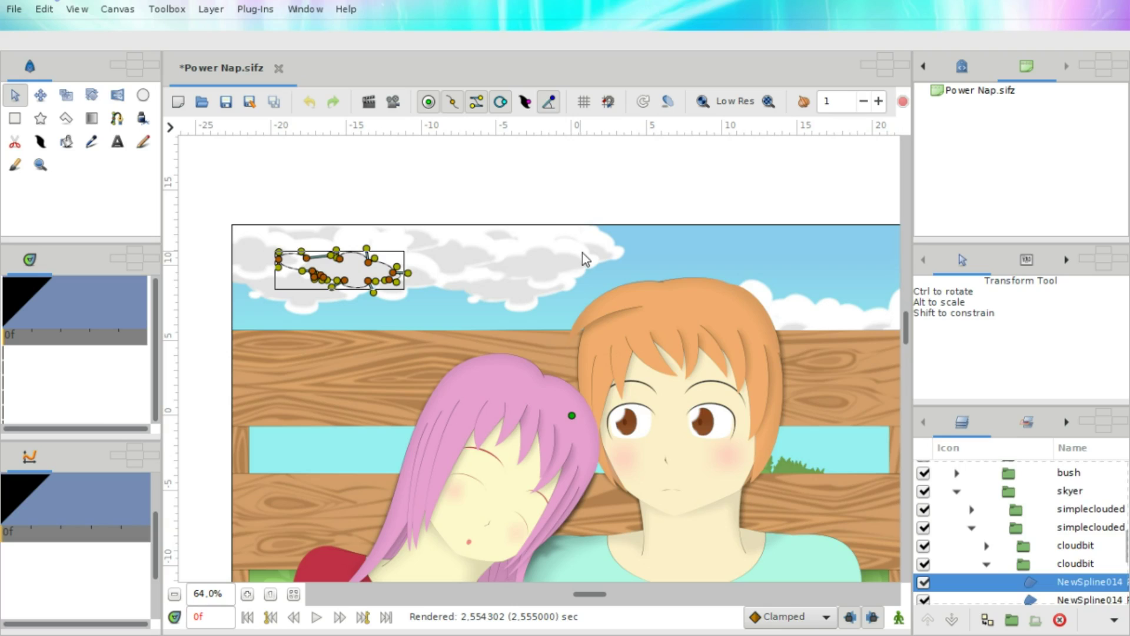
{"action": "left_click", "coordinate": [560, 257]}
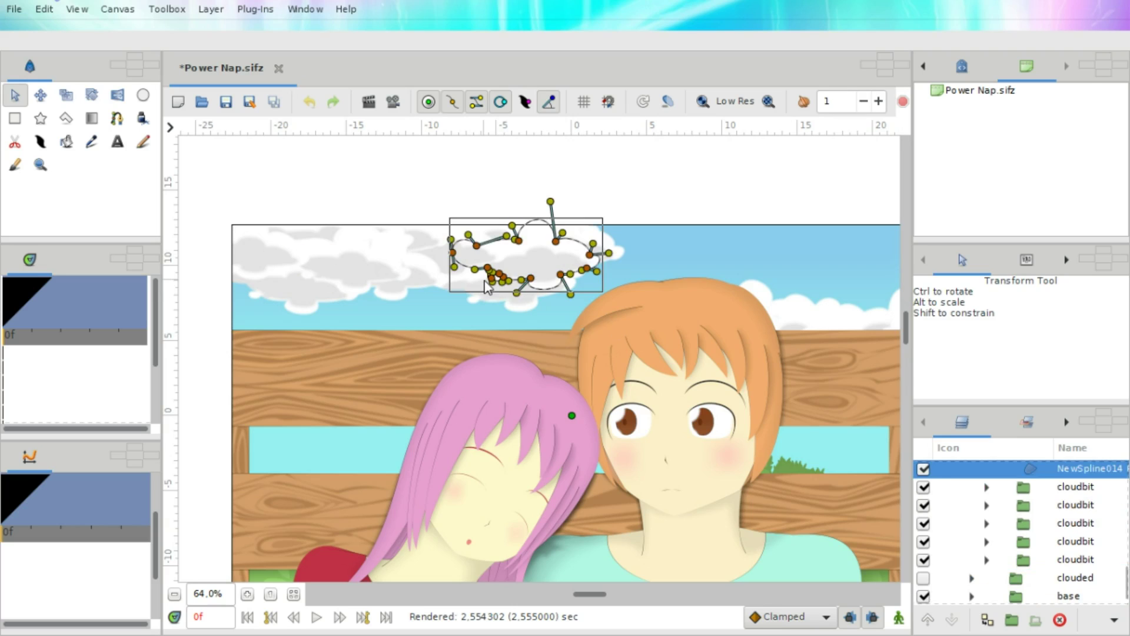
{"action": "scroll", "coordinate": [302, 274], "scroll_direction": "down", "scroll_amount": 2}
{"action": "key", "text": "ctrl+shift+d"}
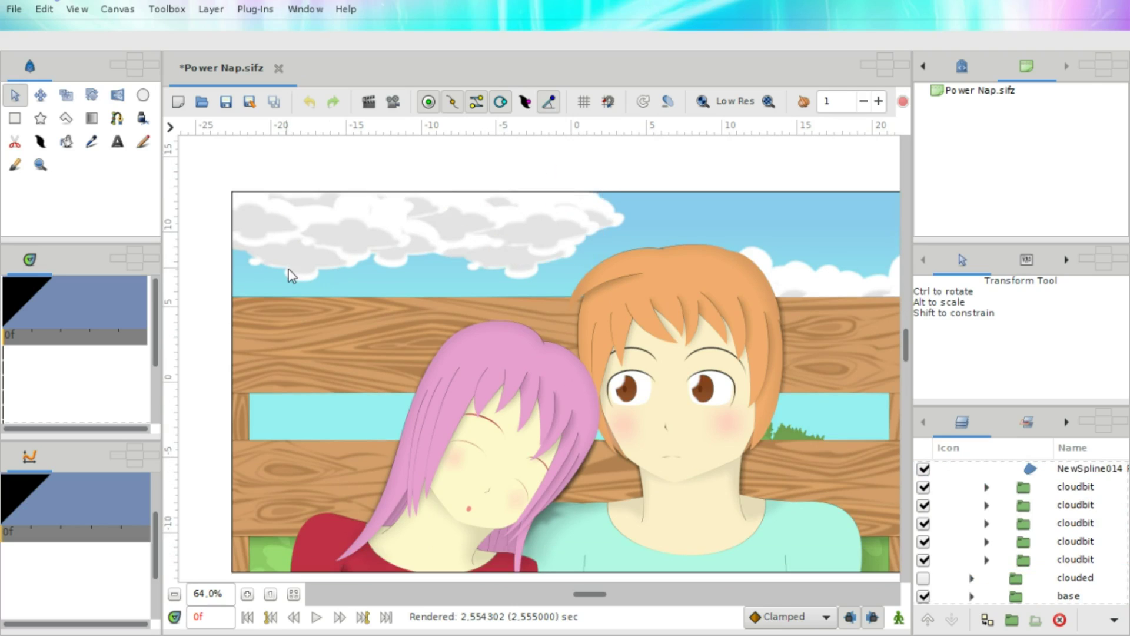
Step: Inspect two more grey shading regions and a white puff region of the large cloud by selecting each
{"action": "left_click", "coordinate": [353, 235]}
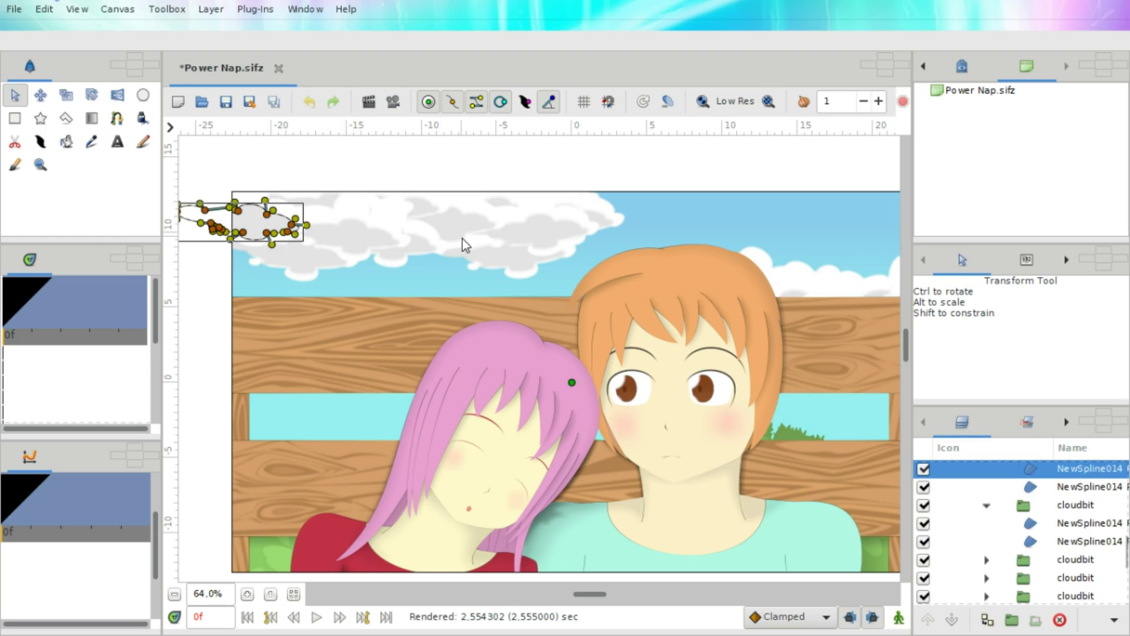
{"action": "left_click", "coordinate": [506, 237]}
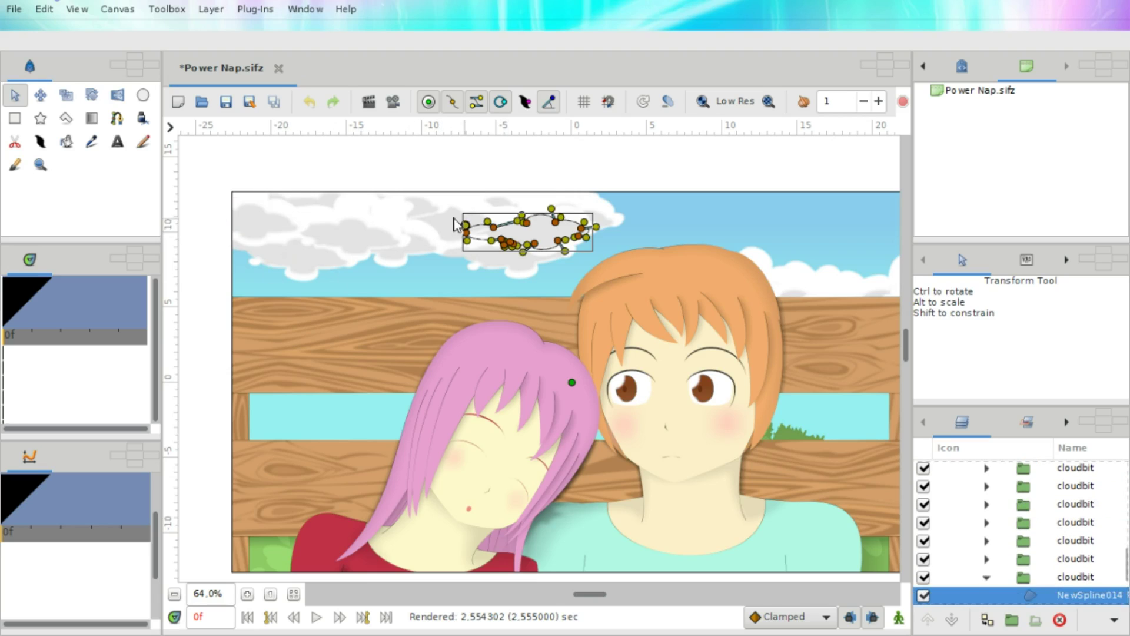
{"action": "left_click", "coordinate": [344, 216]}
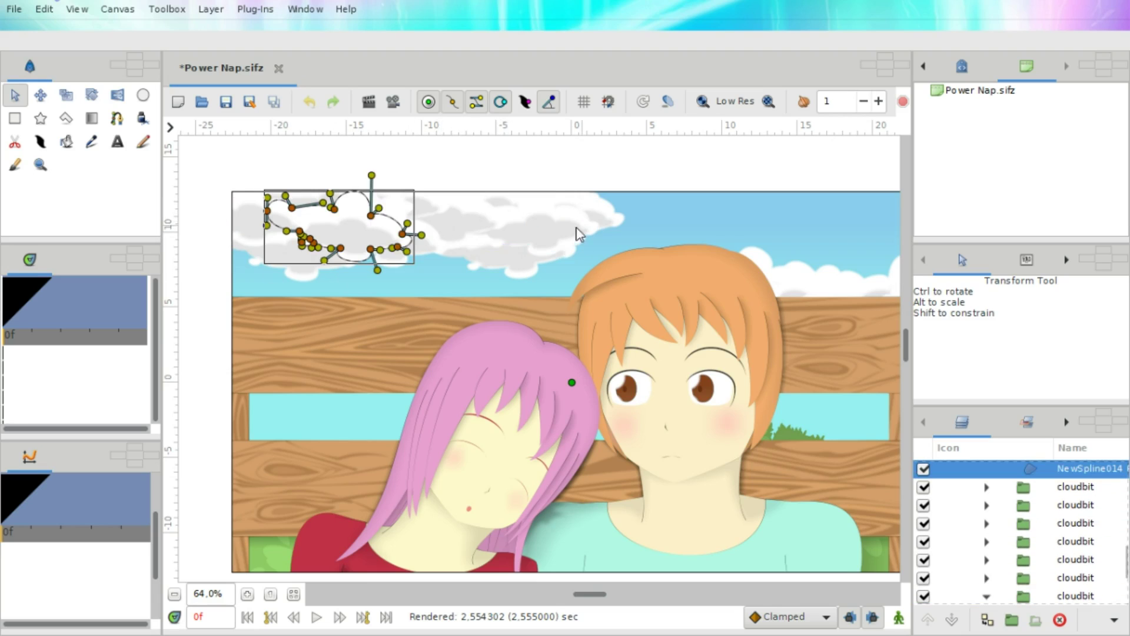
Step: Select the NewSpline027 shading region on the middle fringe lock of the pink-haired character
{"action": "scroll", "coordinate": [569, 238], "scroll_direction": "right", "scroll_amount": 2}
{"action": "scroll", "coordinate": [570, 238], "scroll_direction": "right", "scroll_amount": 1}
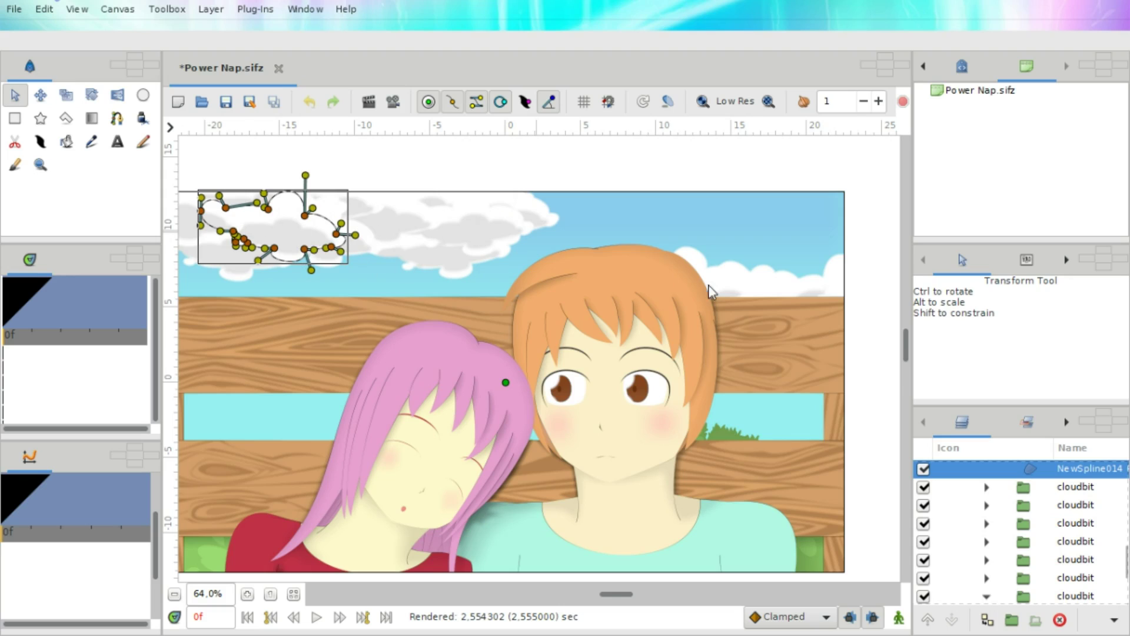
{"action": "scroll", "coordinate": [751, 283], "scroll_direction": "down", "scroll_amount": 1}
{"action": "scroll", "coordinate": [635, 278], "scroll_direction": "left", "scroll_amount": 2}
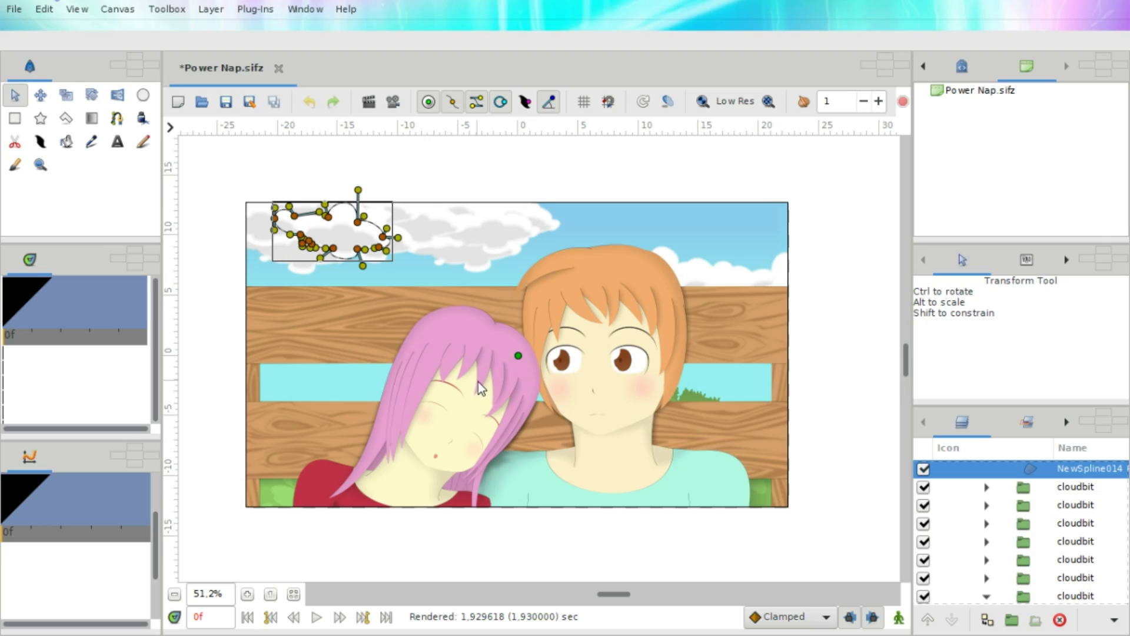
{"action": "scroll", "coordinate": [478, 383], "scroll_direction": "down", "scroll_amount": 1}
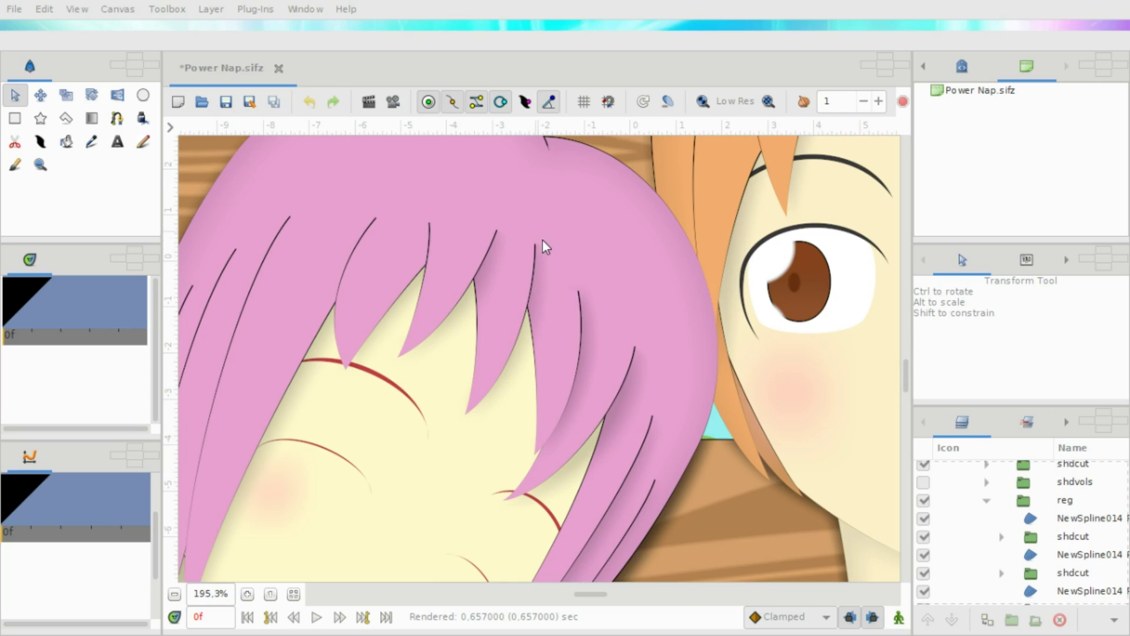
{"action": "left_click", "coordinate": [537, 272]}
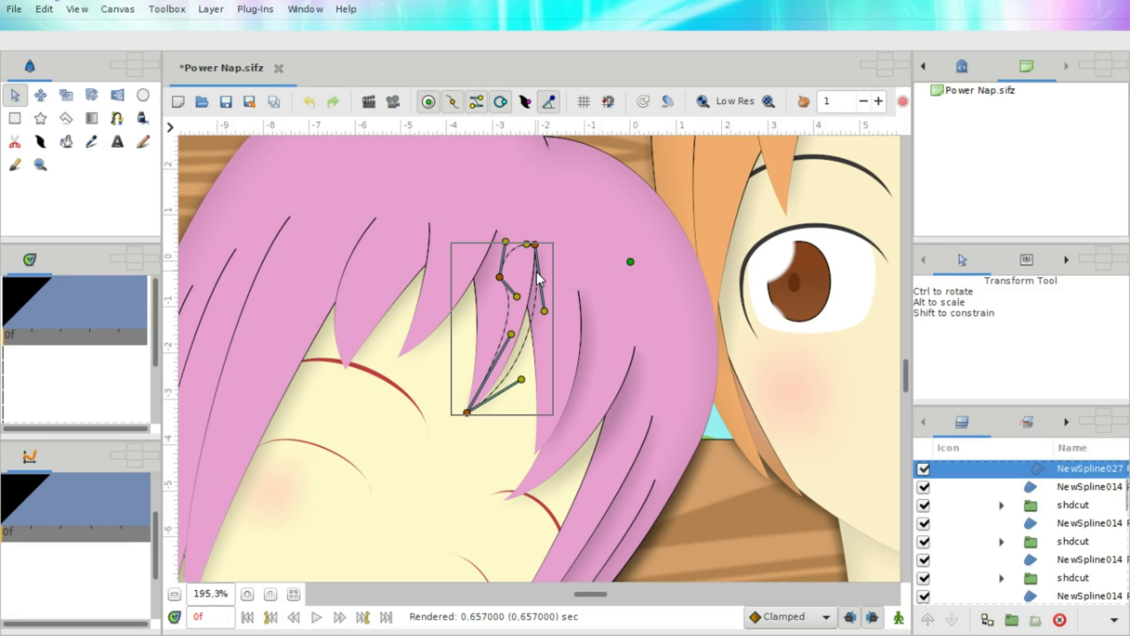
Step: Compare the NewSpline028 and NewSpline027 regions in the middle fringe lock's shdcut group by selecting them alternately
{"action": "scroll", "coordinate": [1040, 505], "scroll_direction": "up", "scroll_amount": 3}
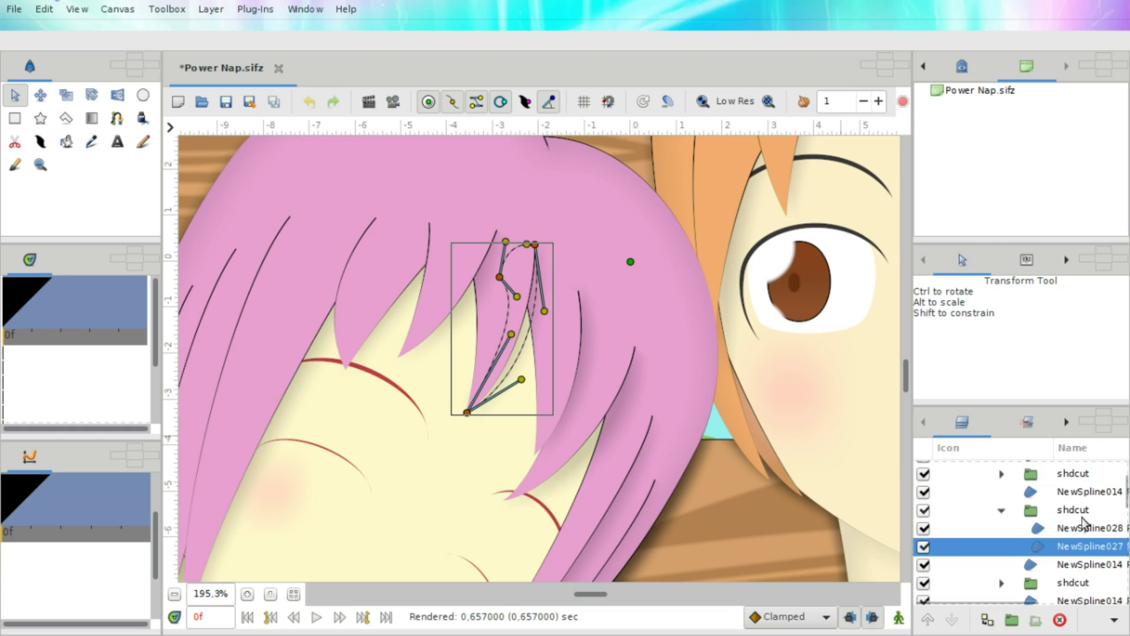
{"action": "left_click", "coordinate": [1040, 529]}
{"action": "left_click", "coordinate": [1045, 544]}
{"action": "left_click", "coordinate": [1044, 526]}
{"action": "left_click", "coordinate": [1045, 545]}
{"action": "left_click", "coordinate": [1044, 530]}
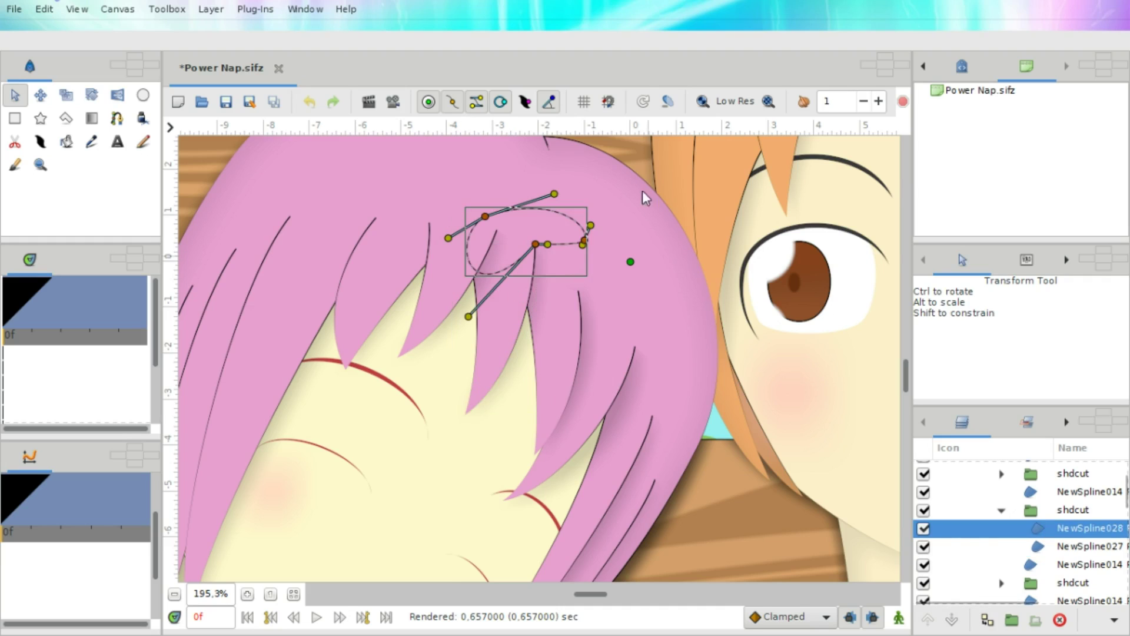
Step: Show the parameters of the NewSpline028 region, then select NewSpline027 and collapse their shdcut group
{"action": "left_click", "coordinate": [1027, 260]}
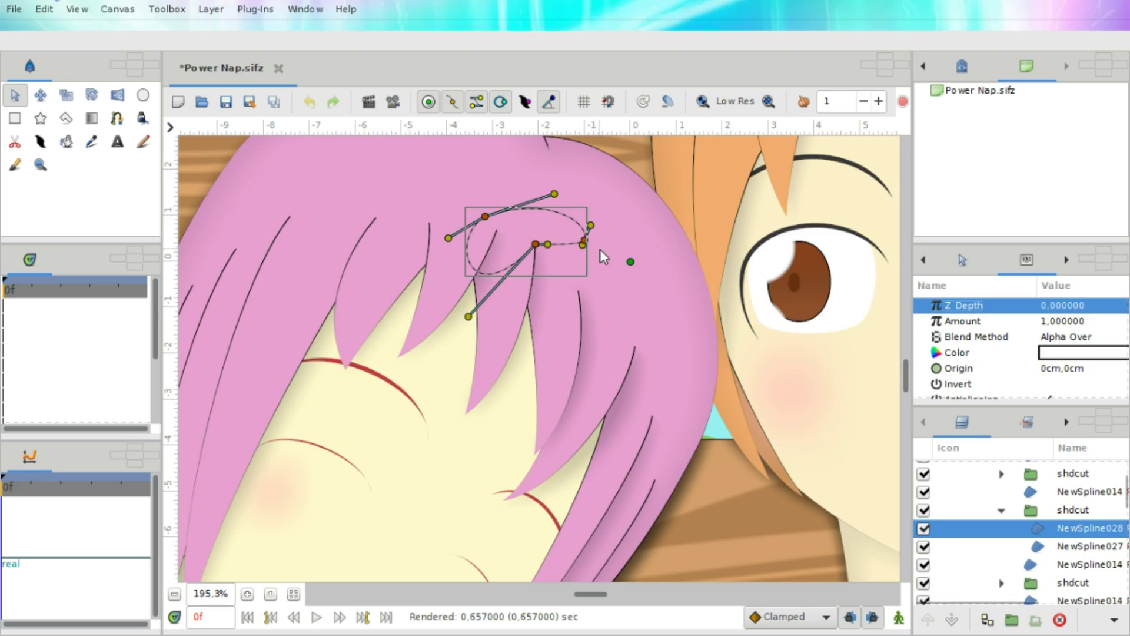
{"action": "left_click", "coordinate": [1039, 547]}
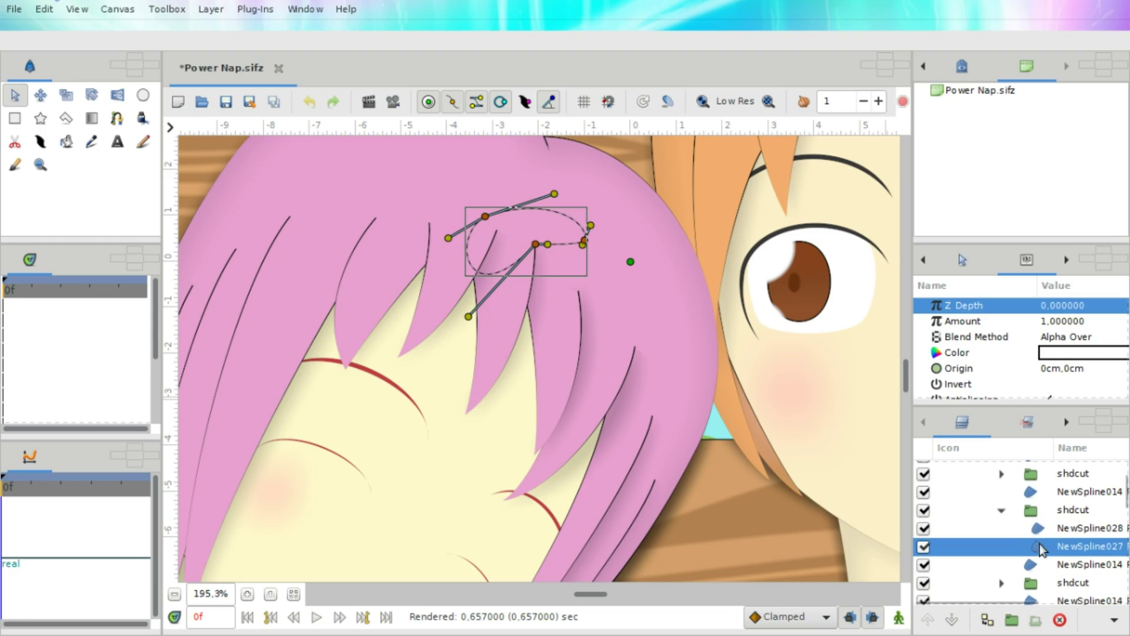
{"action": "left_click", "coordinate": [1001, 510]}
Step: Inspect the reg group inside hrfr and its first shdcut subgroup by selecting each
{"action": "scroll", "coordinate": [1041, 523], "scroll_direction": "up", "scroll_amount": 3}
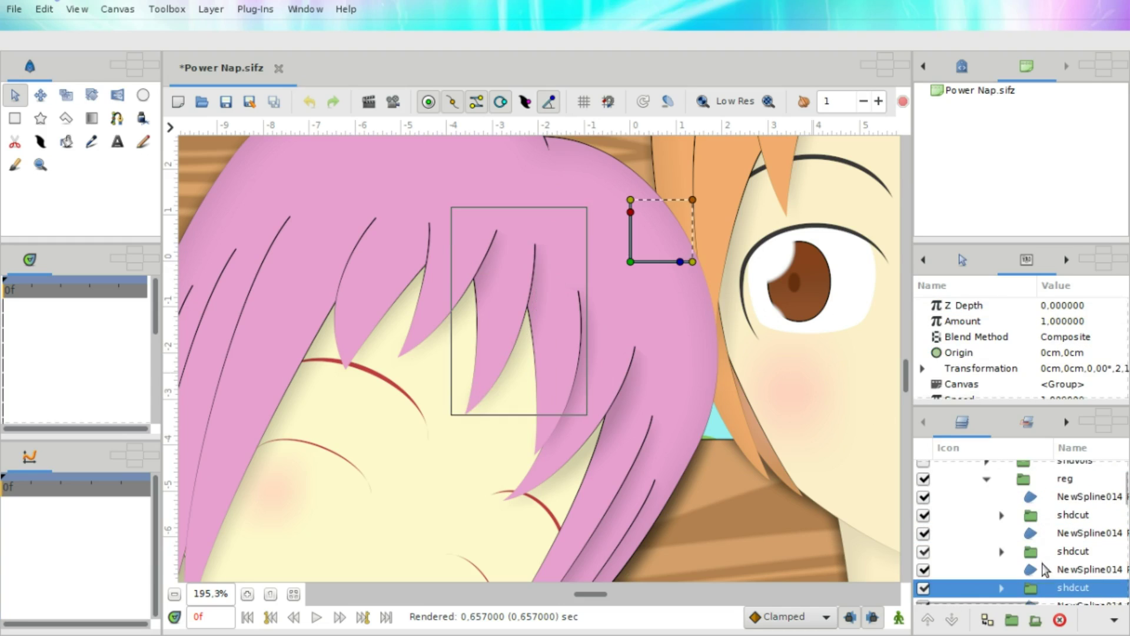
{"action": "scroll", "coordinate": [1044, 568], "scroll_direction": "up", "scroll_amount": 3}
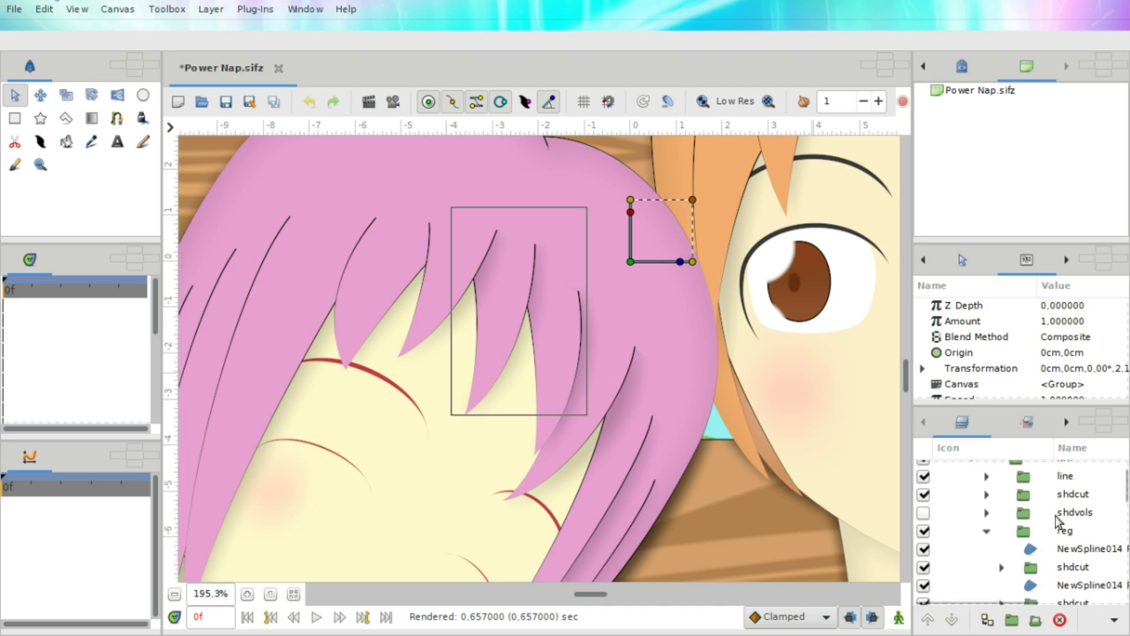
{"action": "scroll", "coordinate": [1055, 516], "scroll_direction": "up", "scroll_amount": 1}
{"action": "left_click", "coordinate": [1060, 556]}
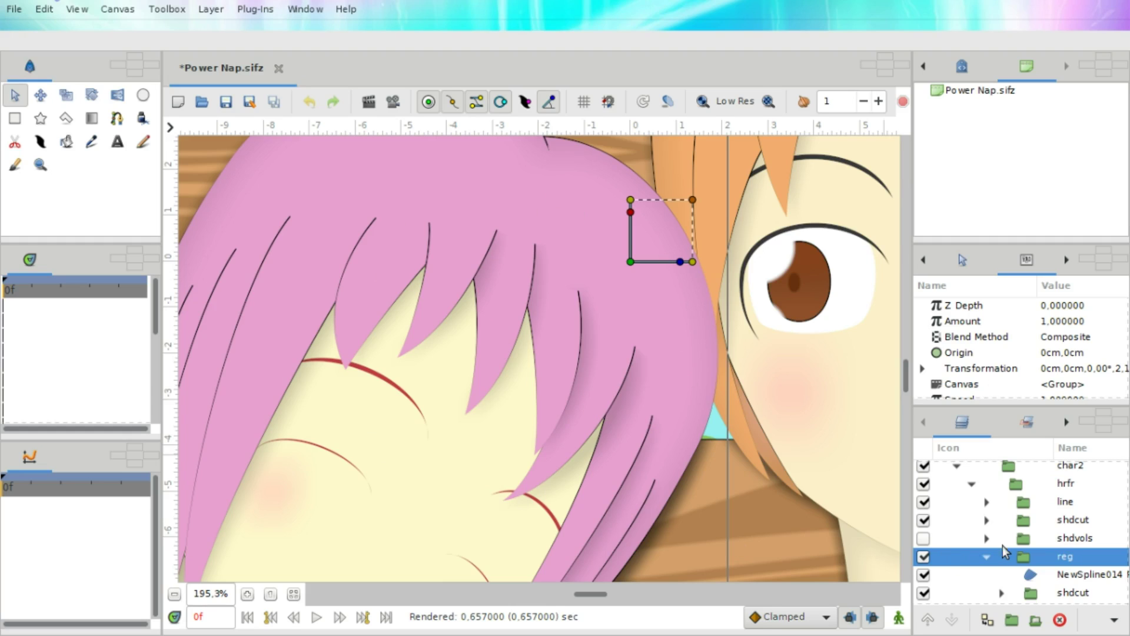
{"action": "left_click", "coordinate": [1055, 587]}
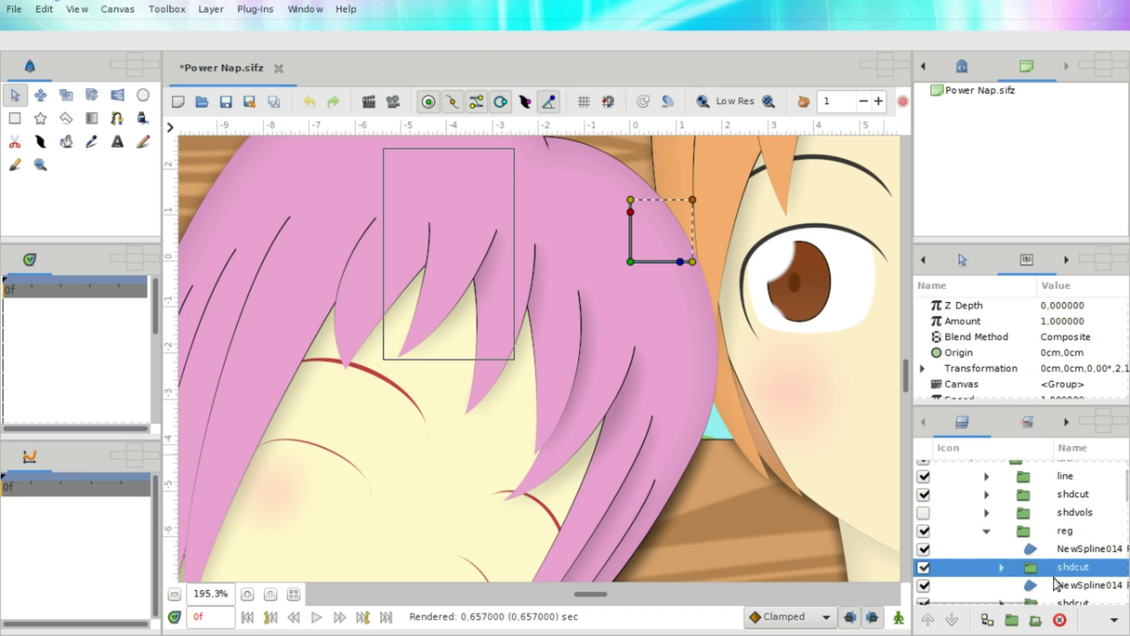
Step: Inspect a NewSpline014 lock region and the NewSpline028 region inside the first shdcut subgroup, and collapse that subgroup
{"action": "scroll", "coordinate": [1059, 583], "scroll_direction": "down", "scroll_amount": 1}
{"action": "left_click", "coordinate": [1066, 562]}
{"action": "left_click", "coordinate": [1001, 541]}
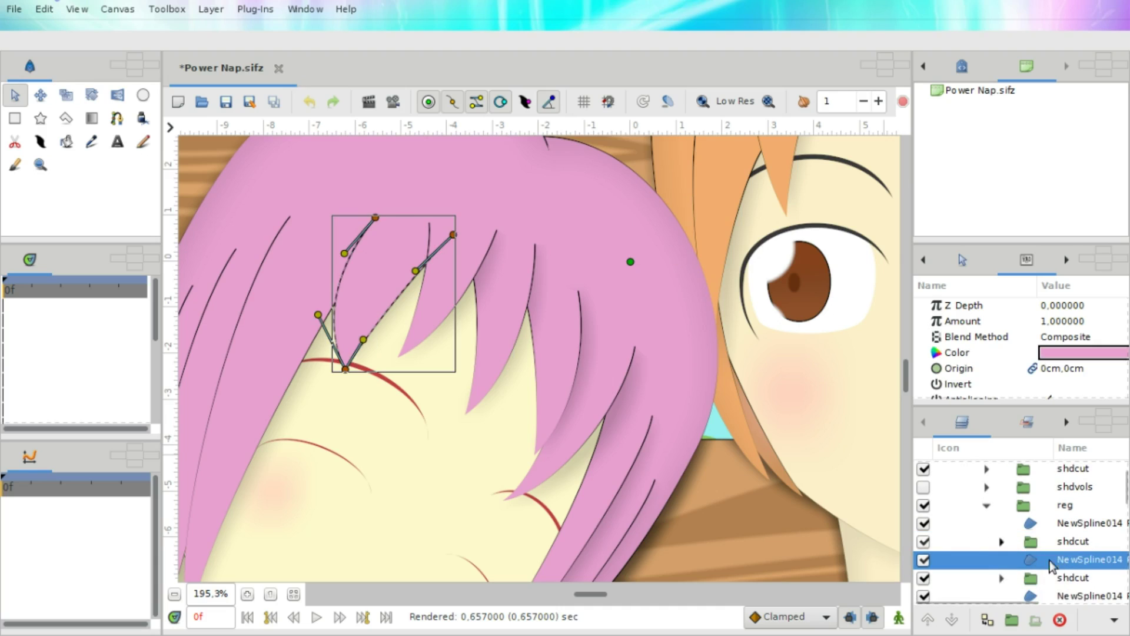
{"action": "left_click", "coordinate": [1054, 562]}
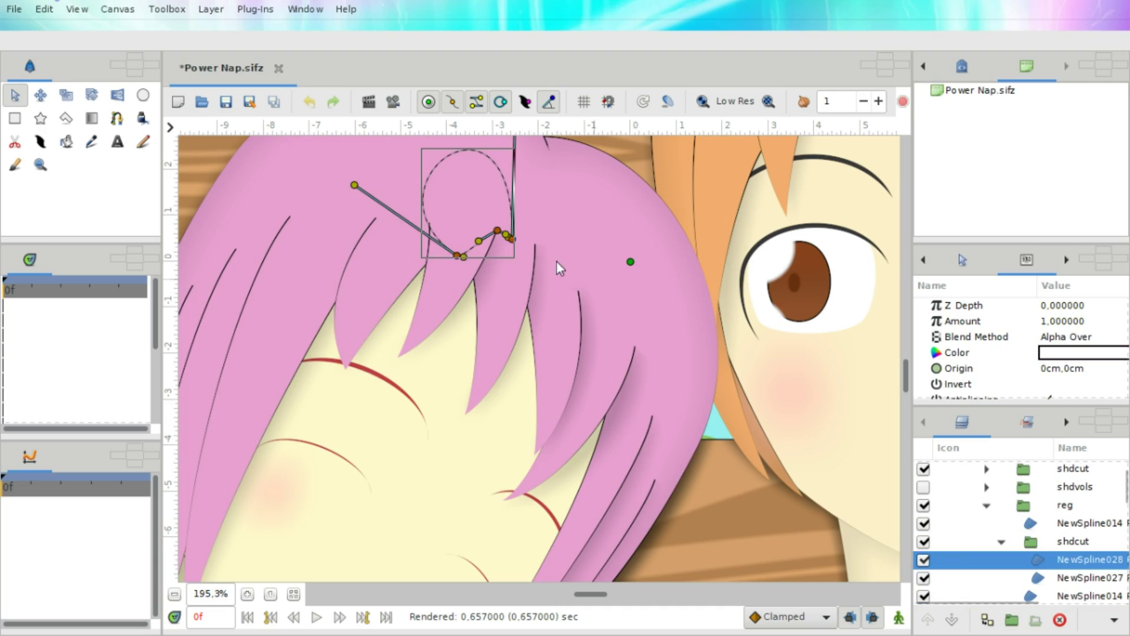
{"action": "scroll", "coordinate": [520, 276], "scroll_direction": "up", "scroll_amount": 1}
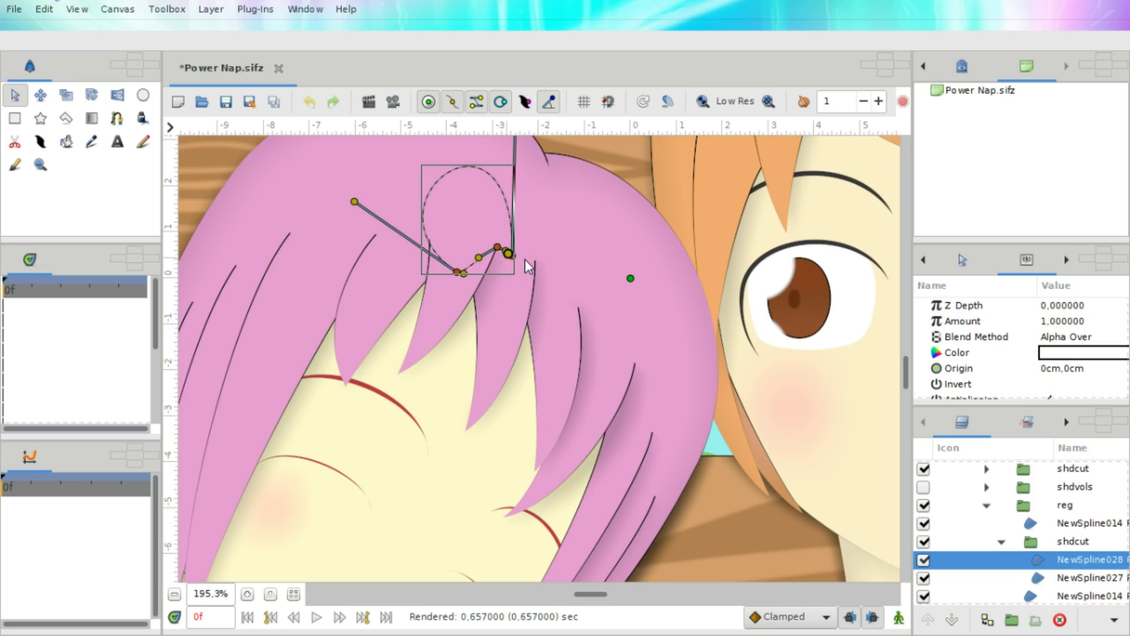
{"action": "scroll", "coordinate": [521, 259], "scroll_direction": "up", "scroll_amount": 4}
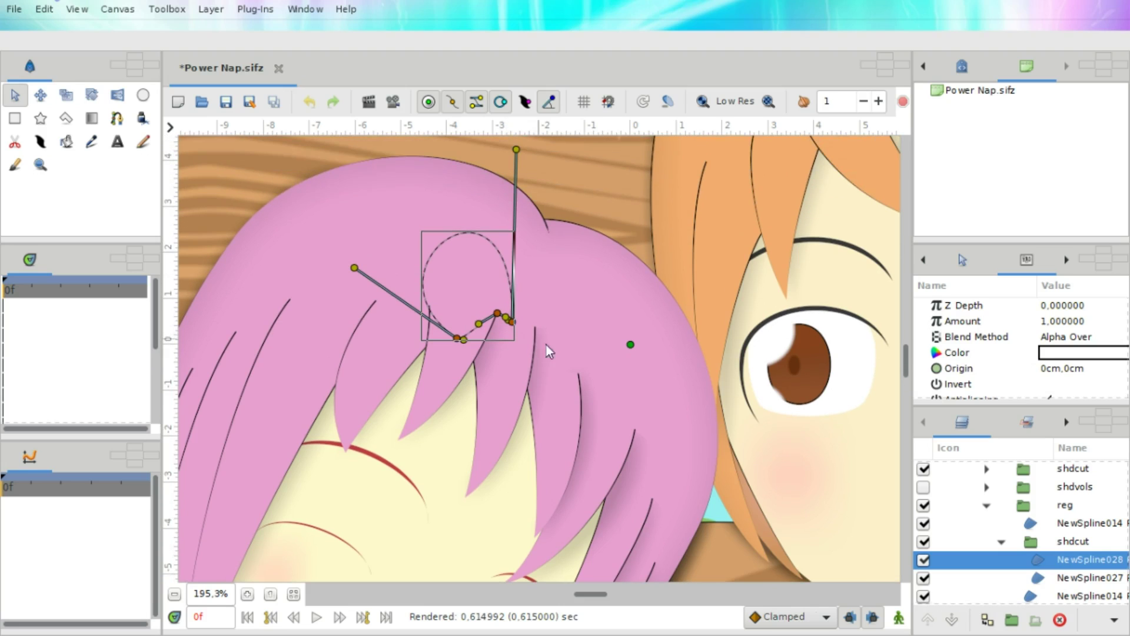
{"action": "left_click", "coordinate": [1001, 541]}
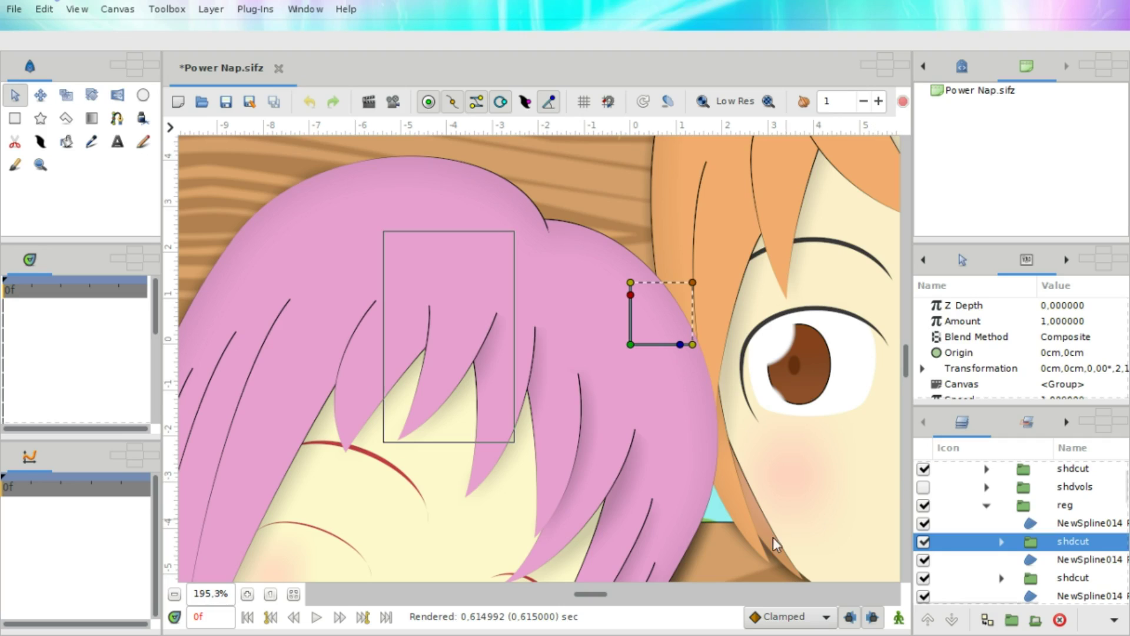
Step: Examine the shadows along the pink-haired character's fringe and side locks, down to the neck area
{"action": "left_click", "coordinate": [1037, 558]}
{"action": "scroll", "coordinate": [1042, 539], "scroll_direction": "down", "scroll_amount": 1}
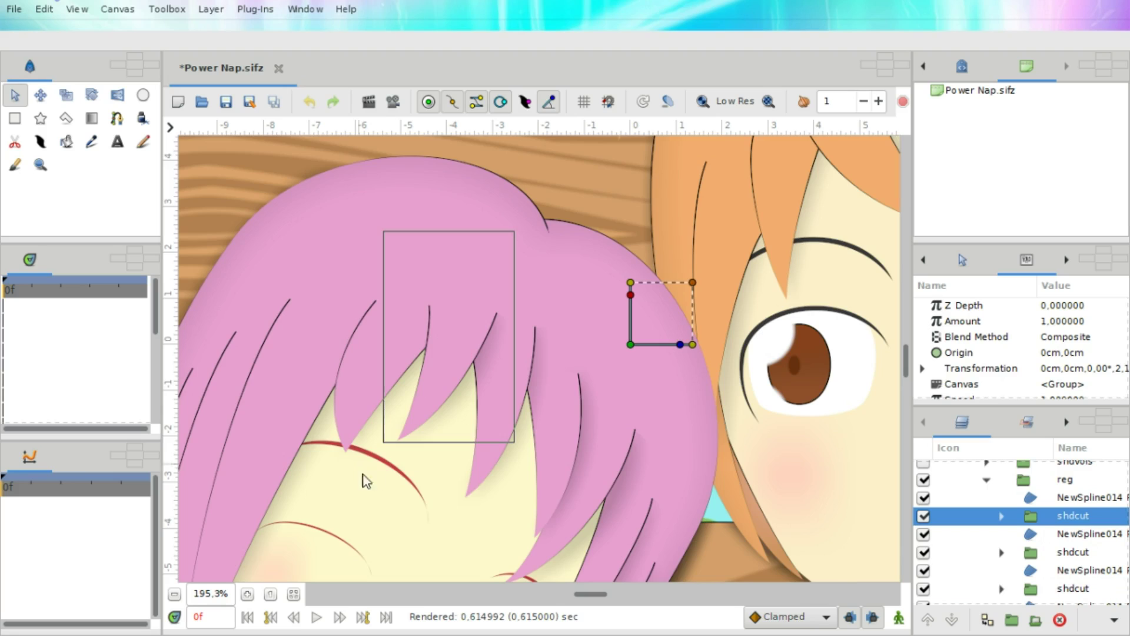
{"action": "scroll", "coordinate": [376, 471], "scroll_direction": "down", "scroll_amount": 1}
{"action": "scroll", "coordinate": [394, 464], "scroll_direction": "left", "scroll_amount": 1}
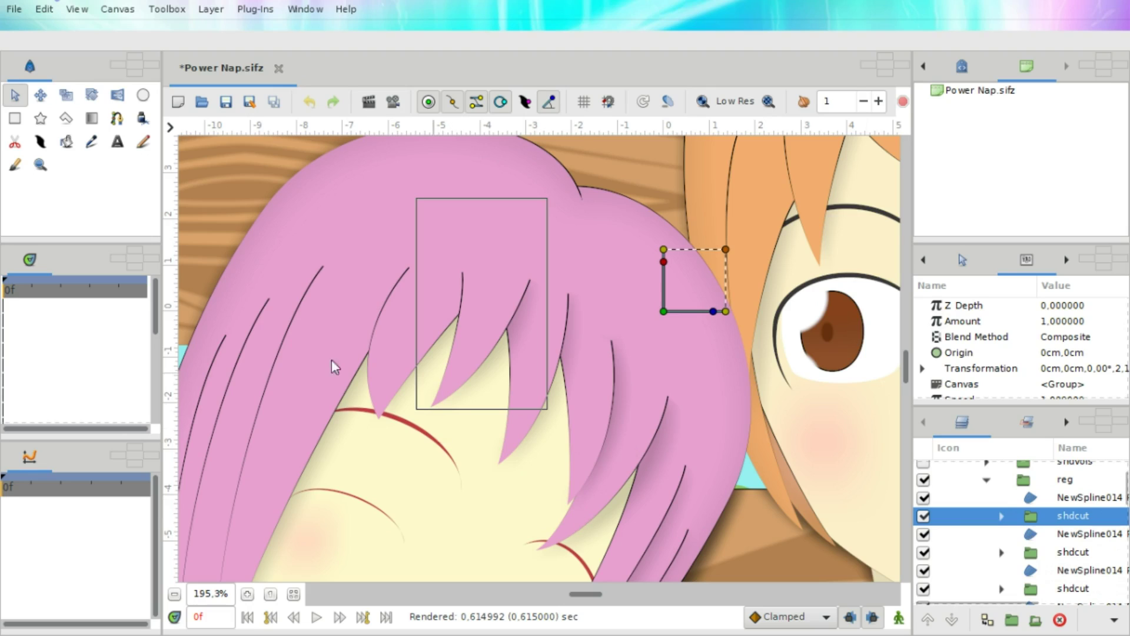
{"action": "scroll", "coordinate": [619, 447], "scroll_direction": "down", "scroll_amount": 4}
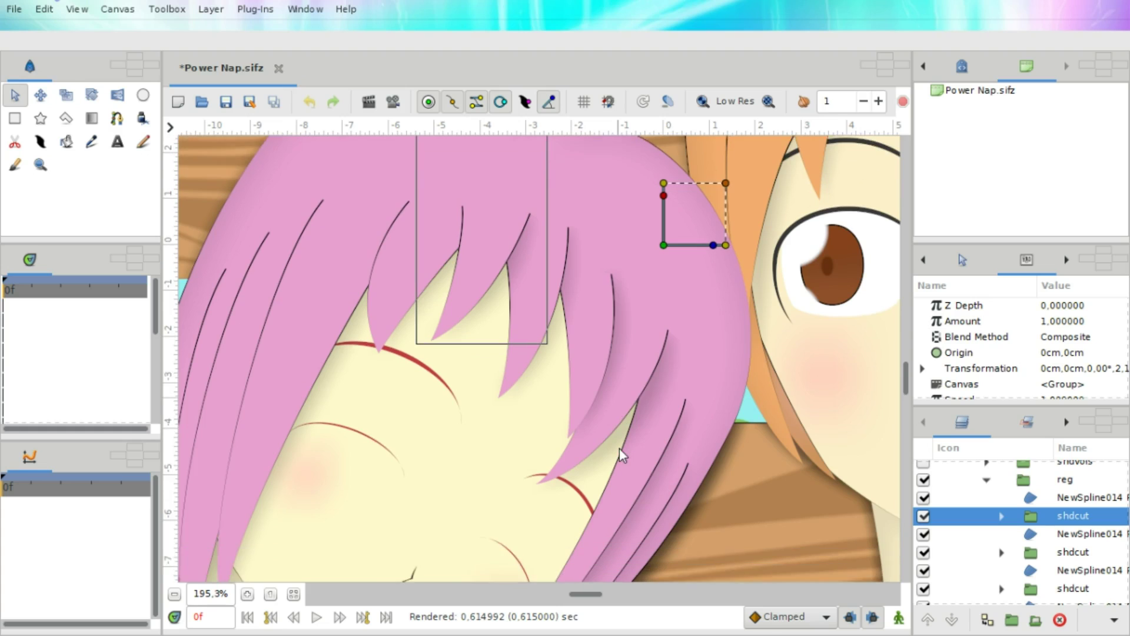
{"action": "scroll", "coordinate": [619, 448], "scroll_direction": "right", "scroll_amount": 4}
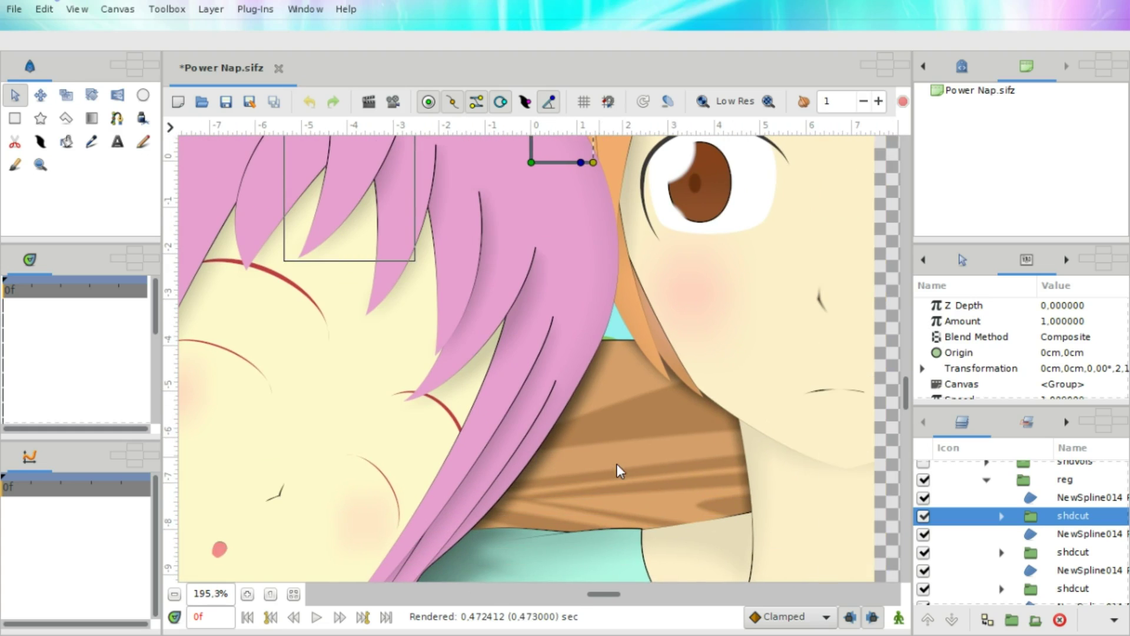
{"action": "scroll", "coordinate": [617, 465], "scroll_direction": "down", "scroll_amount": 1}
{"action": "scroll", "coordinate": [617, 464], "scroll_direction": "down", "scroll_amount": 1}
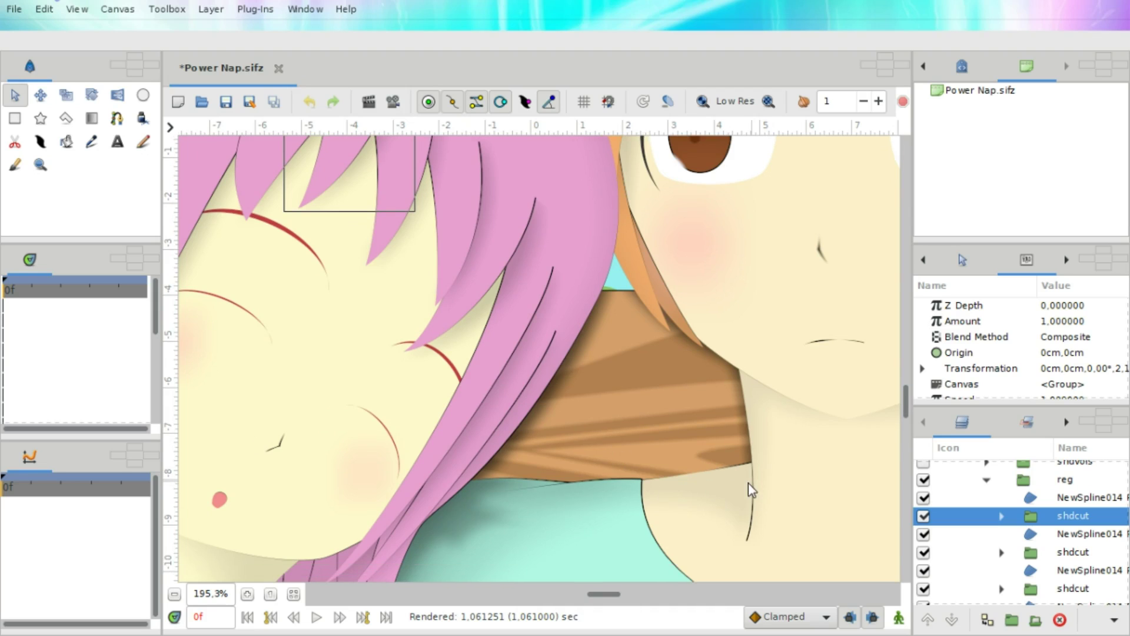
Step: Select the orange-haired character's neck and shoulder skin region, and collapse its reg group to select the neighbouring shdcut group
{"action": "scroll", "coordinate": [748, 487], "scroll_direction": "right", "scroll_amount": 2}
{"action": "left_click", "coordinate": [677, 489]}
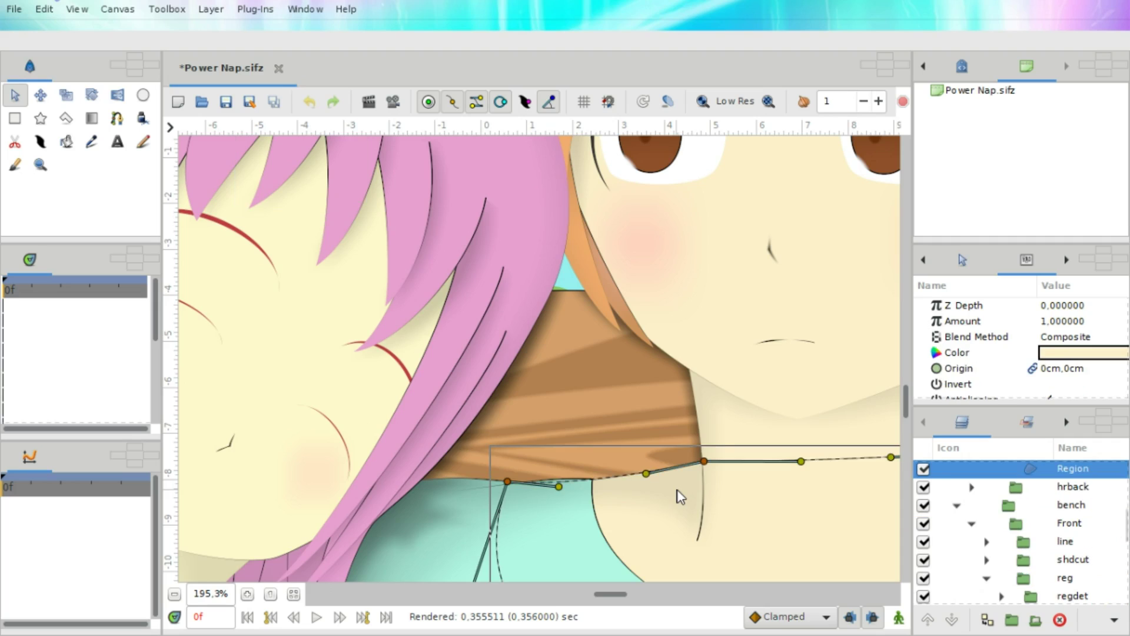
{"action": "scroll", "coordinate": [966, 518], "scroll_direction": "up", "scroll_amount": 2}
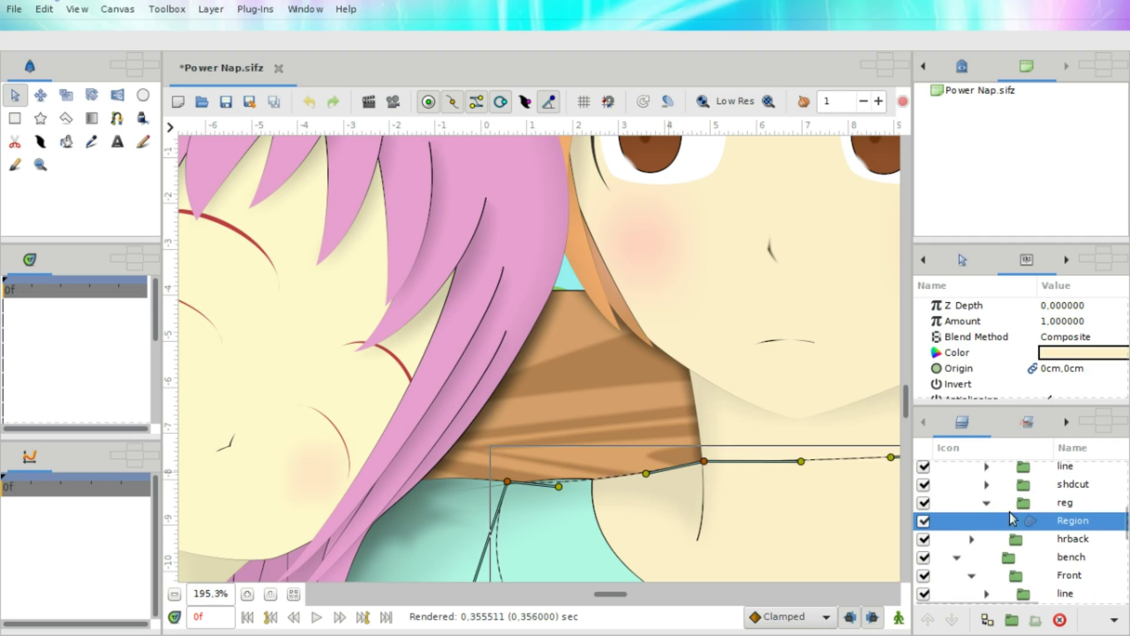
{"action": "left_click", "coordinate": [991, 502]}
{"action": "left_click", "coordinate": [997, 489]}
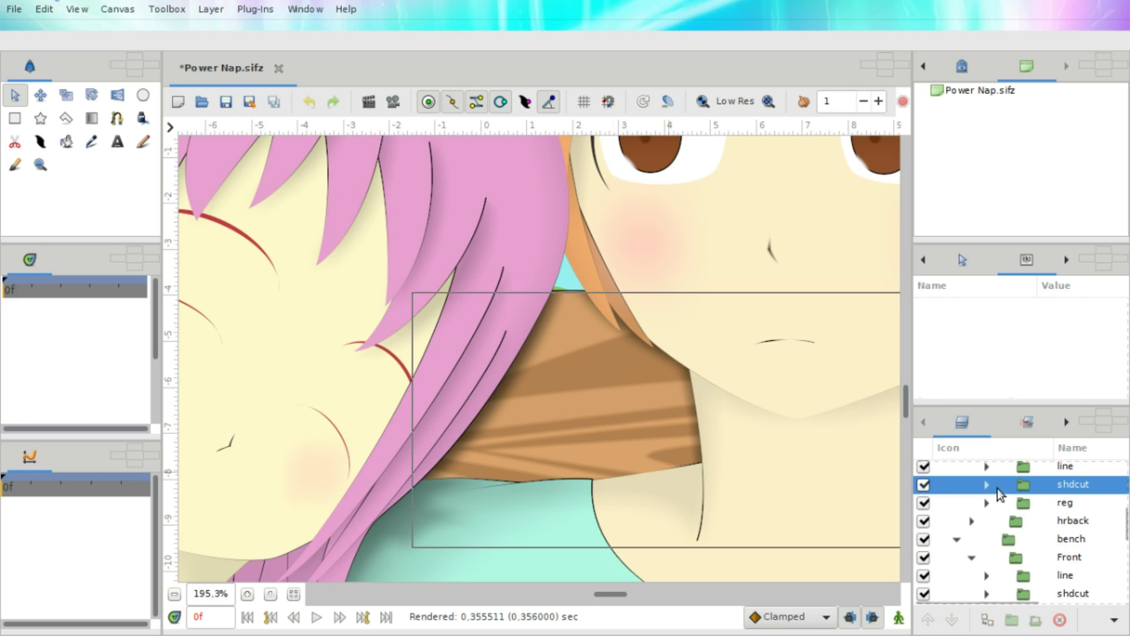
Step: Expand the neck's shdcut group and inspect its NewSpline028 and NewSpline027 regions
{"action": "left_click", "coordinate": [987, 484]}
{"action": "left_click", "coordinate": [1052, 502]}
{"action": "left_click", "coordinate": [1047, 523]}
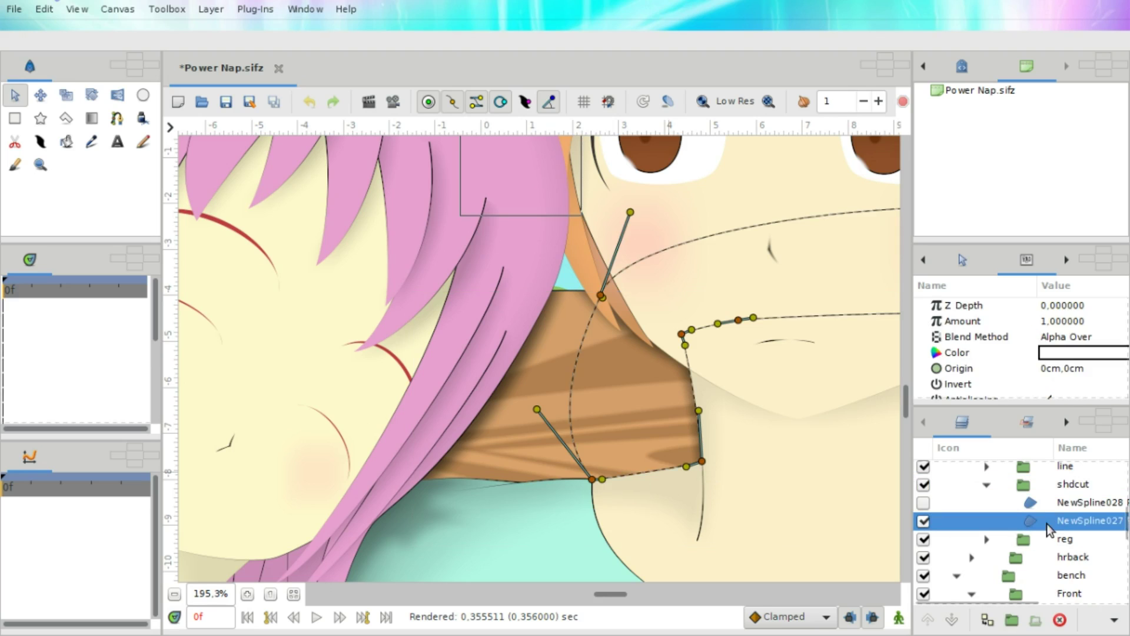
{"action": "scroll", "coordinate": [532, 462], "scroll_direction": "right", "scroll_amount": 5}
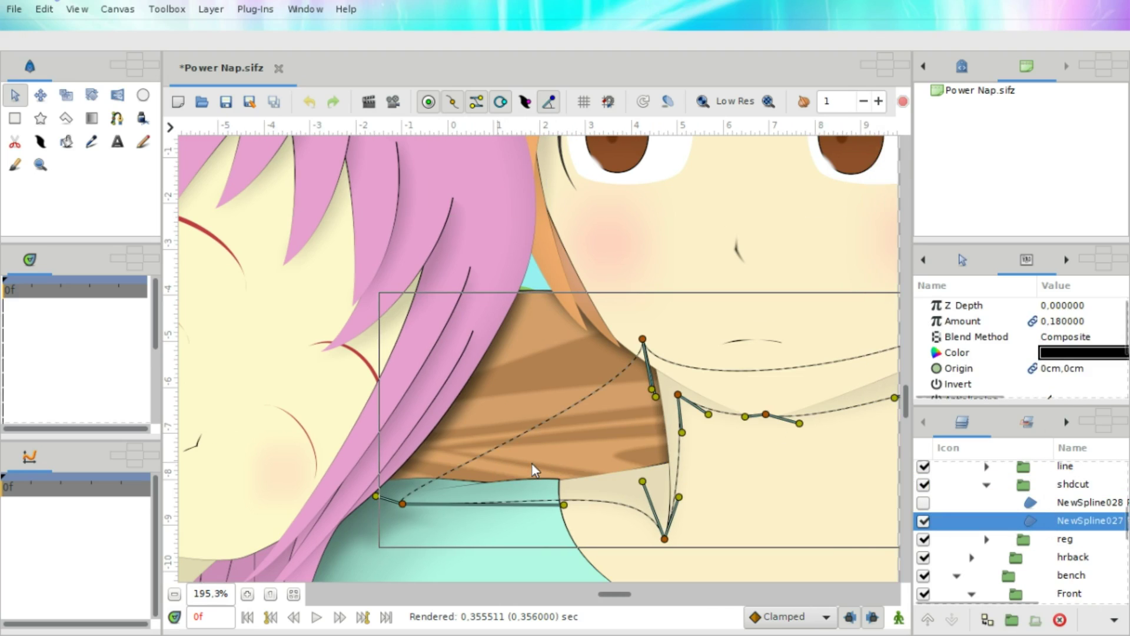
{"action": "scroll", "coordinate": [404, 475], "scroll_direction": "right", "scroll_amount": 3}
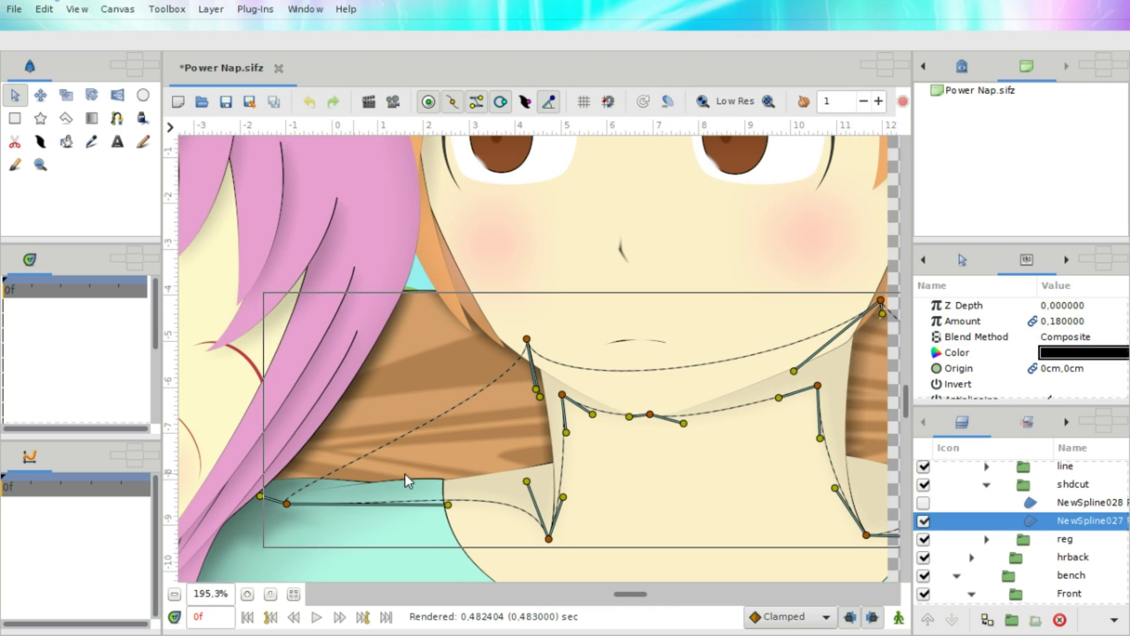
Step: Compare the neck's shdcut and reg groups by selecting them in collapsed form, and expand shdcut again
{"action": "left_click", "coordinate": [1059, 484]}
{"action": "scroll", "coordinate": [590, 434], "scroll_direction": "right", "scroll_amount": 1}
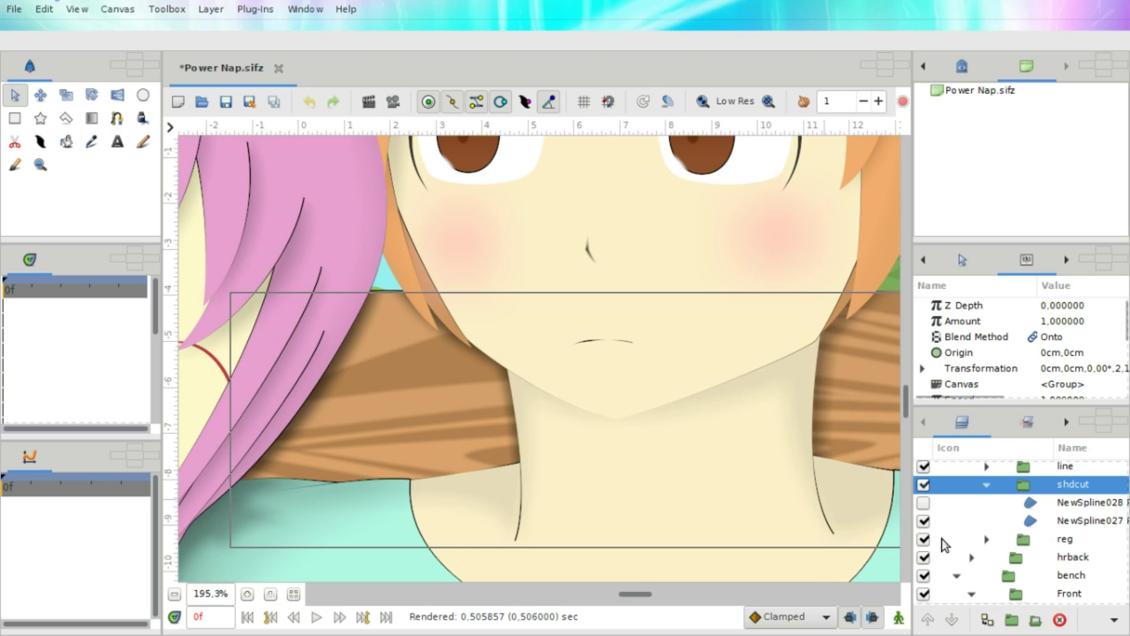
{"action": "left_click", "coordinate": [986, 484]}
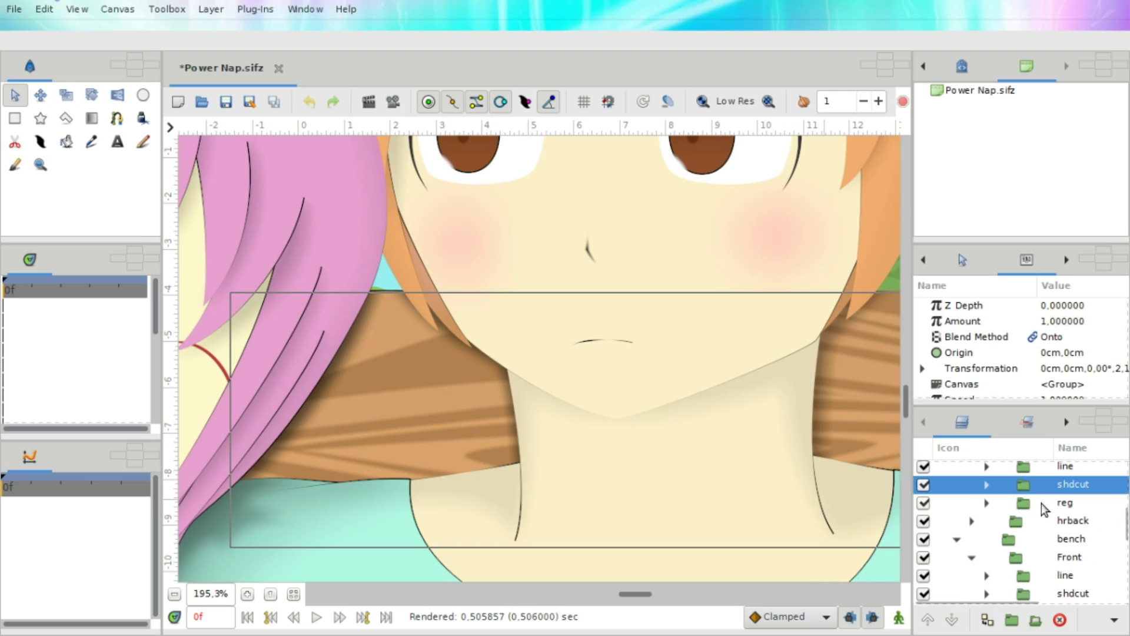
{"action": "left_click", "coordinate": [1043, 503]}
{"action": "left_click", "coordinate": [1001, 484]}
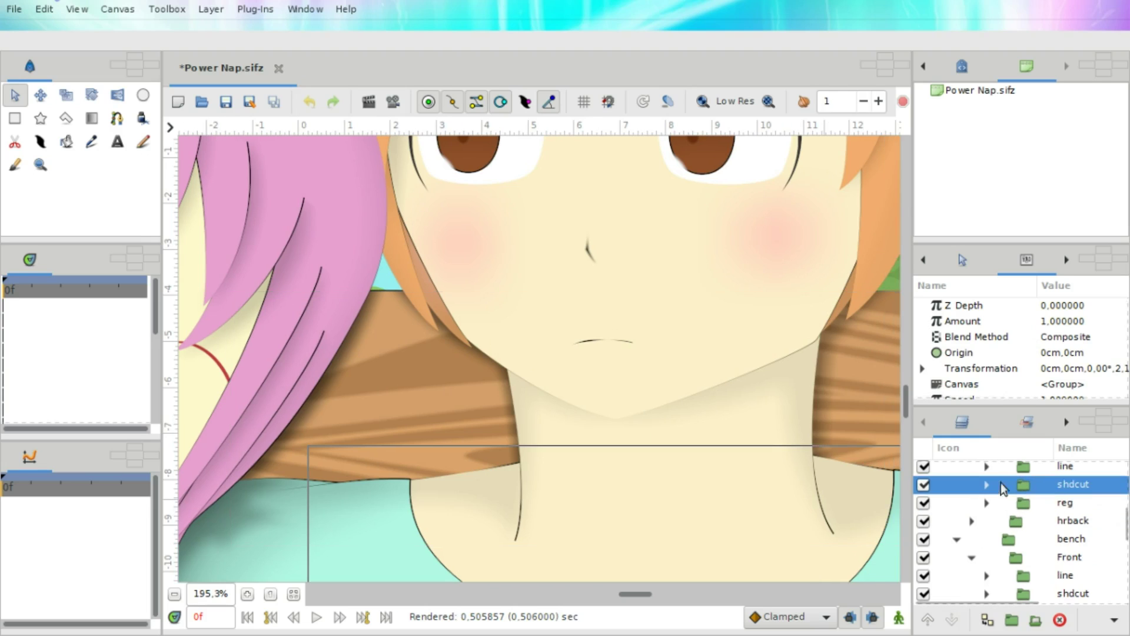
{"action": "left_click", "coordinate": [986, 485]}
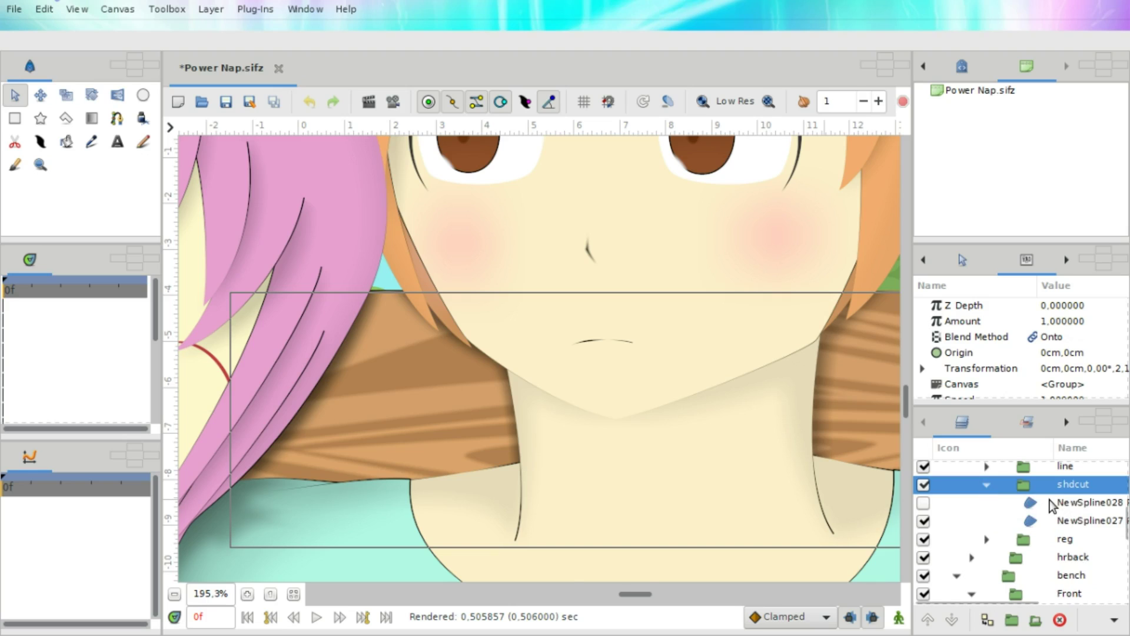
Step: Compare the NewSpline027 neck shadow with the NewSpline028 region by selecting them alternately
{"action": "scroll", "coordinate": [522, 522], "scroll_direction": "down", "scroll_amount": 2}
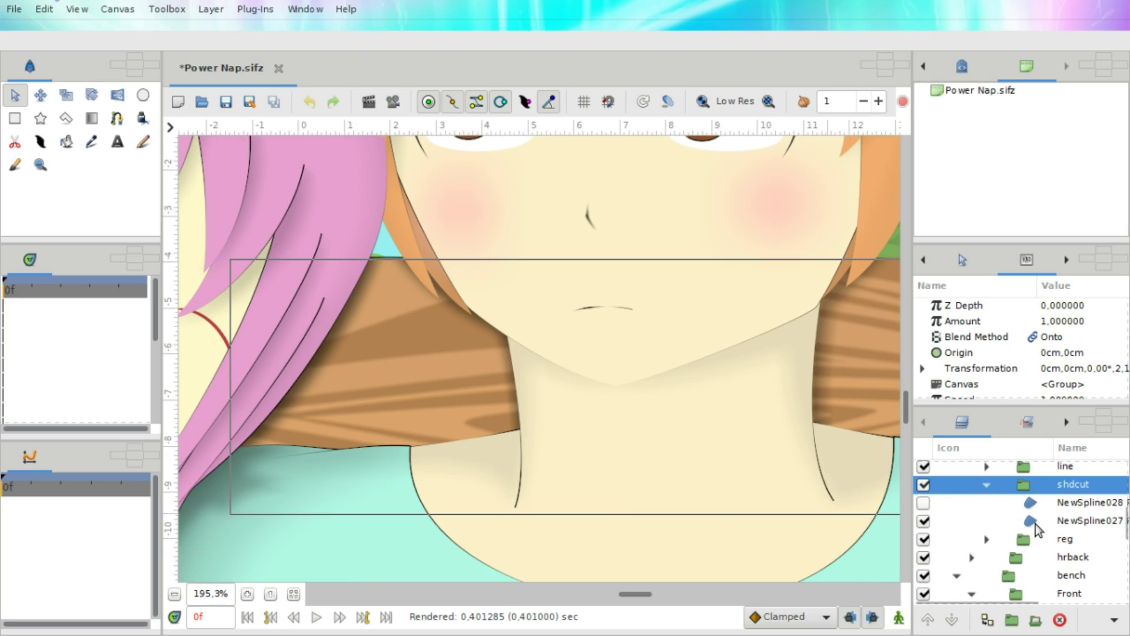
{"action": "left_click", "coordinate": [1037, 520]}
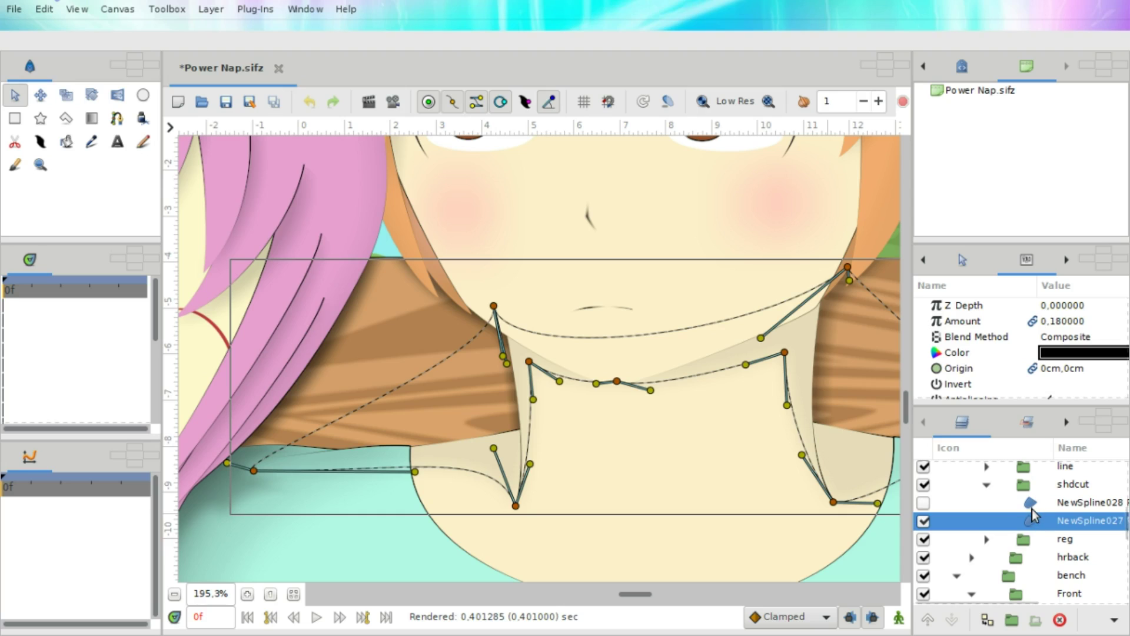
{"action": "left_click", "coordinate": [1030, 502]}
{"action": "left_click", "coordinate": [1026, 522]}
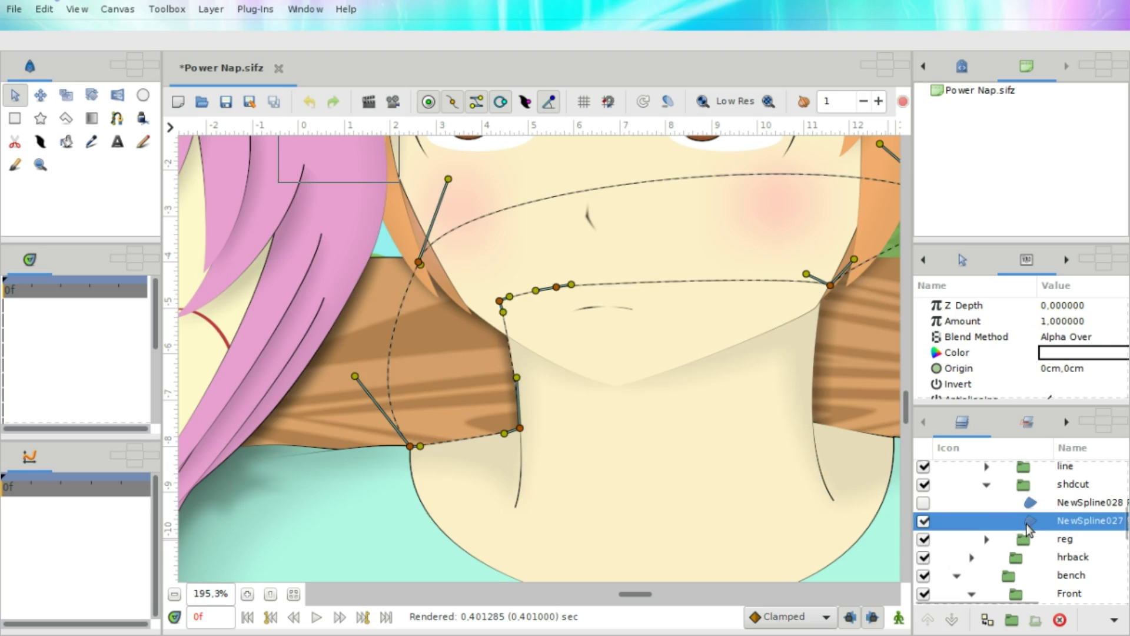
{"action": "scroll", "coordinate": [449, 424], "scroll_direction": "right", "scroll_amount": 3}
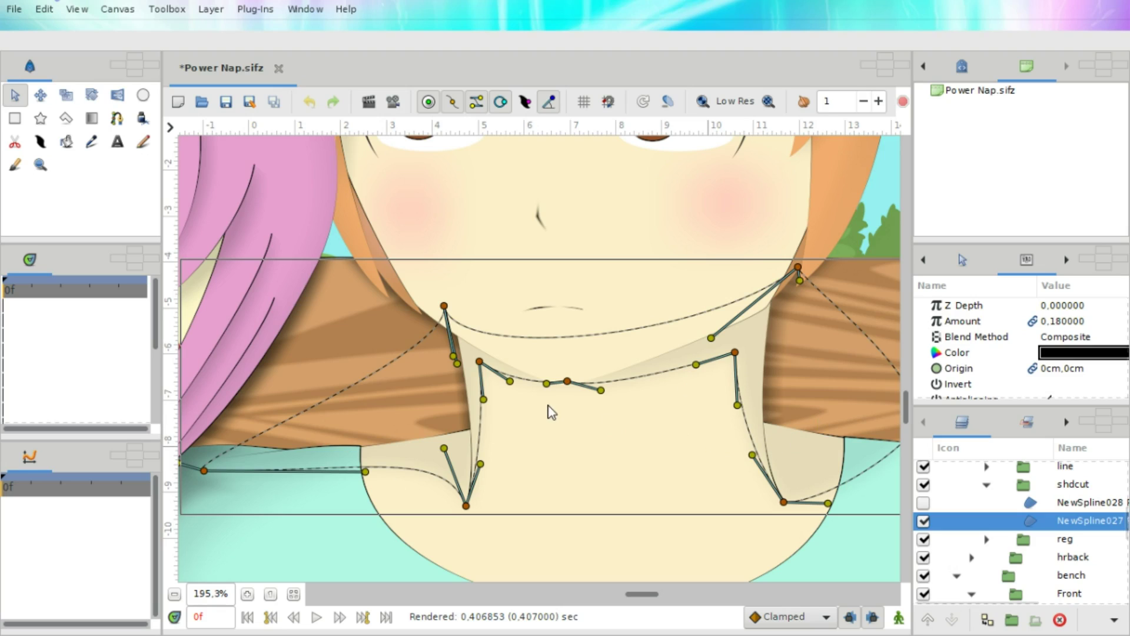
{"action": "scroll", "coordinate": [471, 478], "scroll_direction": "down", "scroll_amount": 1}
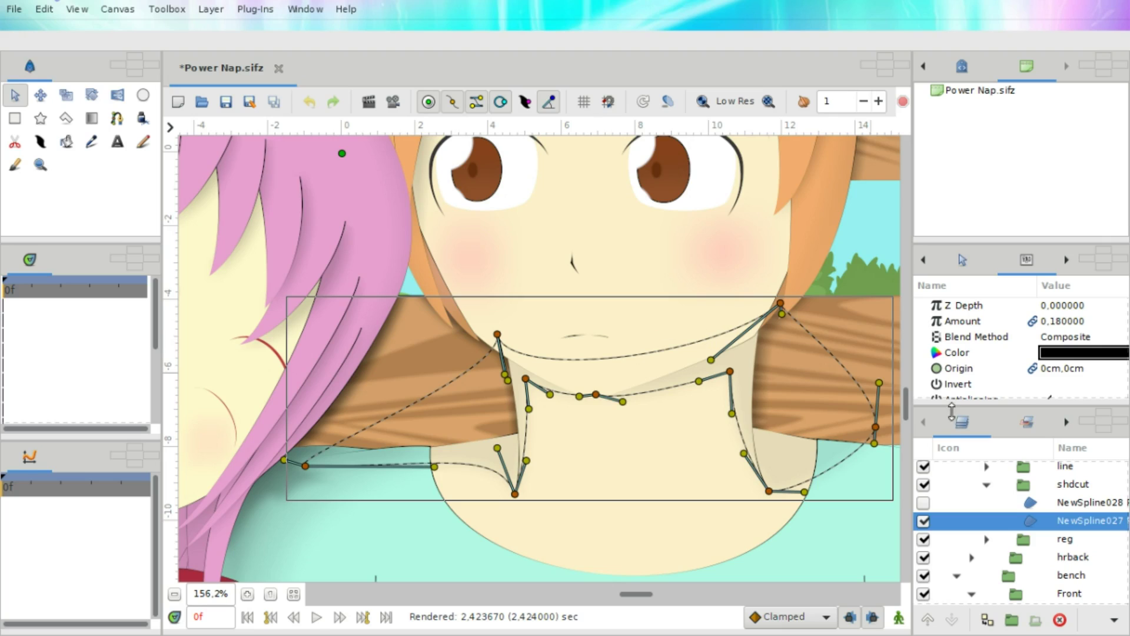
Step: Select the hidden NewSpline028 region and examine its outline around the orange-haired character's neck and chin
{"action": "left_click", "coordinate": [1059, 505]}
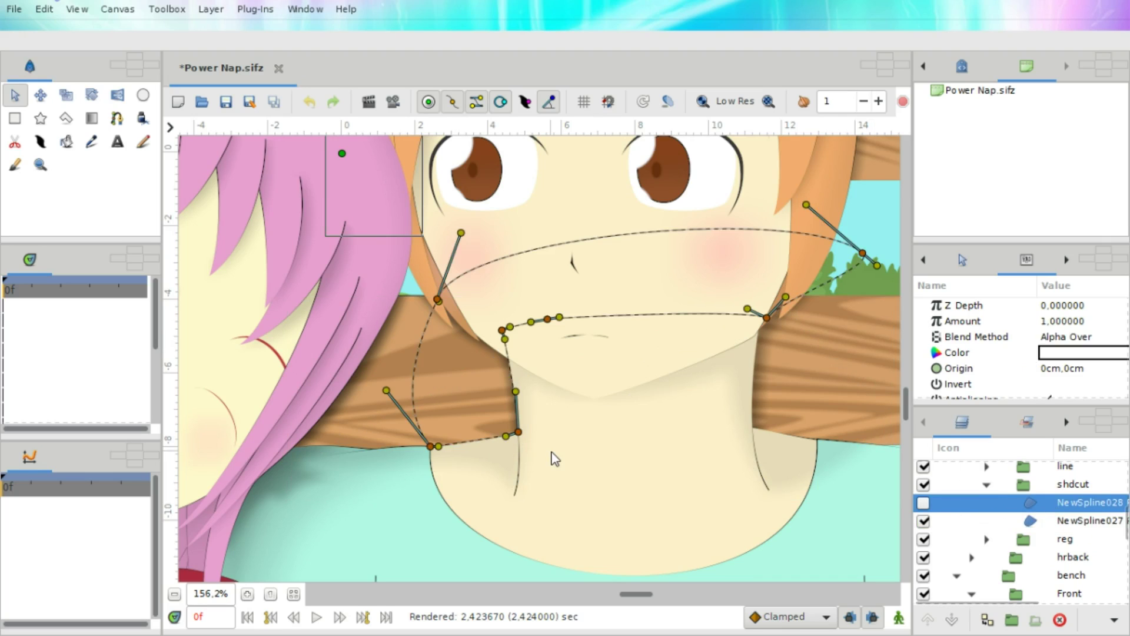
{"action": "scroll", "coordinate": [554, 459], "scroll_direction": "left", "scroll_amount": 1}
{"action": "scroll", "coordinate": [553, 459], "scroll_direction": "up", "scroll_amount": 2}
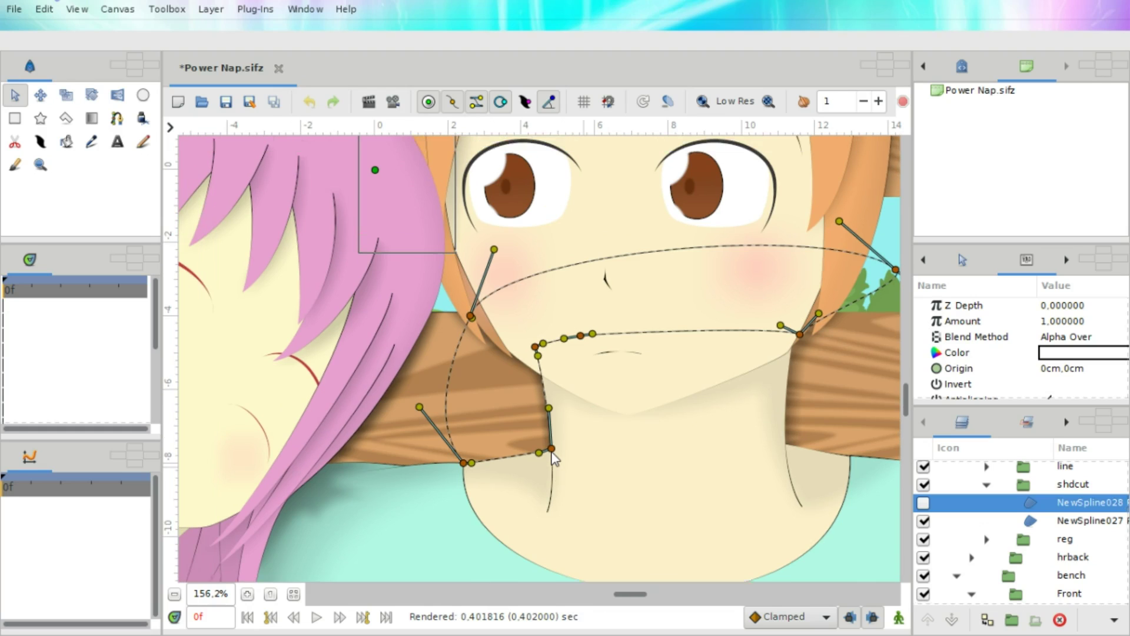
Step: Select a front strand of the pink hair and inspect the NewSpline027 shadow inside the neighbouring shdcut group
{"action": "scroll", "coordinate": [553, 459], "scroll_direction": "up", "scroll_amount": 1}
{"action": "scroll", "coordinate": [553, 460], "scroll_direction": "left", "scroll_amount": 1}
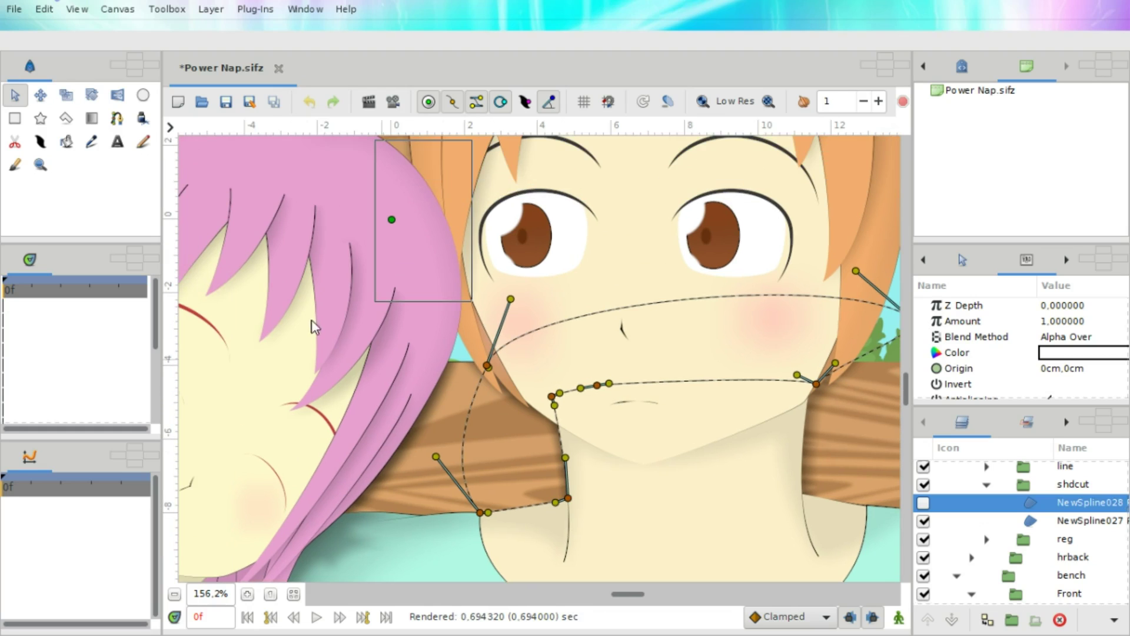
{"action": "left_click", "coordinate": [358, 285]}
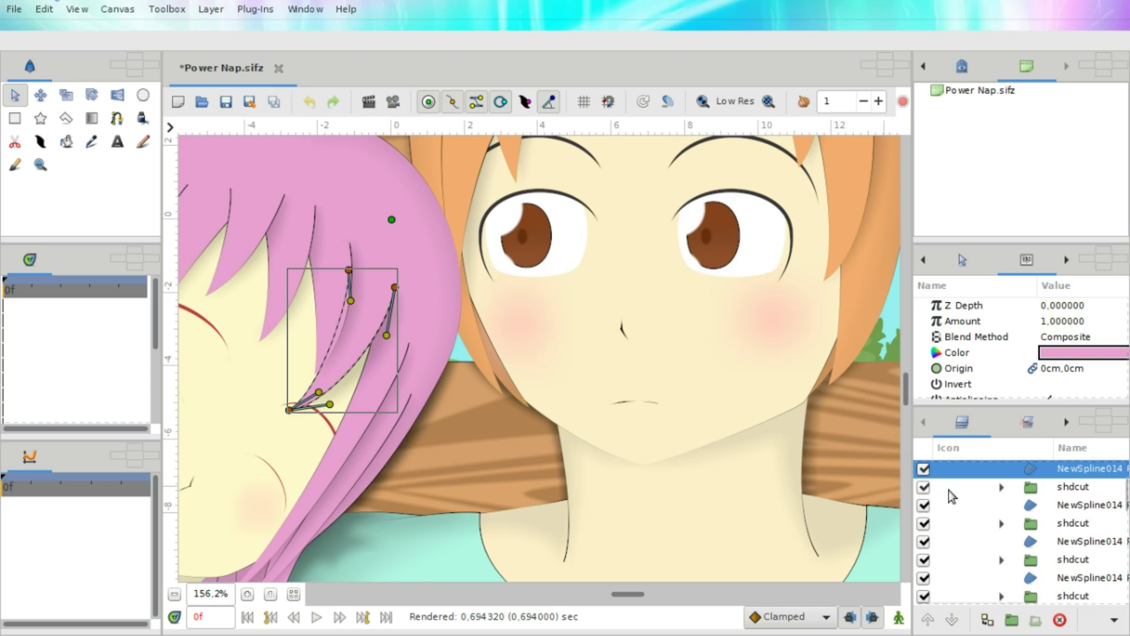
{"action": "scroll", "coordinate": [1034, 524], "scroll_direction": "up", "scroll_amount": 2}
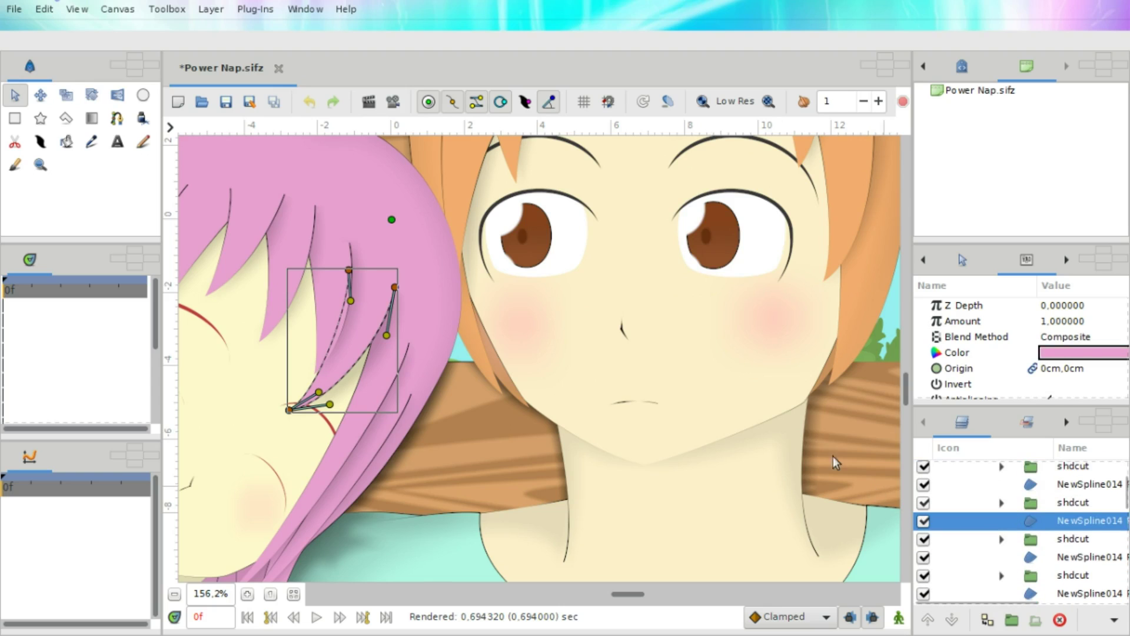
{"action": "left_click", "coordinate": [1053, 537]}
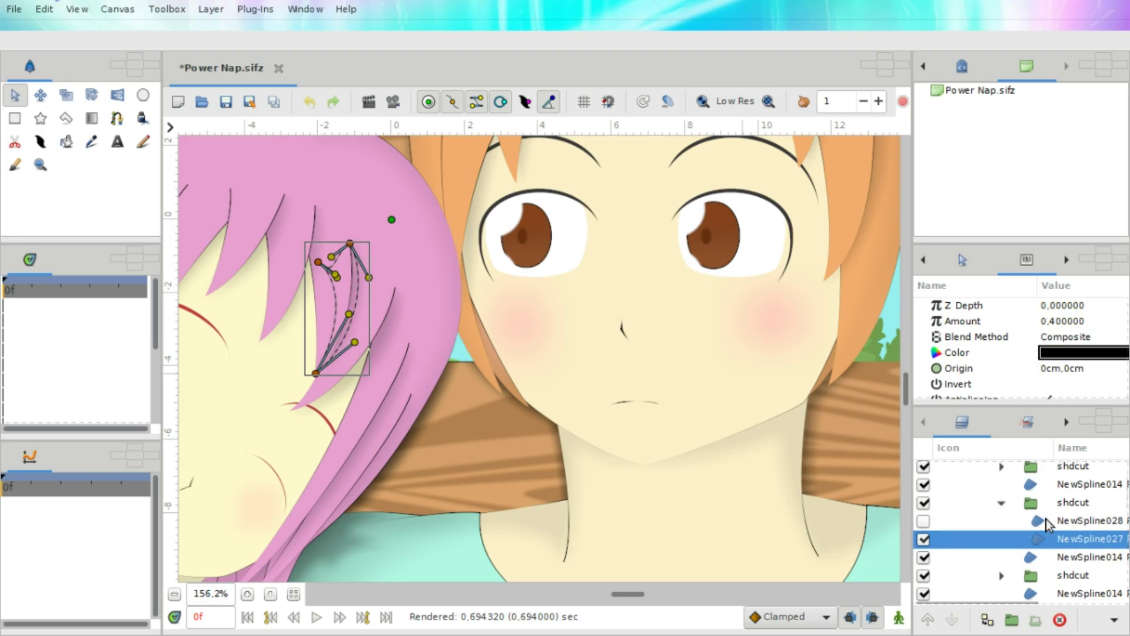
Step: Expand the pink hair's preceding shdcut group and compare its NewSpline028 and NewSpline027 regions
{"action": "scroll", "coordinate": [1030, 508], "scroll_direction": "up", "scroll_amount": 1}
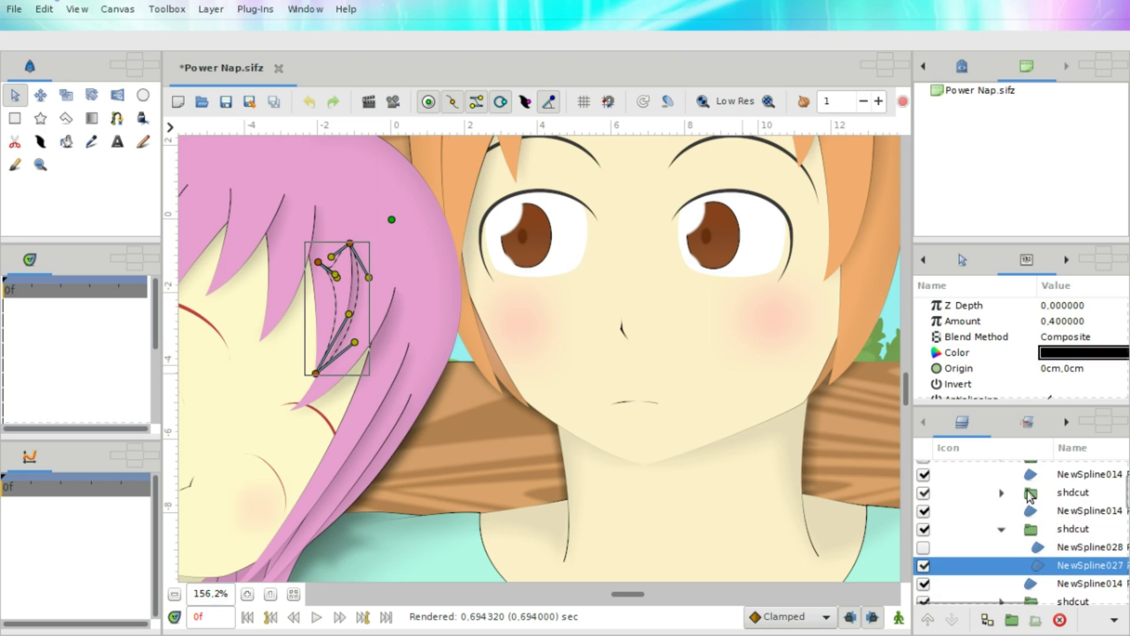
{"action": "left_click", "coordinate": [1004, 492]}
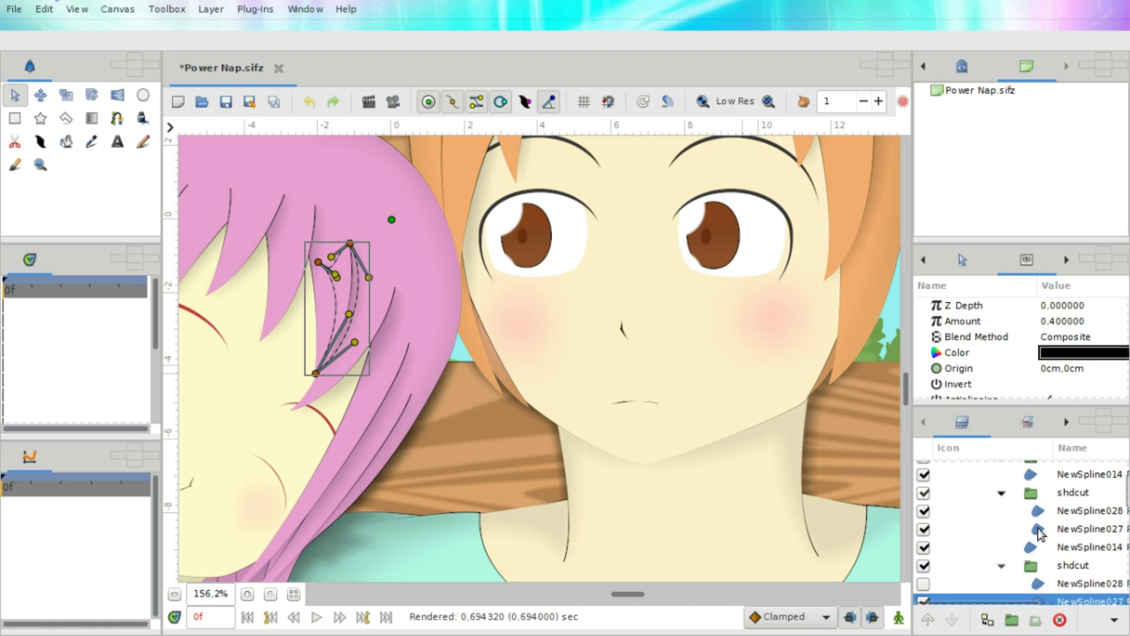
{"action": "left_click", "coordinate": [1028, 510]}
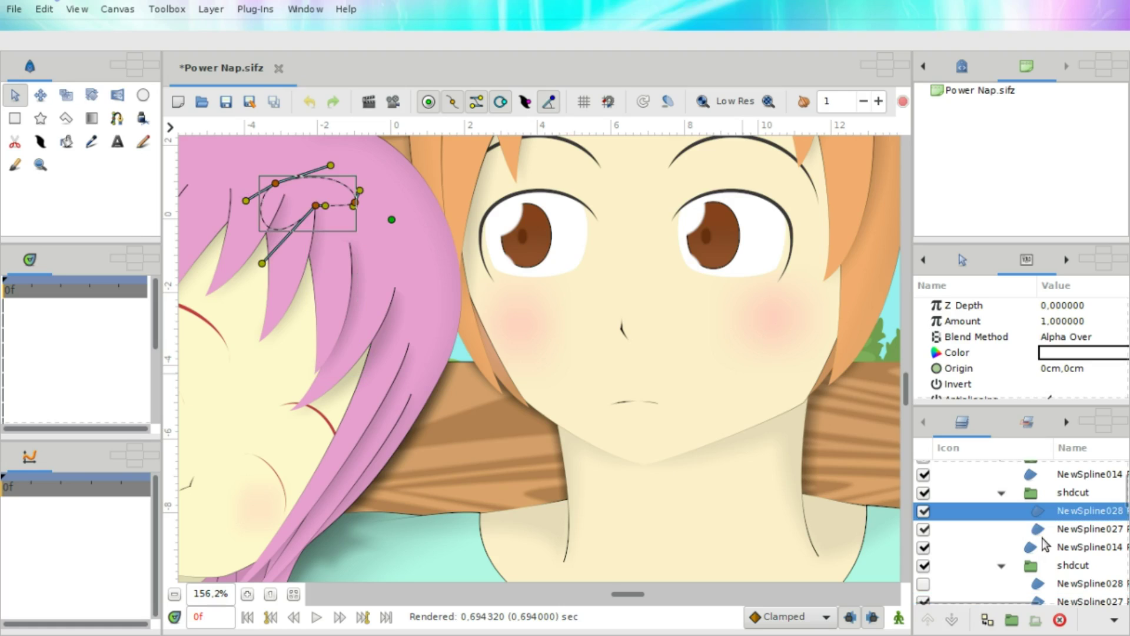
{"action": "left_click", "coordinate": [1041, 532]}
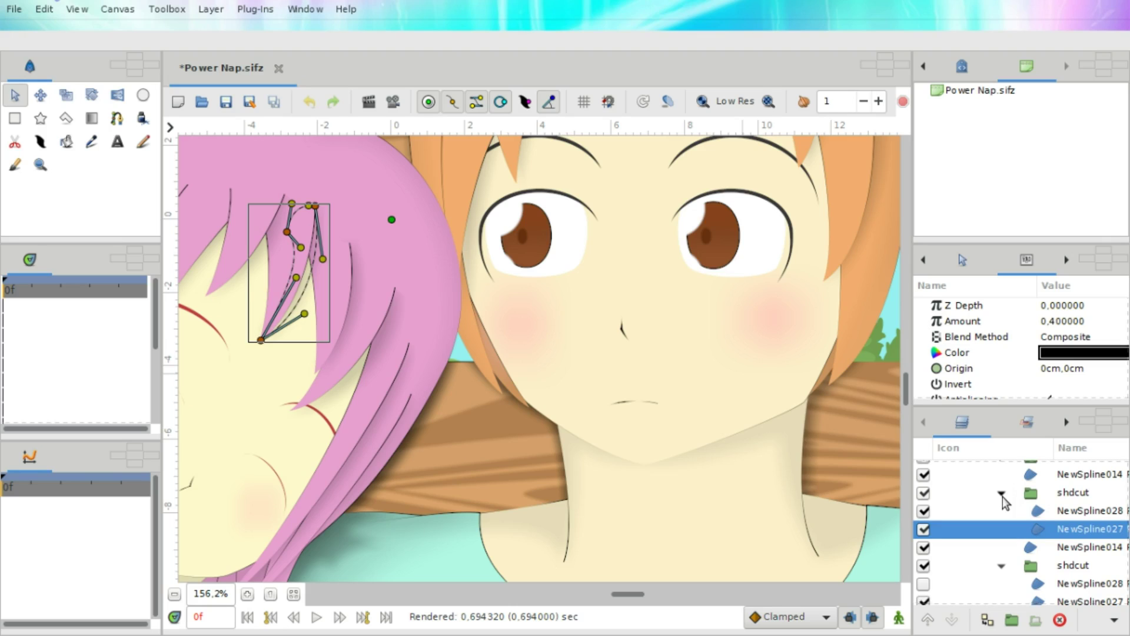
{"action": "left_click", "coordinate": [1015, 511]}
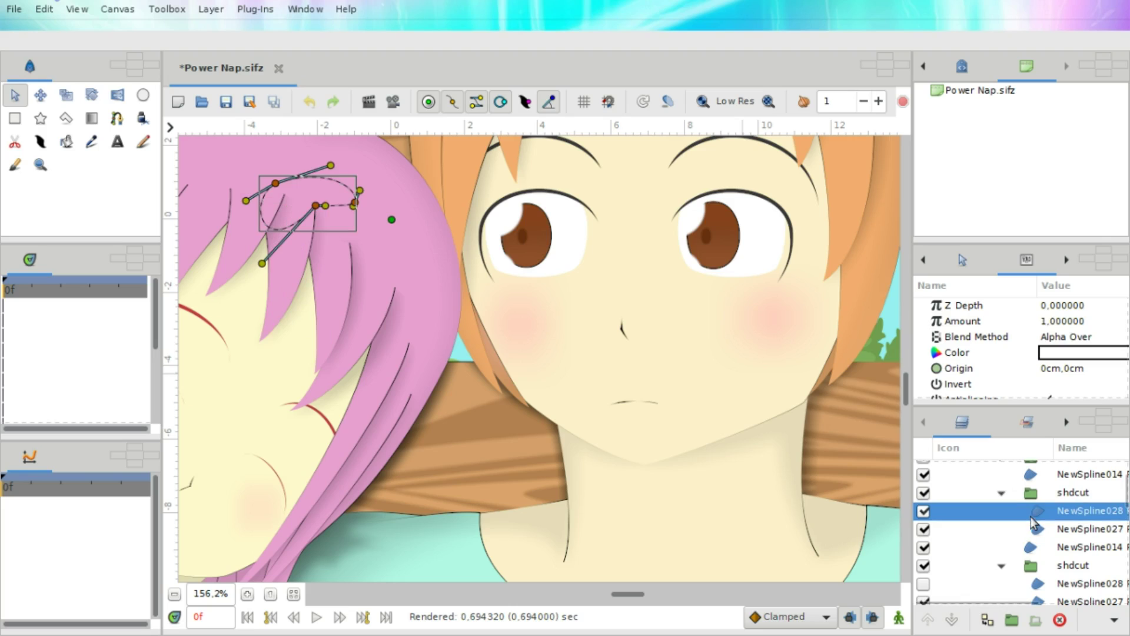
Step: Select the orange-haired character's neck Region, expand the shdcut group above it, and compare that group with the reg group
{"action": "scroll", "coordinate": [426, 288], "scroll_direction": "up", "scroll_amount": 2}
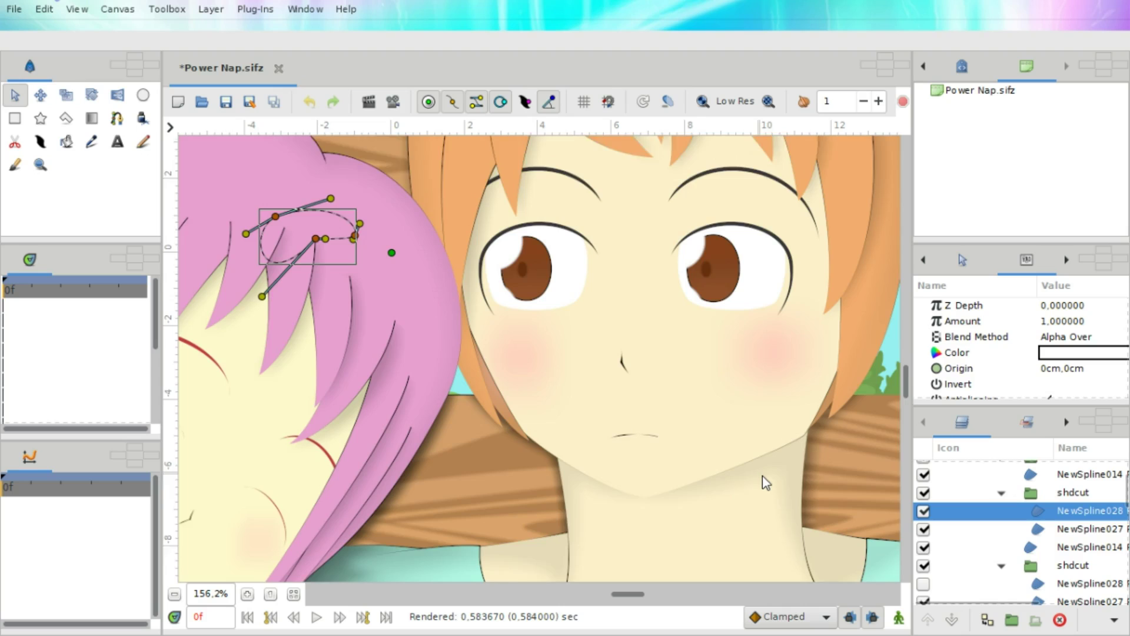
{"action": "scroll", "coordinate": [760, 476], "scroll_direction": "down", "scroll_amount": 3}
{"action": "left_click", "coordinate": [787, 415]}
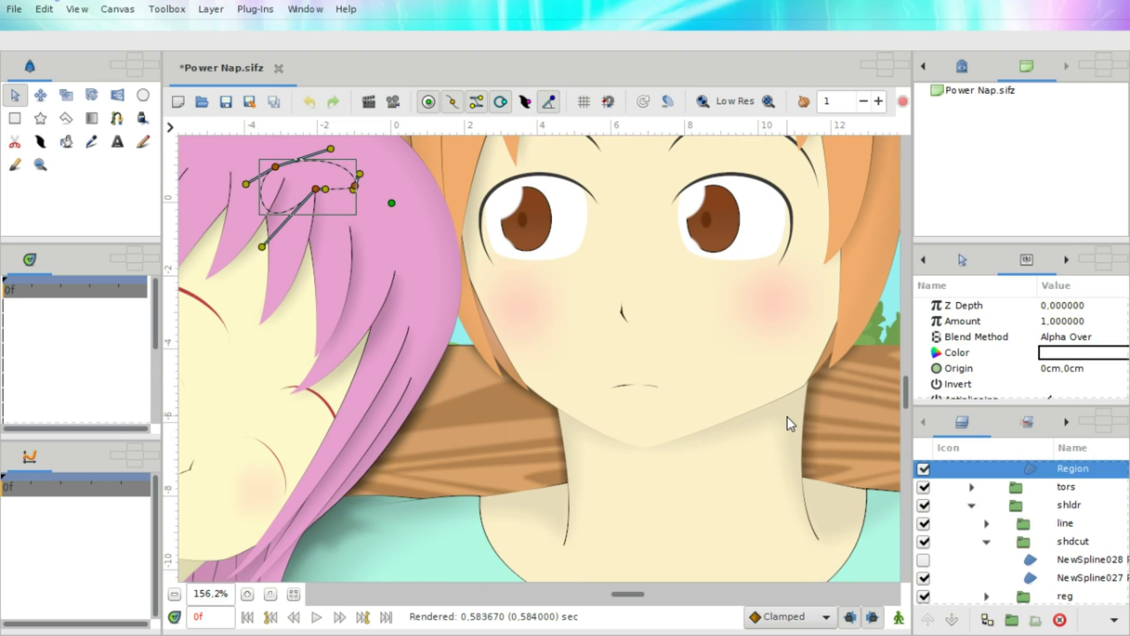
{"action": "scroll", "coordinate": [789, 422], "scroll_direction": "down", "scroll_amount": 2}
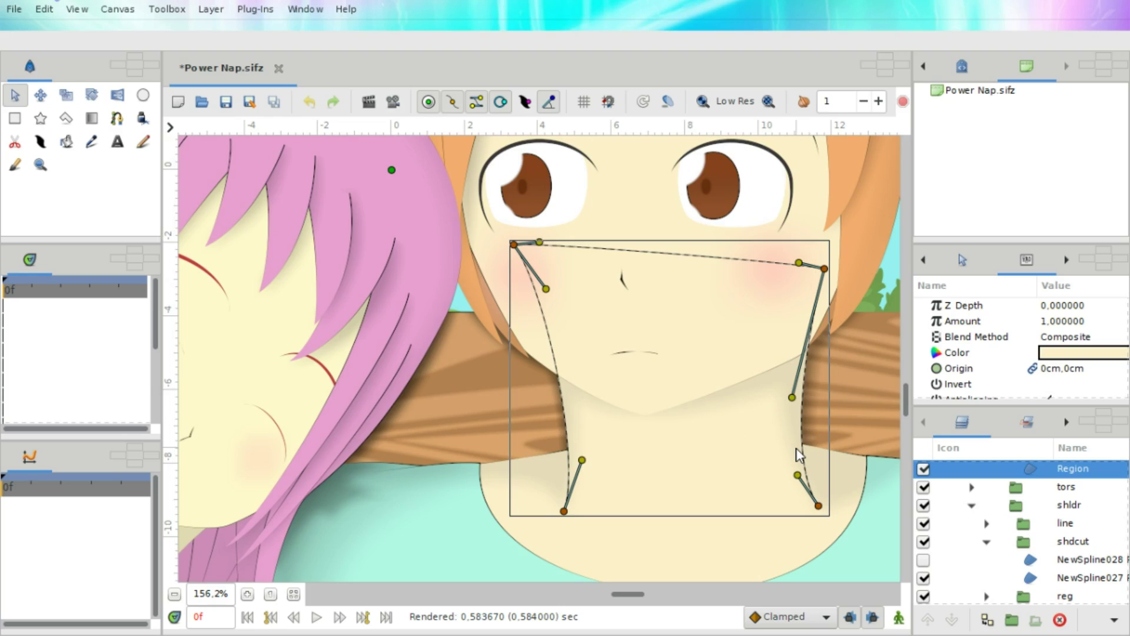
{"action": "scroll", "coordinate": [1027, 515], "scroll_direction": "up", "scroll_amount": 3}
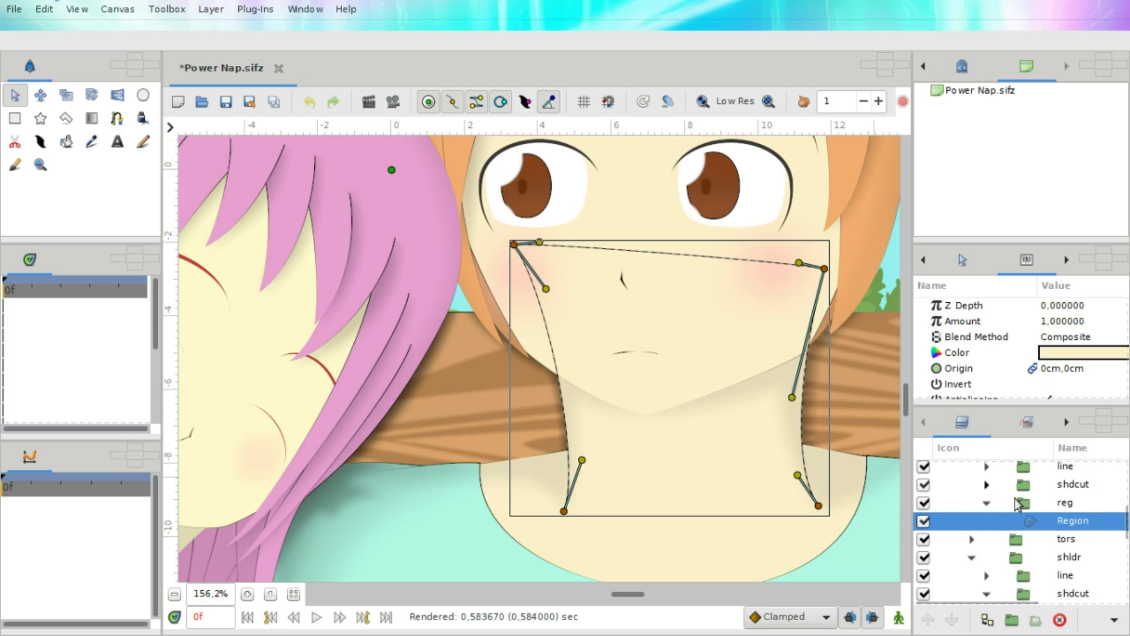
{"action": "left_click", "coordinate": [987, 484]}
{"action": "left_click", "coordinate": [1054, 521]}
{"action": "left_click", "coordinate": [1046, 486]}
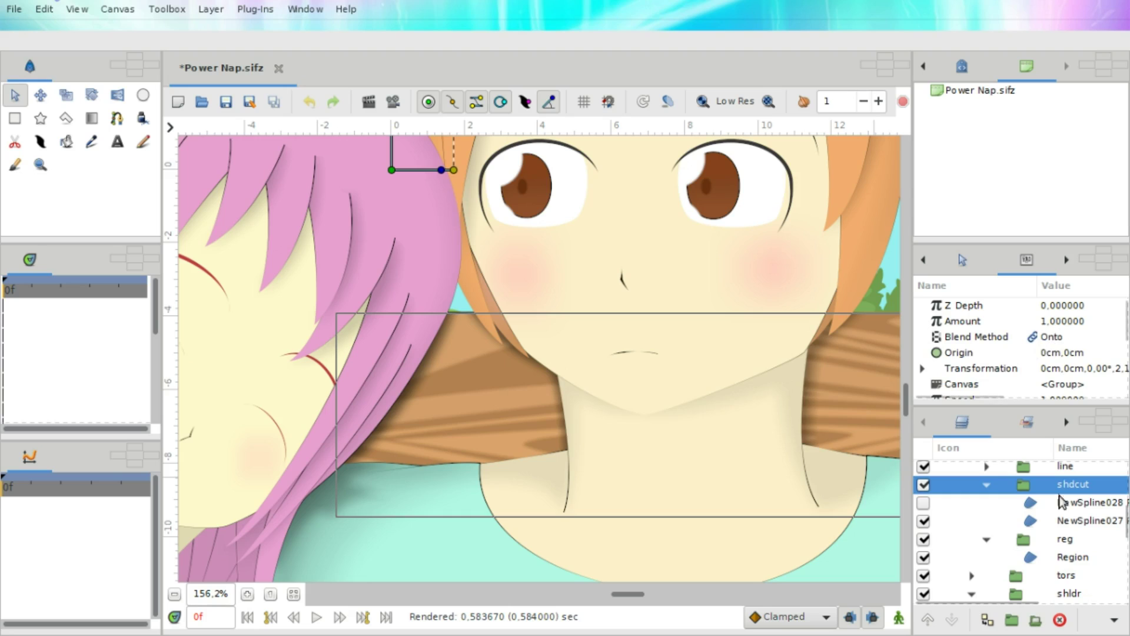
{"action": "left_click", "coordinate": [1053, 521]}
{"action": "left_click", "coordinate": [1051, 540]}
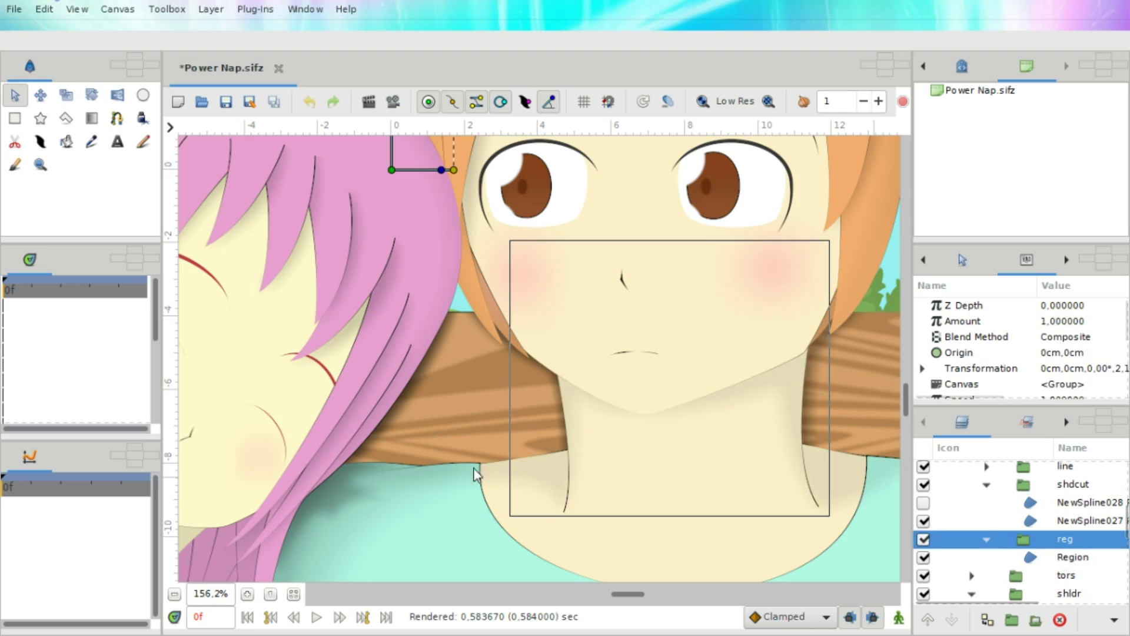
Step: Examine the outline of the NewSpline027 shadow under the chin, alternating with NewSpline028 in the neck's shdcut group
{"action": "scroll", "coordinate": [645, 439], "scroll_direction": "up", "scroll_amount": 1}
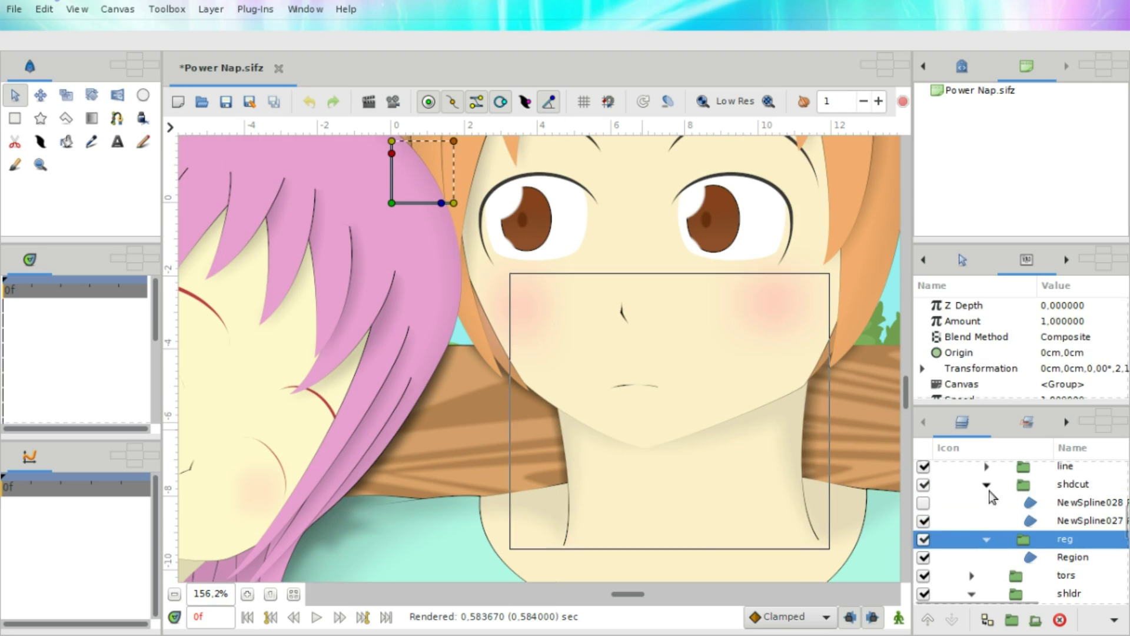
{"action": "scroll", "coordinate": [1042, 497], "scroll_direction": "down", "scroll_amount": 6}
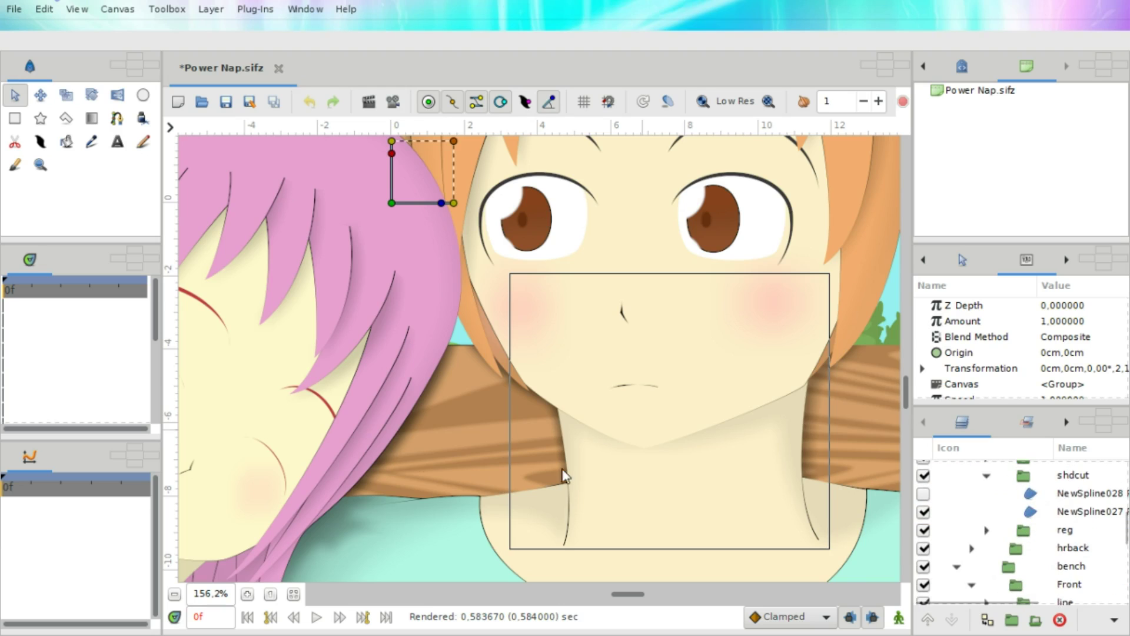
{"action": "scroll", "coordinate": [372, 411], "scroll_direction": "up", "scroll_amount": 1}
{"action": "scroll", "coordinate": [1054, 501], "scroll_direction": "up", "scroll_amount": 5}
{"action": "left_click", "coordinate": [1054, 508]}
{"action": "left_click", "coordinate": [1050, 495]}
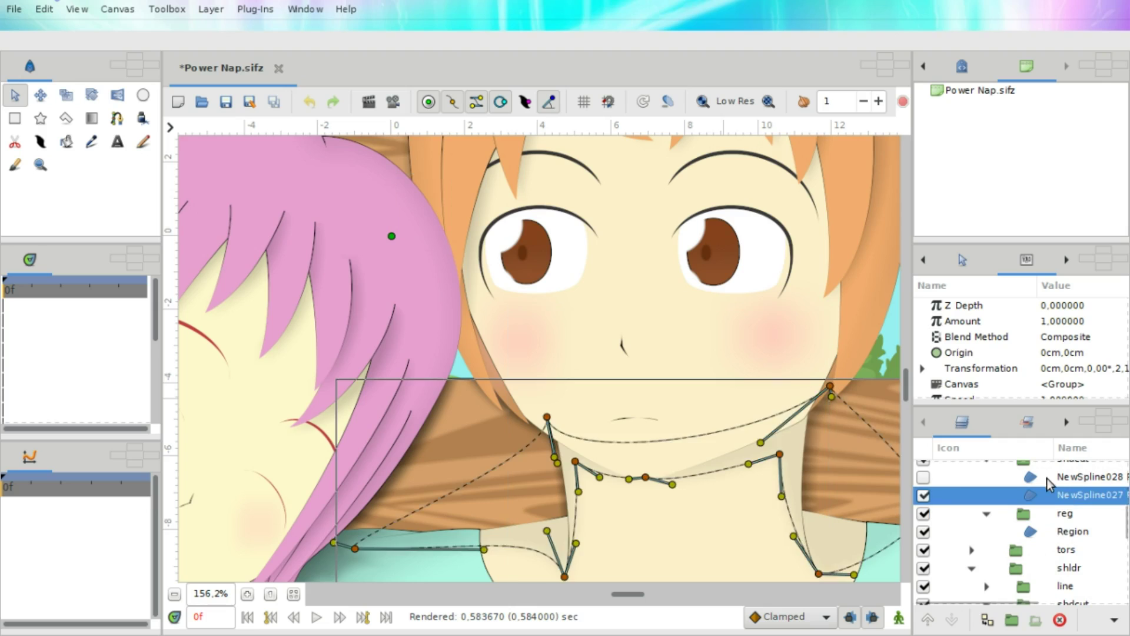
{"action": "left_click", "coordinate": [1047, 478]}
{"action": "left_click", "coordinate": [1049, 495]}
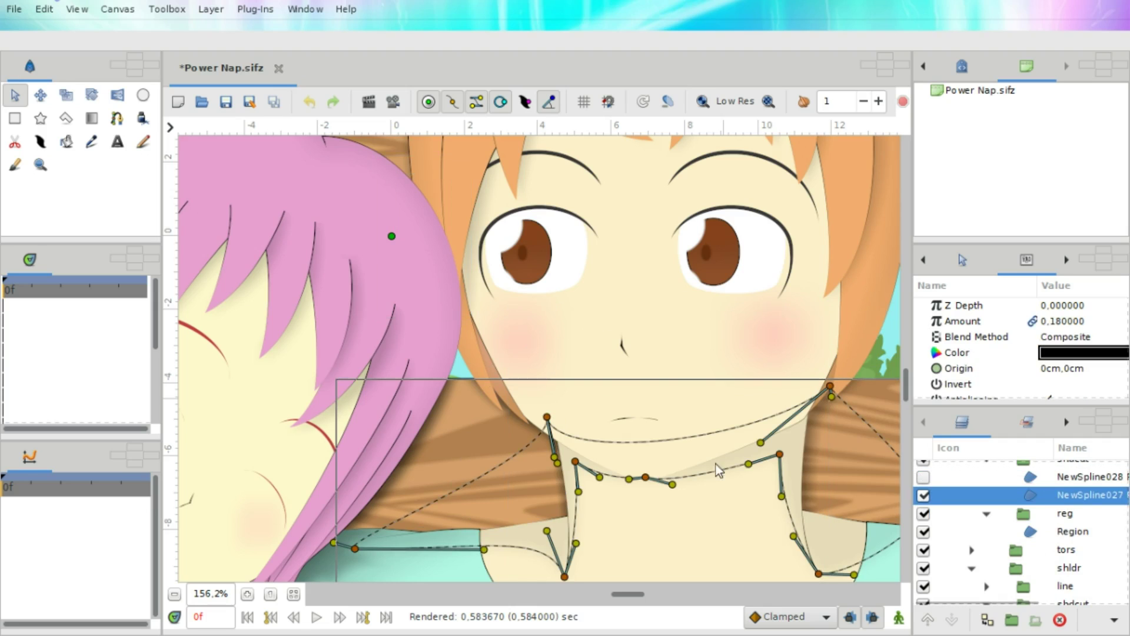